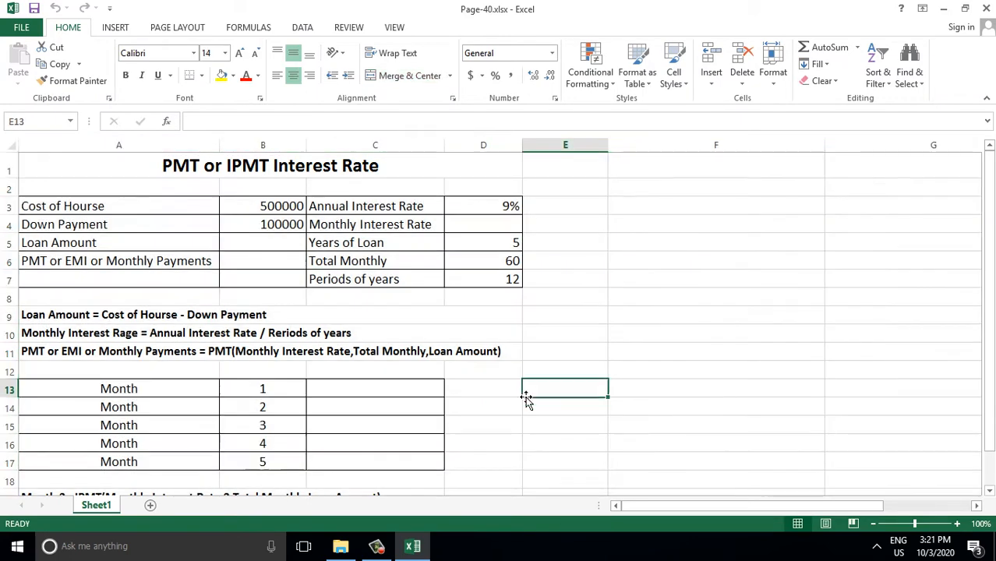
# Clear the Total Monthly value in cell D6.
pyautogui.click(481, 383)
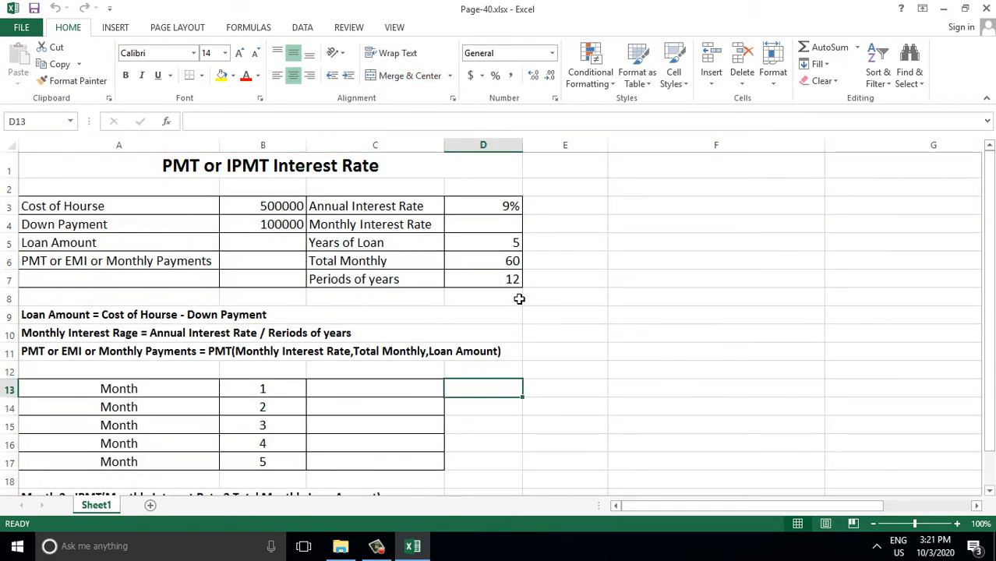
pyautogui.click(508, 260)
pyautogui.press('Delete')
pyautogui.click(560, 367)
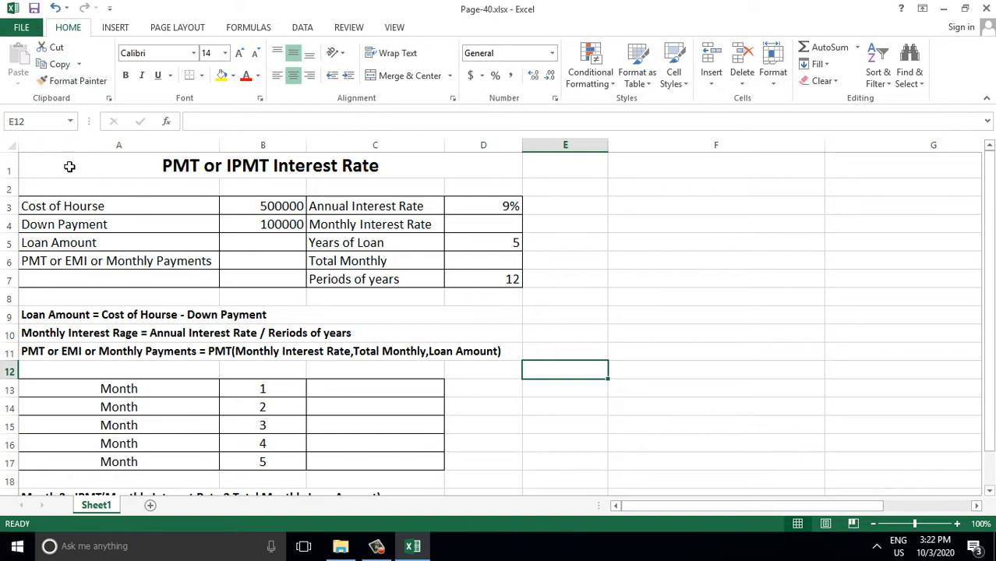
# Review the Cost of Hourse, Down Payment and Loan Amount entries in columns A and B.
pyautogui.click(81, 221)
pyautogui.click(81, 206)
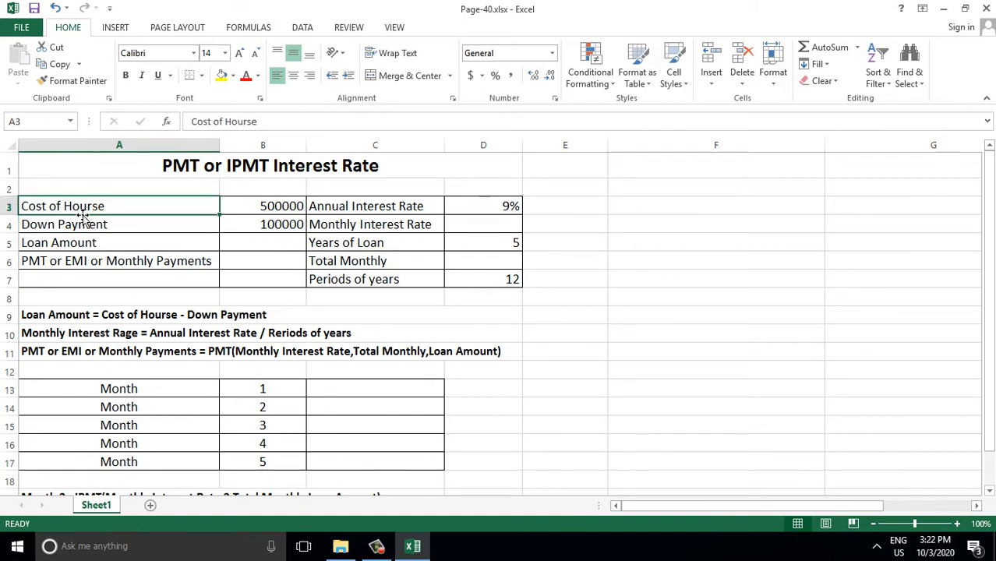
pyautogui.click(241, 205)
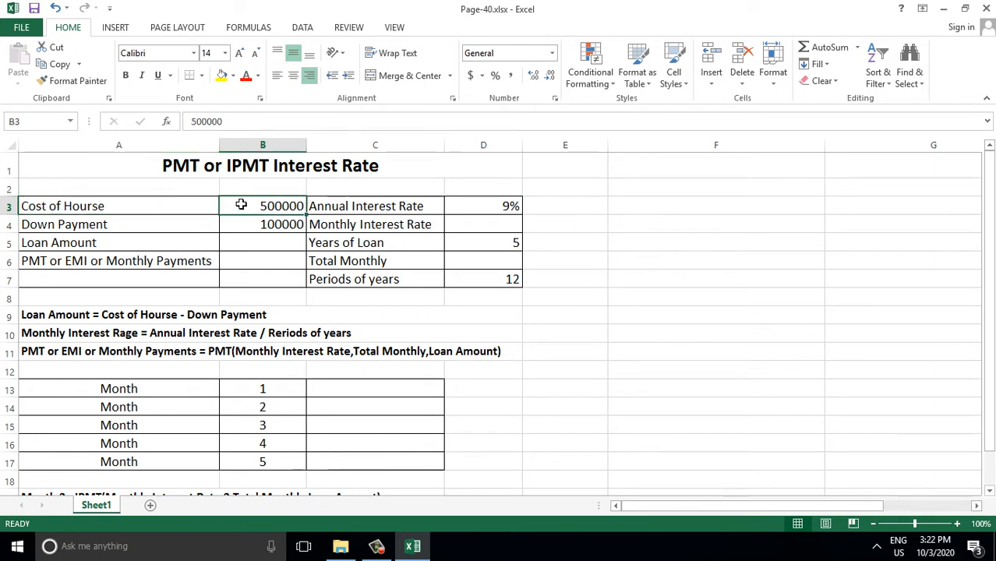
pyautogui.click(159, 229)
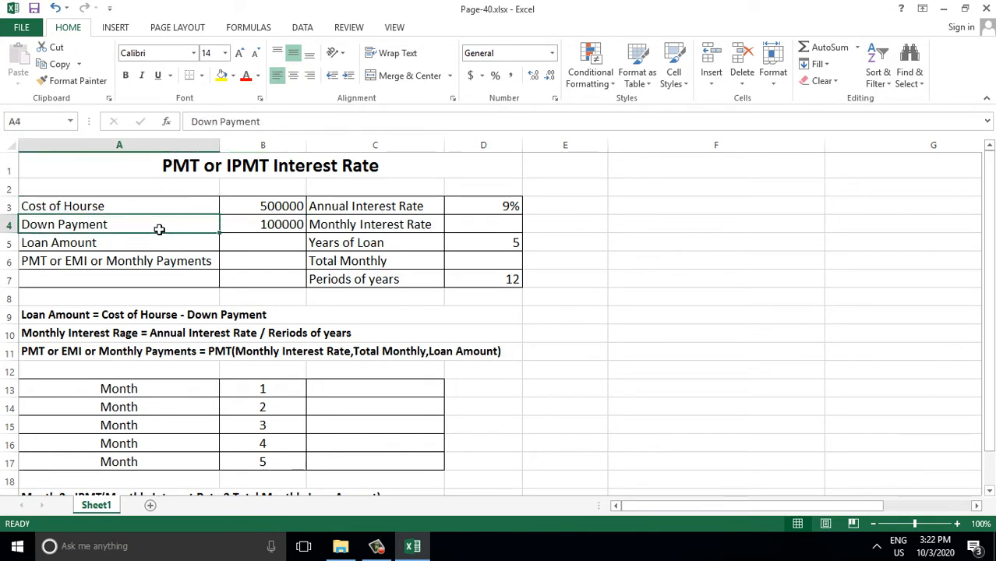
pyautogui.click(262, 226)
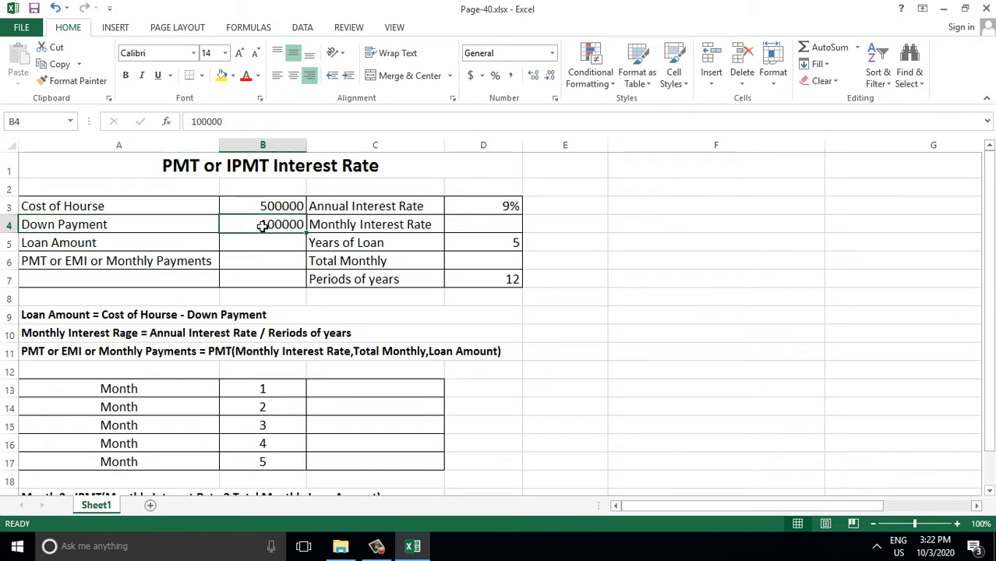
pyautogui.click(140, 257)
pyautogui.click(249, 245)
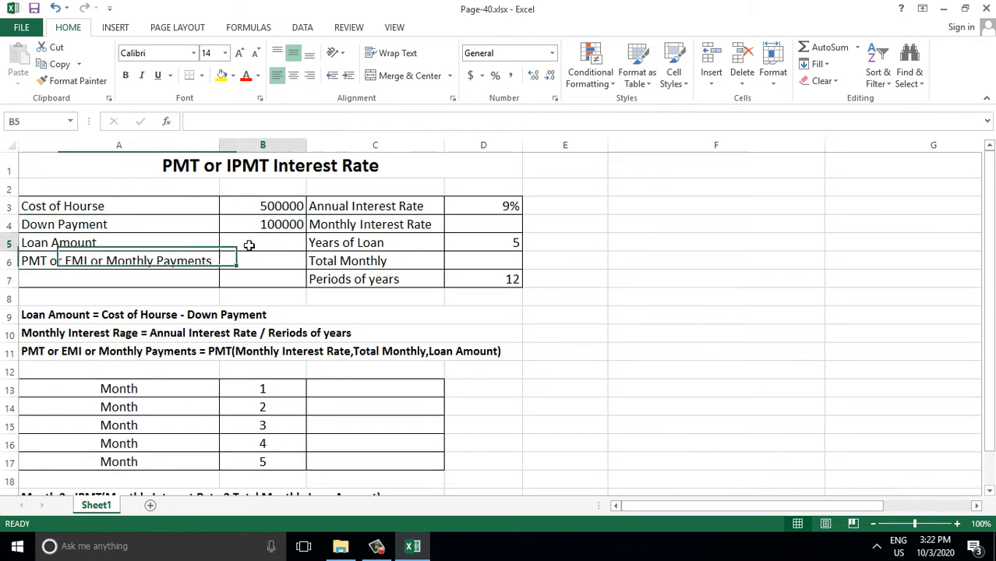
pyautogui.click(156, 240)
# Calculate the Loan Amount in B5 as cost minus down payment with the formula =B3-B4.
pyautogui.click(263, 239)
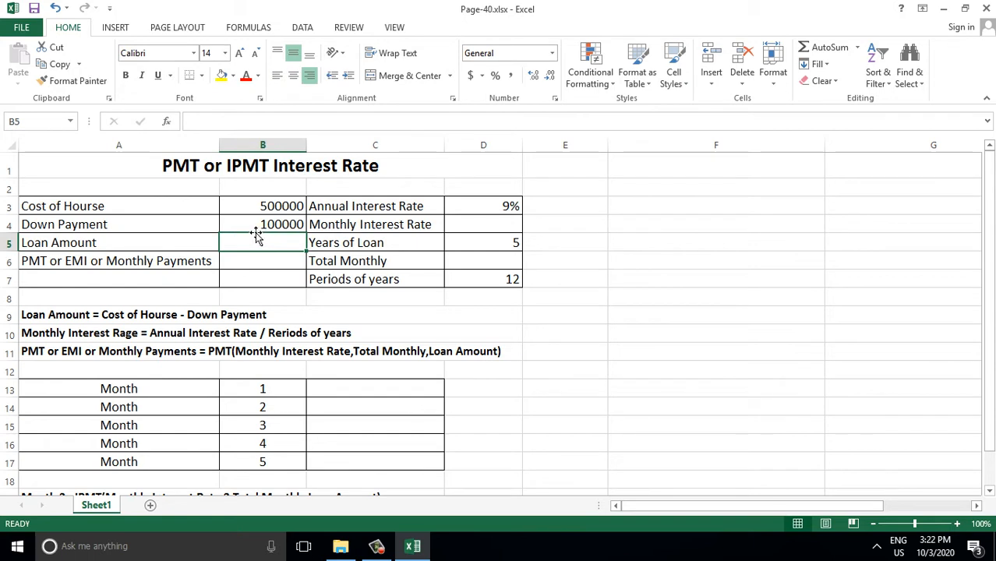
pyautogui.write('=')
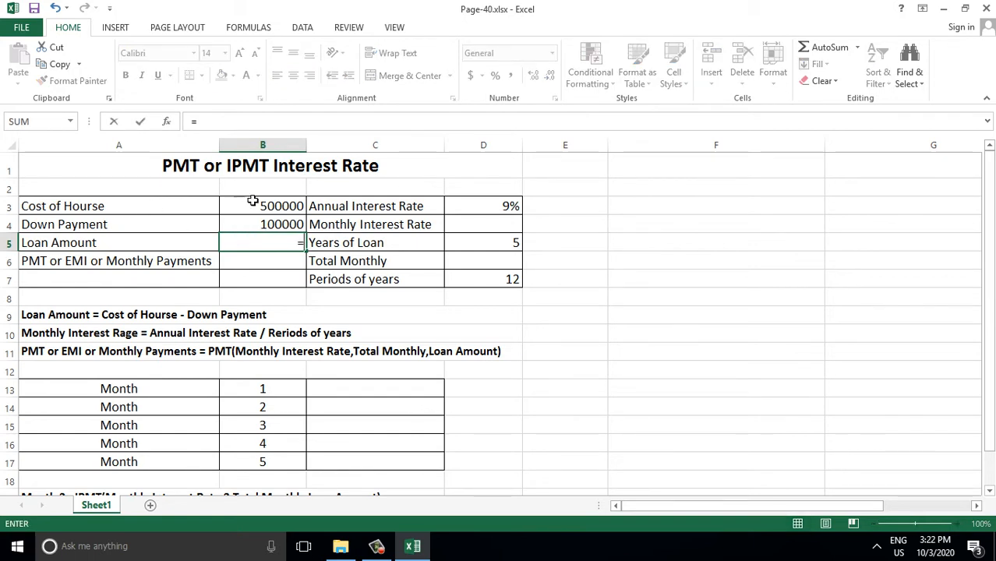
pyautogui.click(253, 206)
pyautogui.write('-')
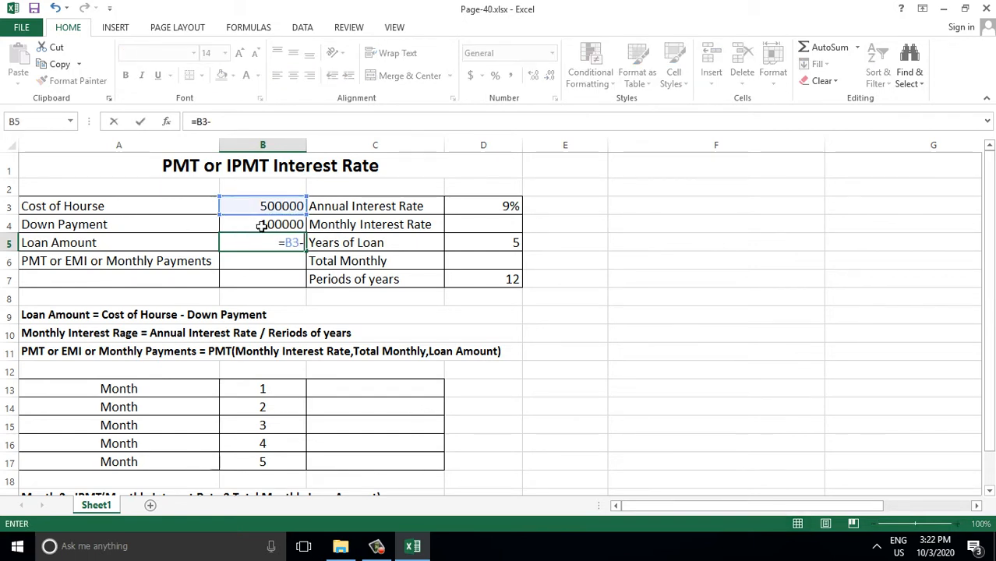
pyautogui.click(262, 223)
pyautogui.press('Return')
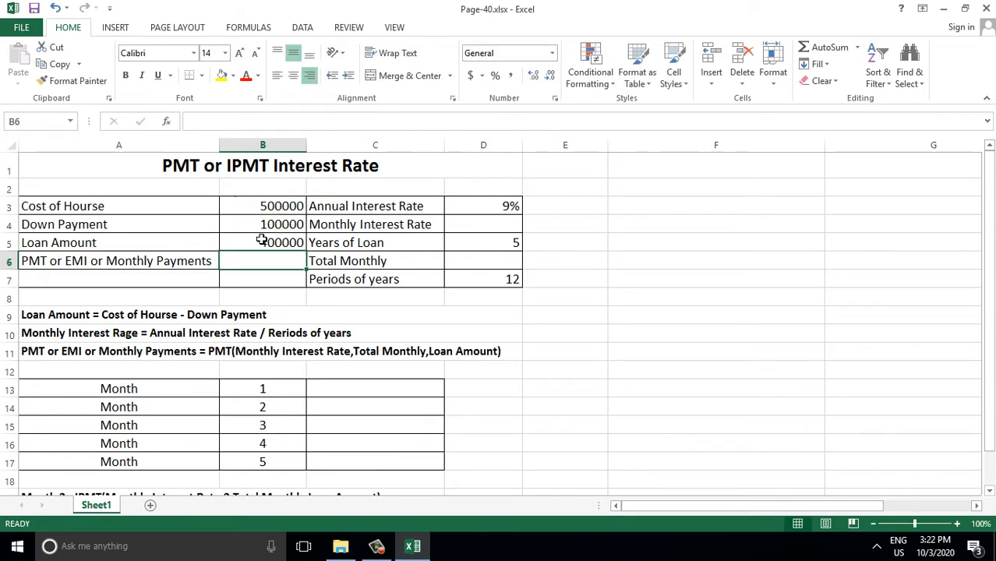
pyautogui.click(262, 243)
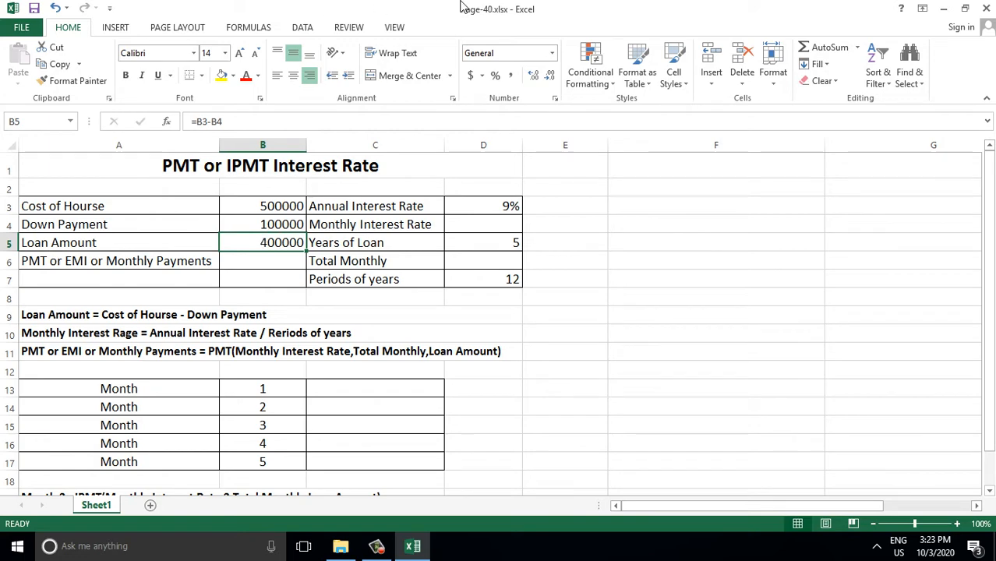
# Review the Annual Interest Rate, Years of Loan, Total Monthly and Periods of years entries in columns C and D.
pyautogui.click(369, 212)
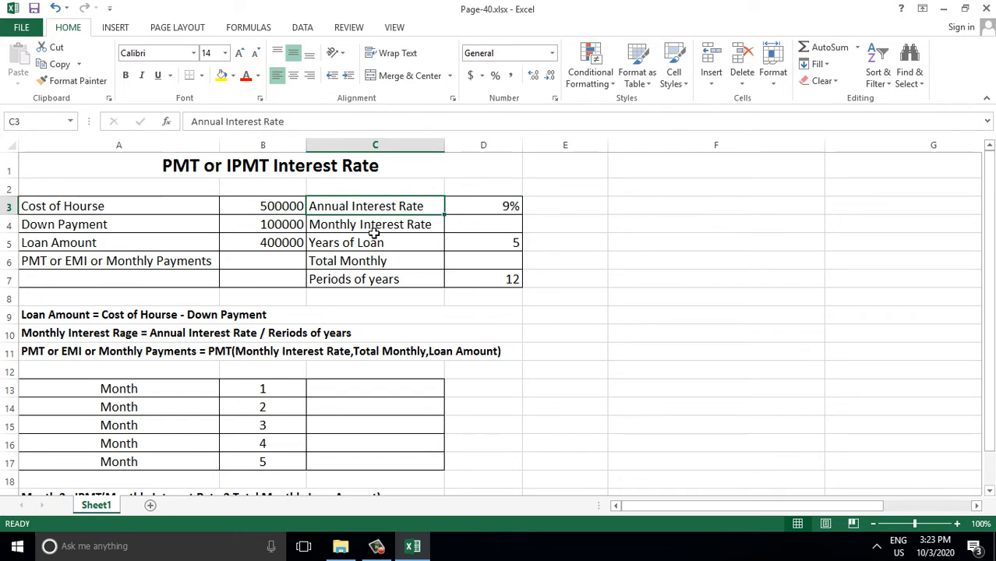
pyautogui.click(463, 207)
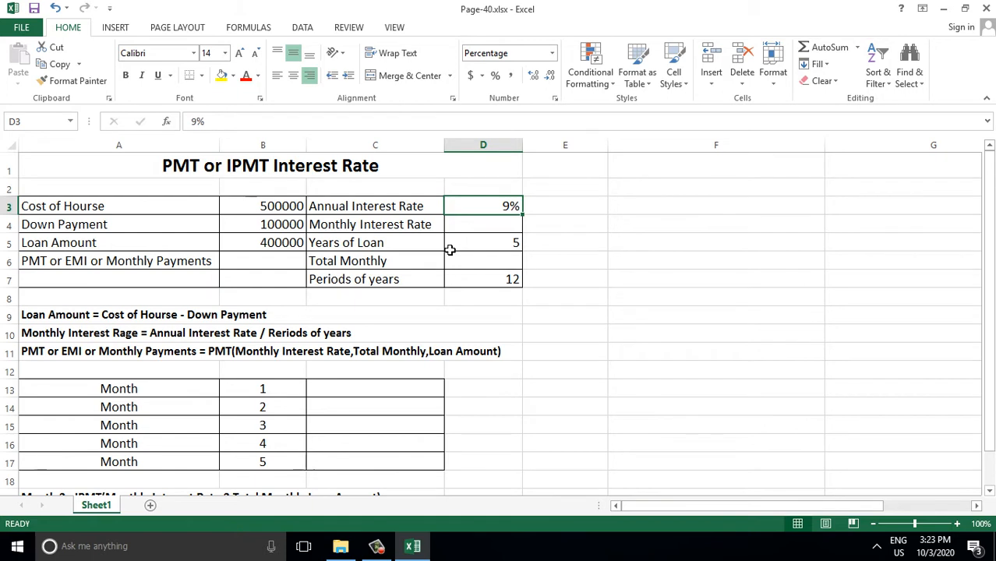
pyautogui.click(361, 247)
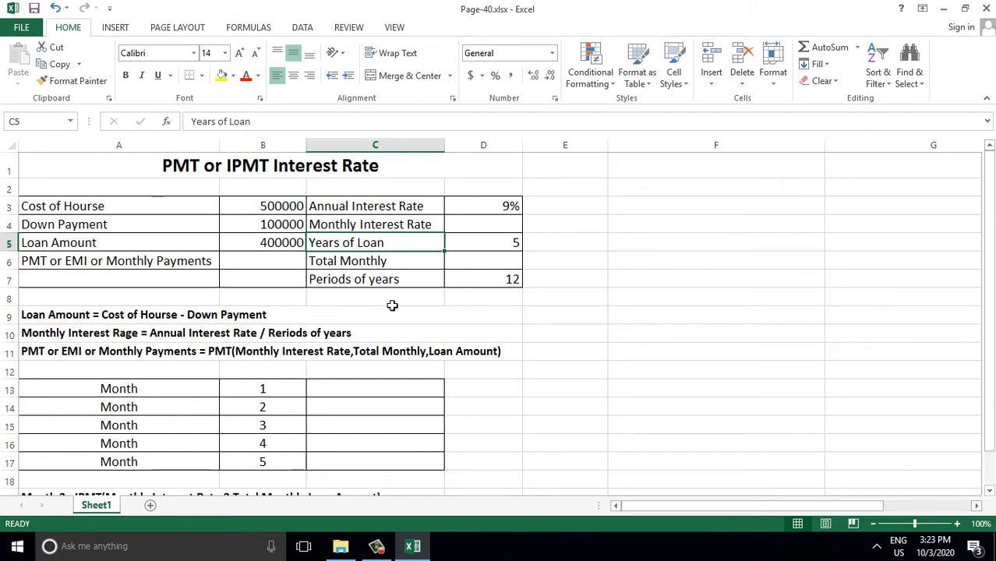
pyautogui.click(497, 244)
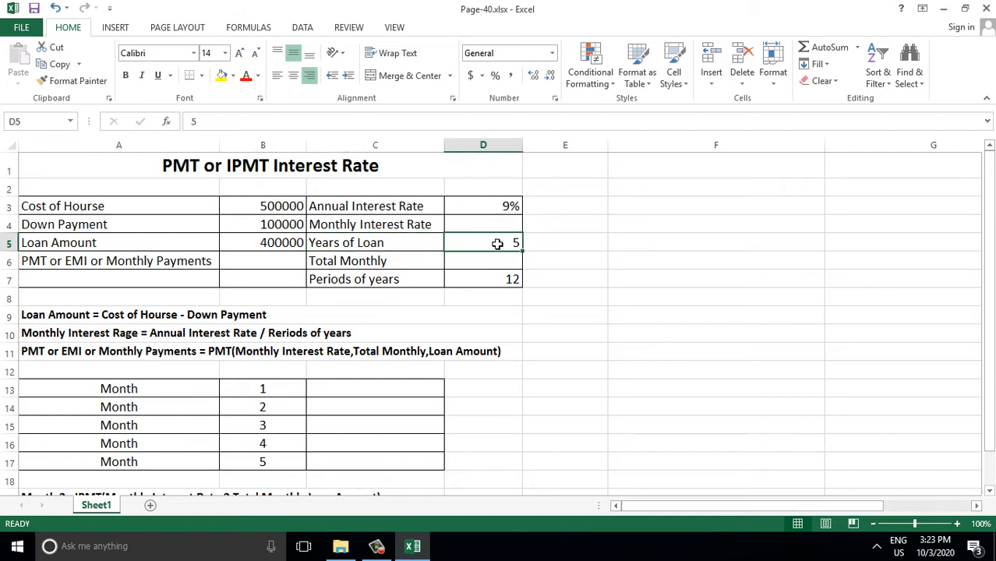
pyautogui.click(394, 265)
pyautogui.click(458, 266)
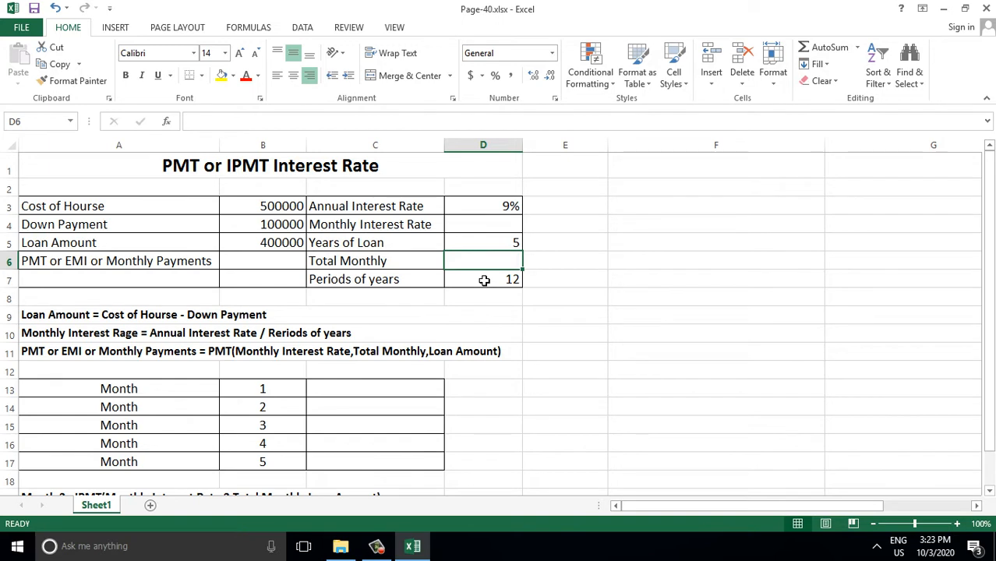
pyautogui.click(382, 282)
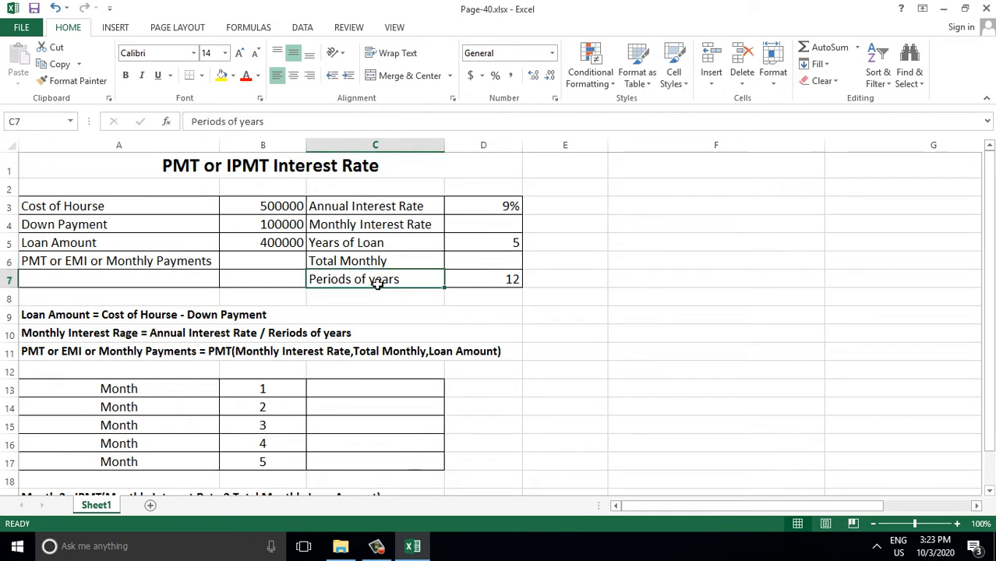
pyautogui.click(468, 283)
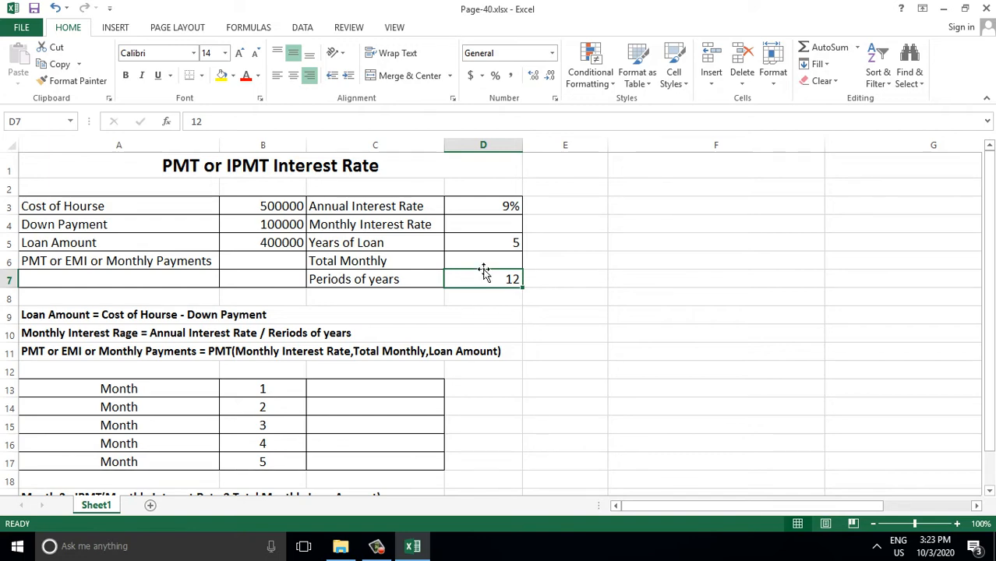
# Calculate Total Monthly in D6 from the years of loan with the formula =D5*12.
pyautogui.click(483, 262)
pyautogui.write('=')
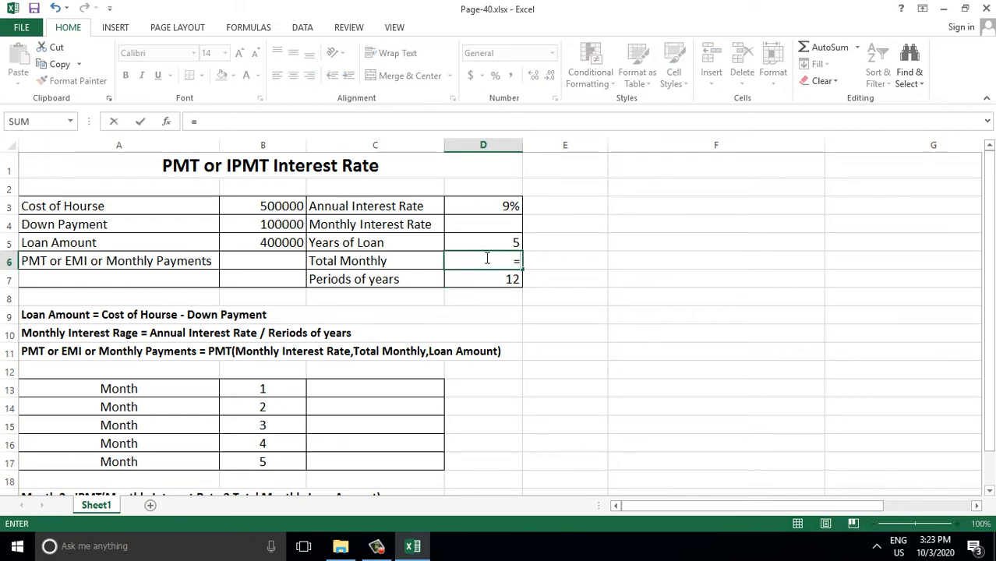
pyautogui.click(503, 242)
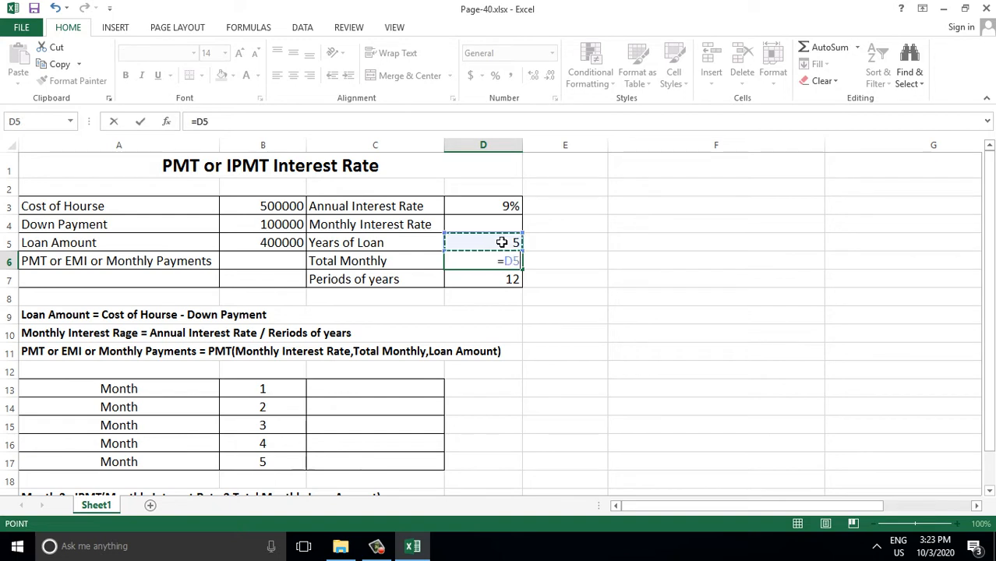
pyautogui.write('*')
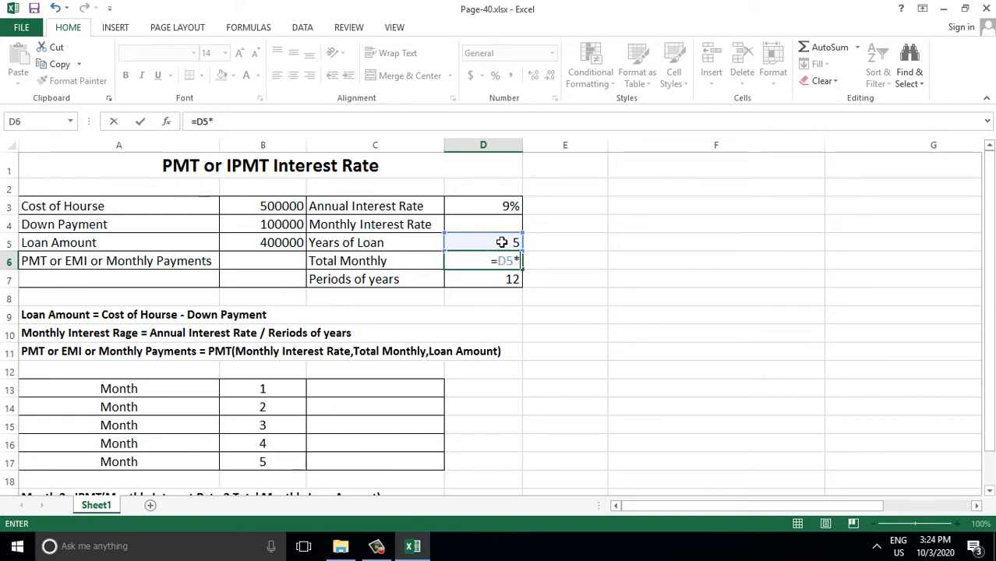
pyautogui.write('12')
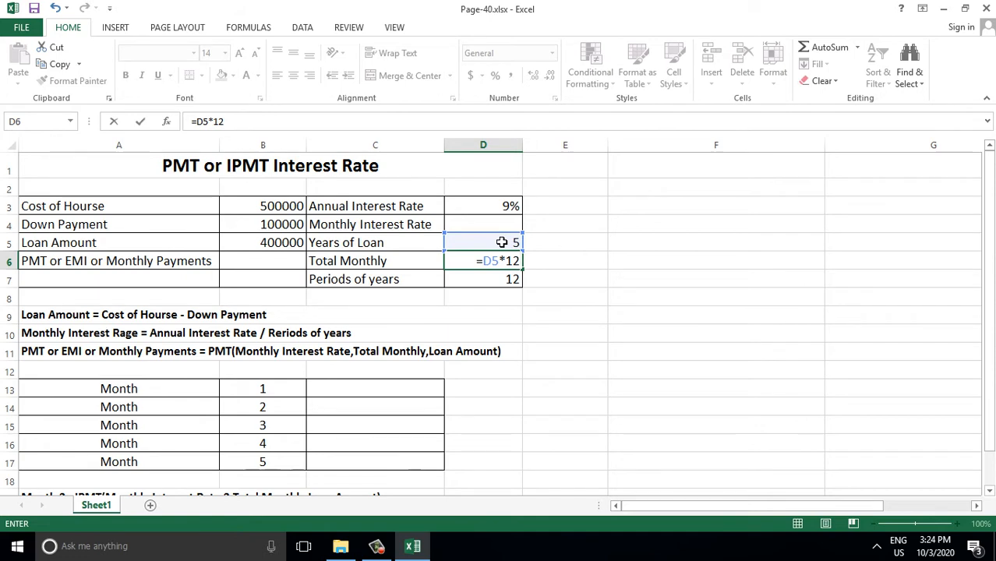
pyautogui.press('Return')
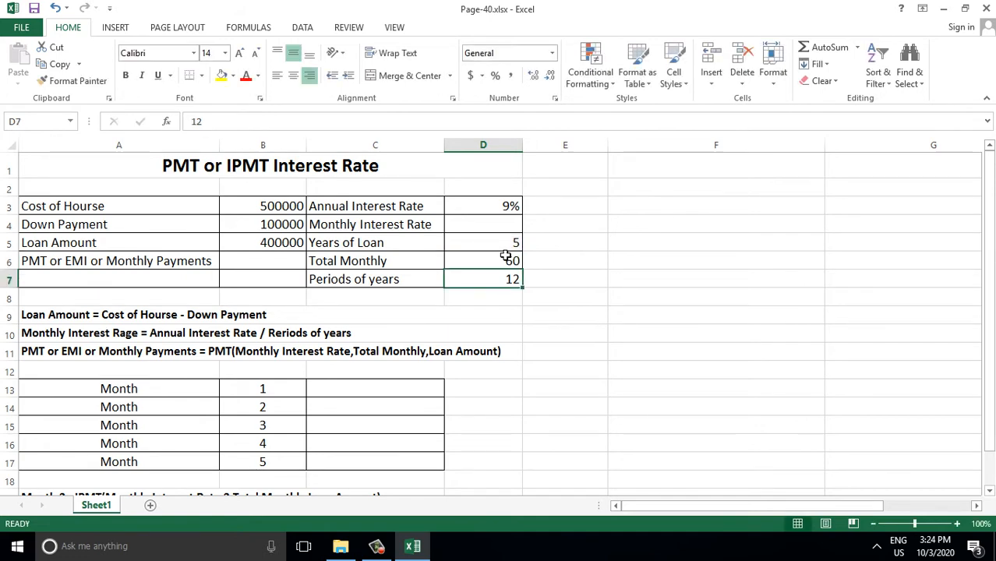
pyautogui.click(501, 259)
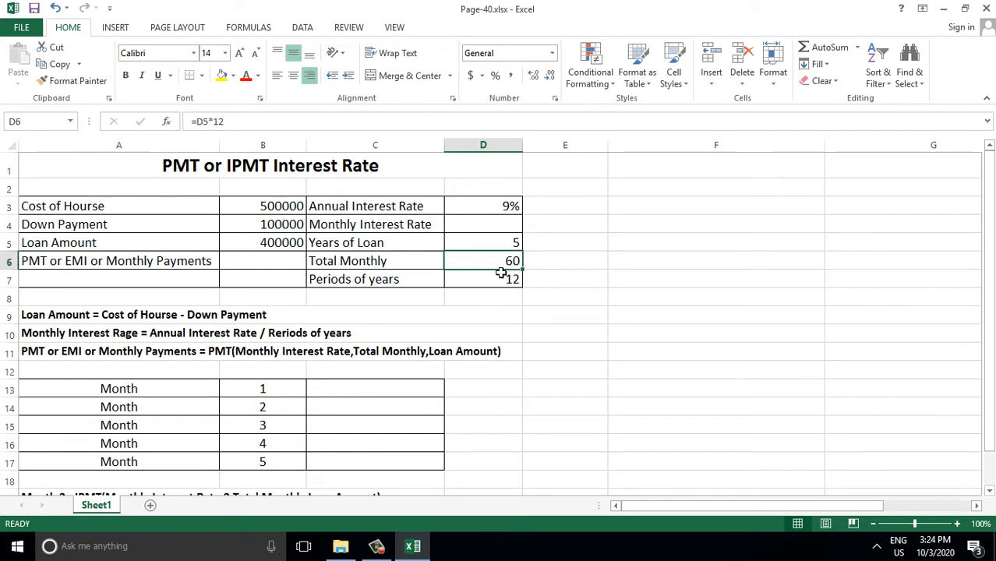
# Try the formula =D3*12 for the Monthly Interest Rate in D4, and clear the cell again.
pyautogui.click(467, 225)
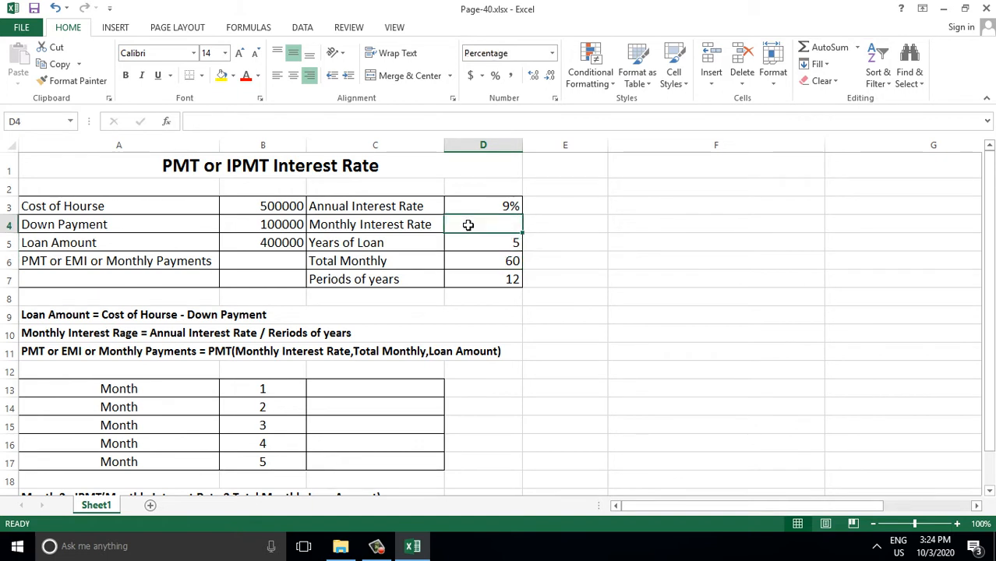
pyautogui.click(477, 207)
pyautogui.click(381, 223)
pyautogui.click(476, 223)
pyautogui.write('=')
pyautogui.click(485, 205)
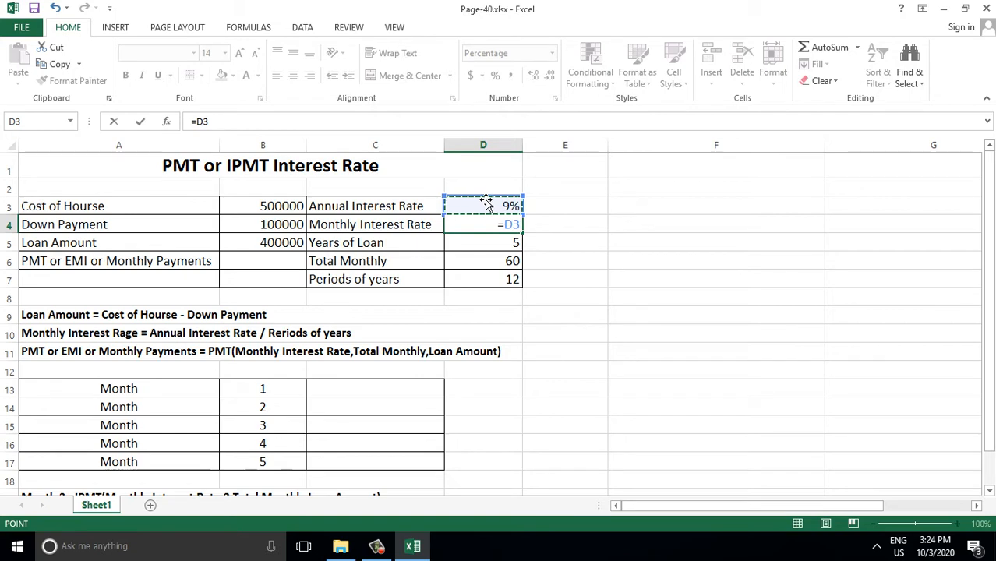
pyautogui.write('*')
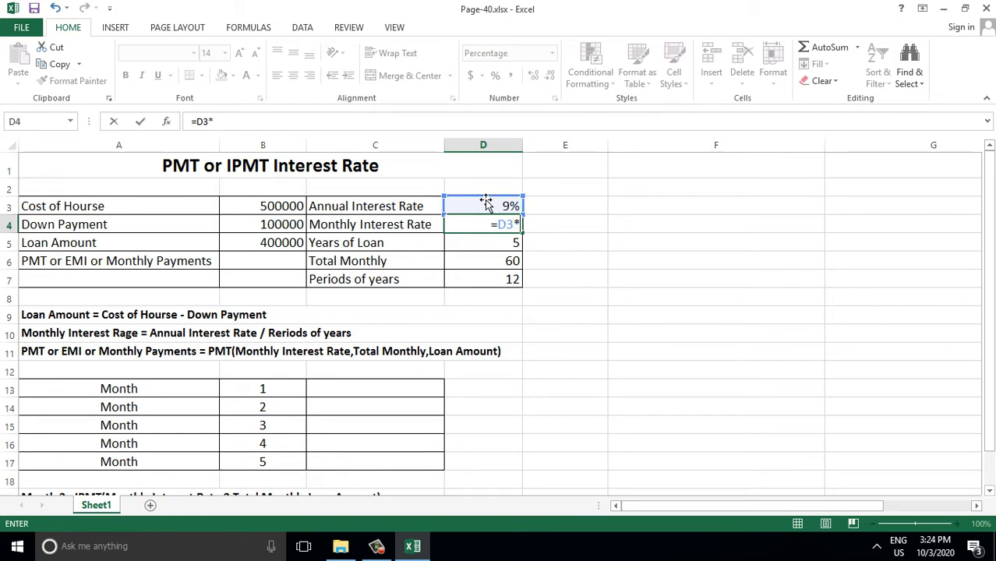
pyautogui.write('12')
pyautogui.press('Return')
pyautogui.click(481, 225)
pyautogui.press('Delete')
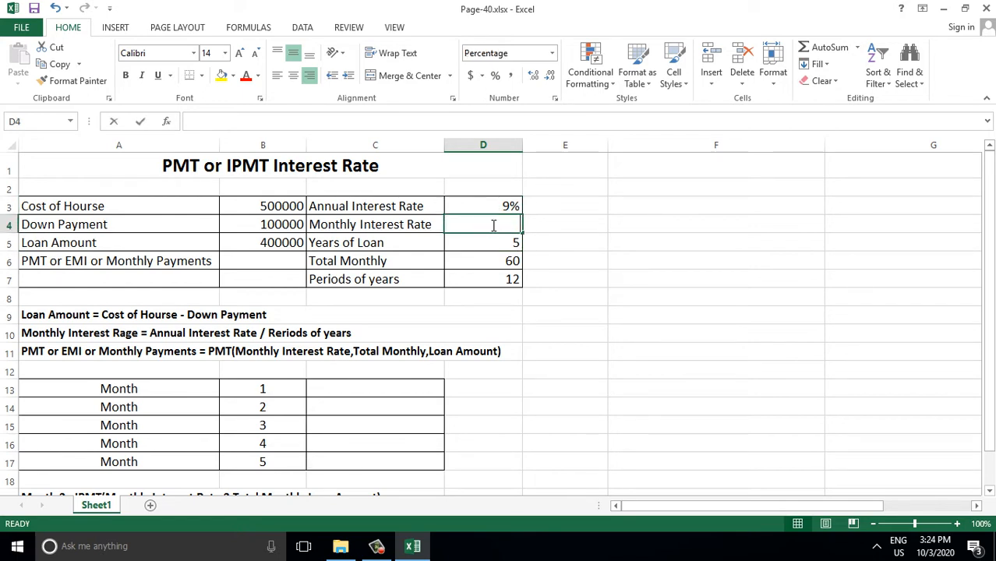
# Calculate the Monthly Interest Rate in D4 from the annual rate with the formula =D3/12.
pyautogui.write('=')
pyautogui.click(504, 205)
pyautogui.write('/12')
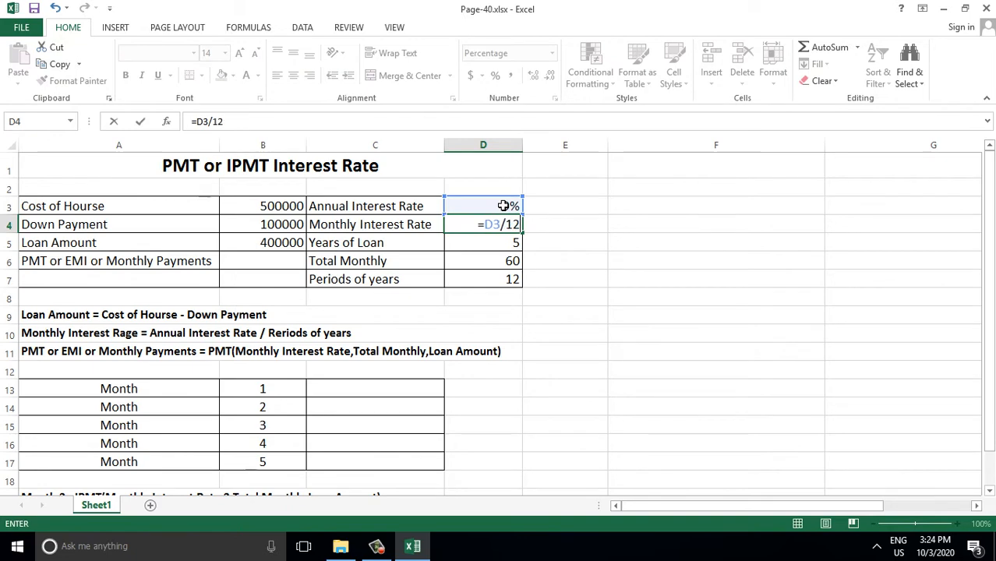
pyautogui.press('Return')
pyautogui.click(498, 224)
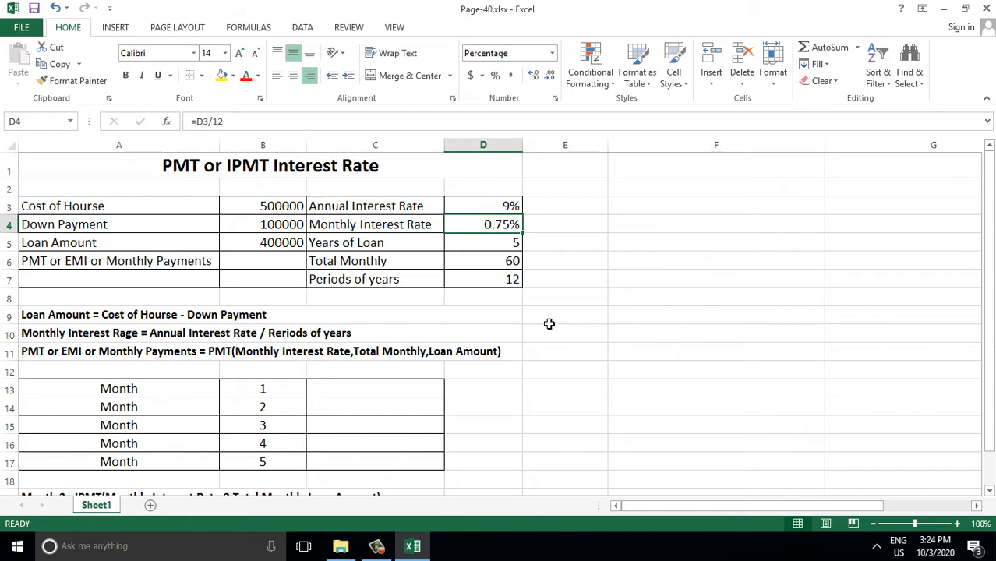
pyautogui.click(507, 245)
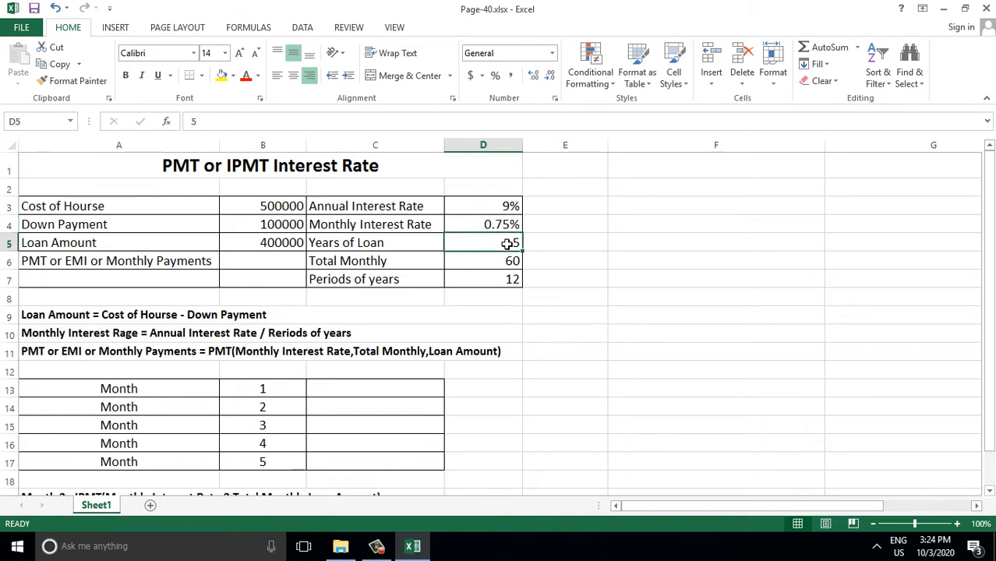
pyautogui.click(508, 263)
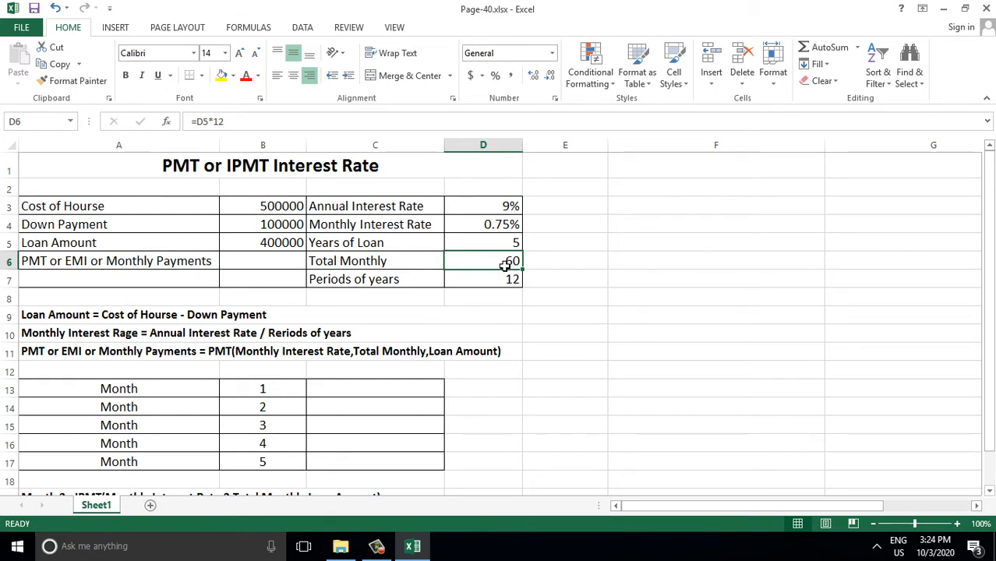
pyautogui.click(378, 225)
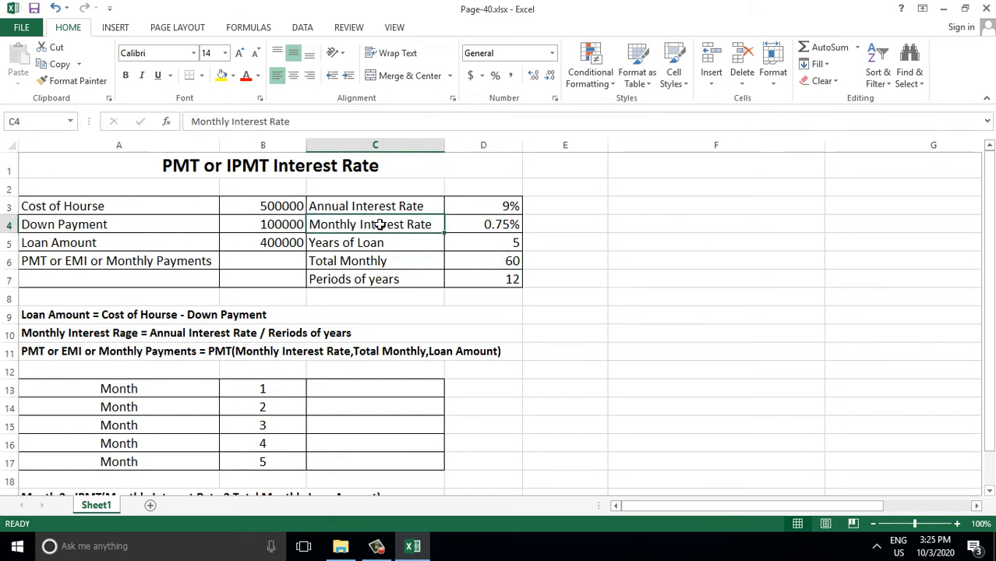
pyautogui.click(481, 203)
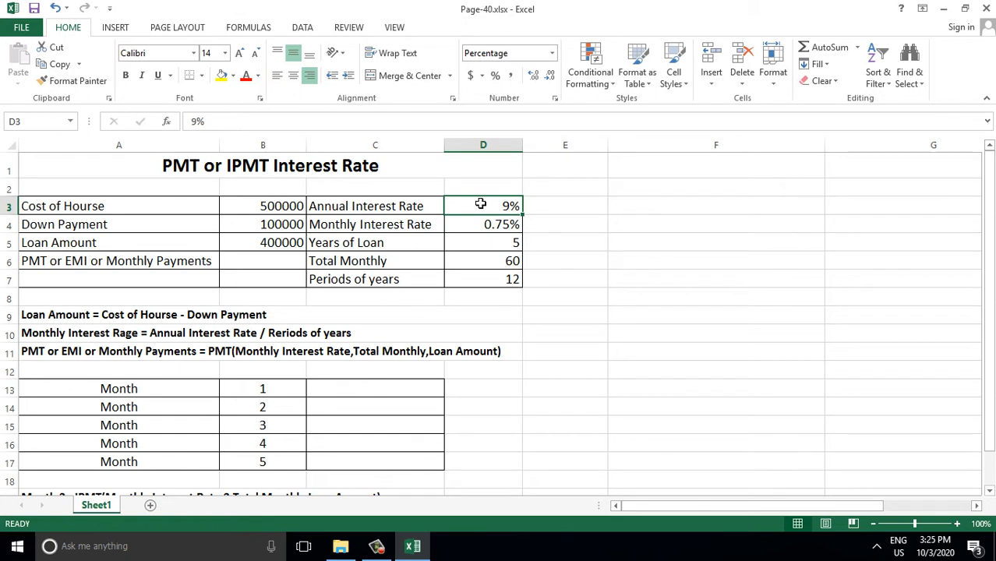
# Inspect the Monthly Interest Rate formula in D4 and leave the cell.
pyautogui.click(484, 224)
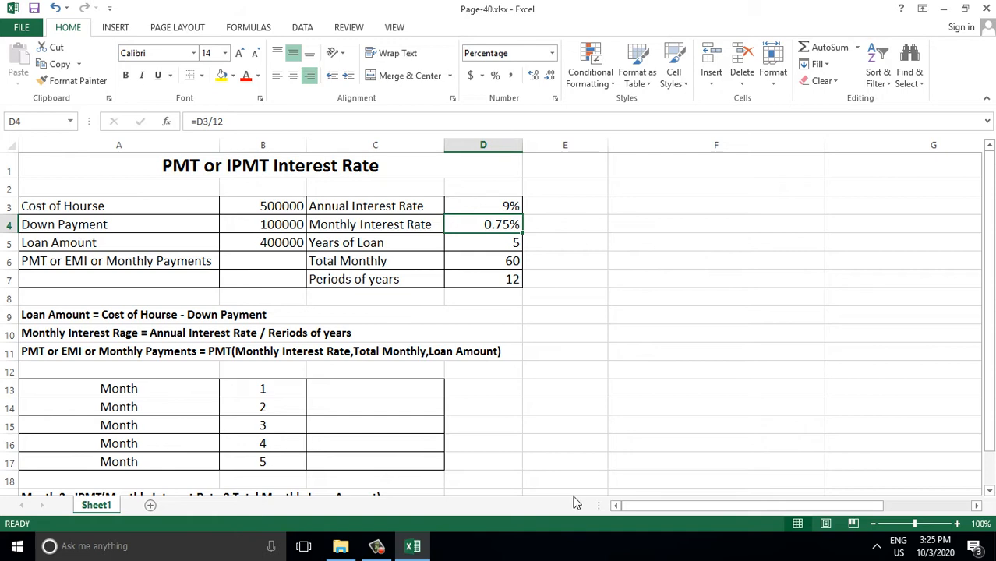
pyautogui.press('ctrl')
pyautogui.doubleClick(504, 224)
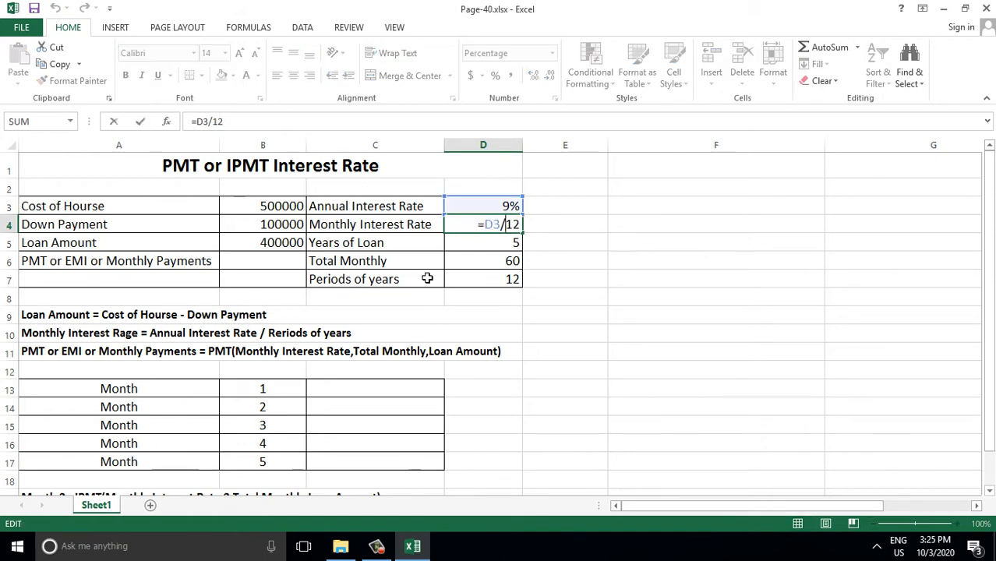
pyautogui.press('Return')
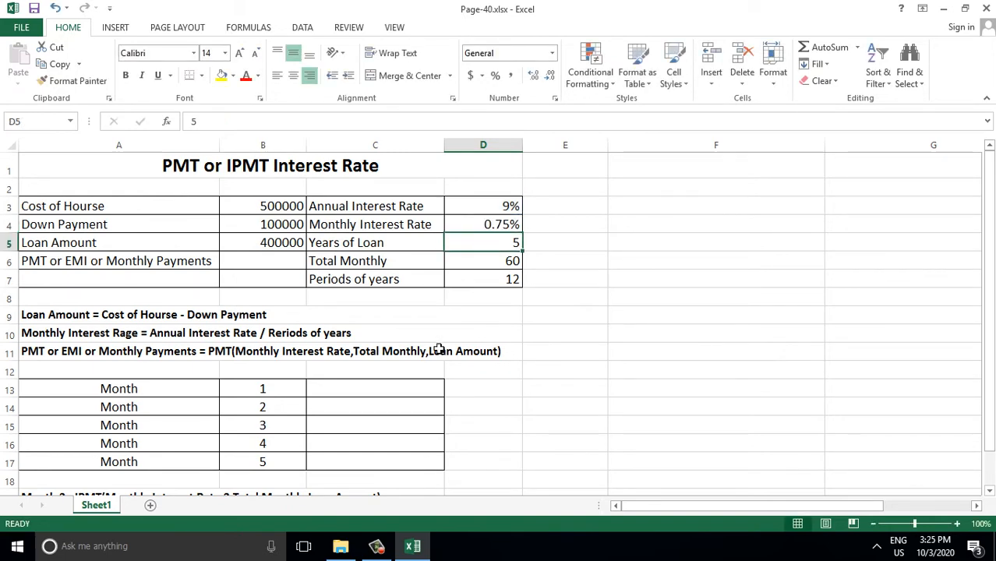
# Calculate the monthly payments in B6 with the array formula =PMT(D4,D6,B5) and display the result without decimals.
pyautogui.click(252, 265)
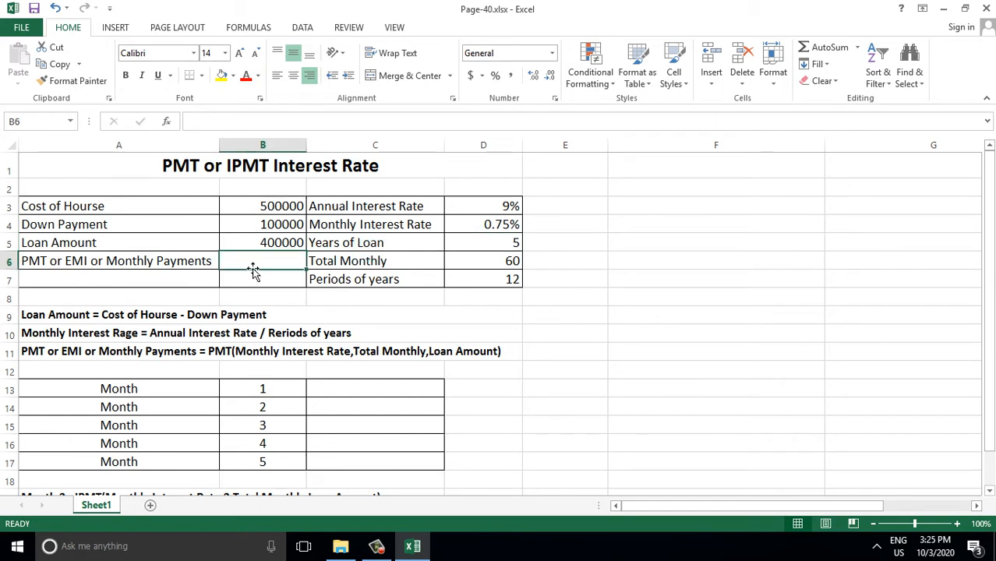
pyautogui.write('=')
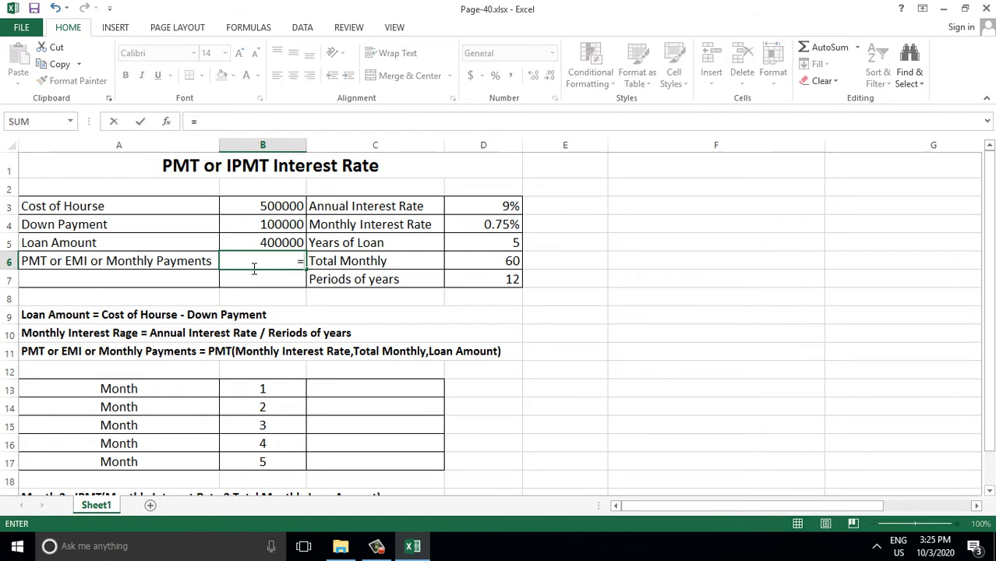
pyautogui.write('pmt(')
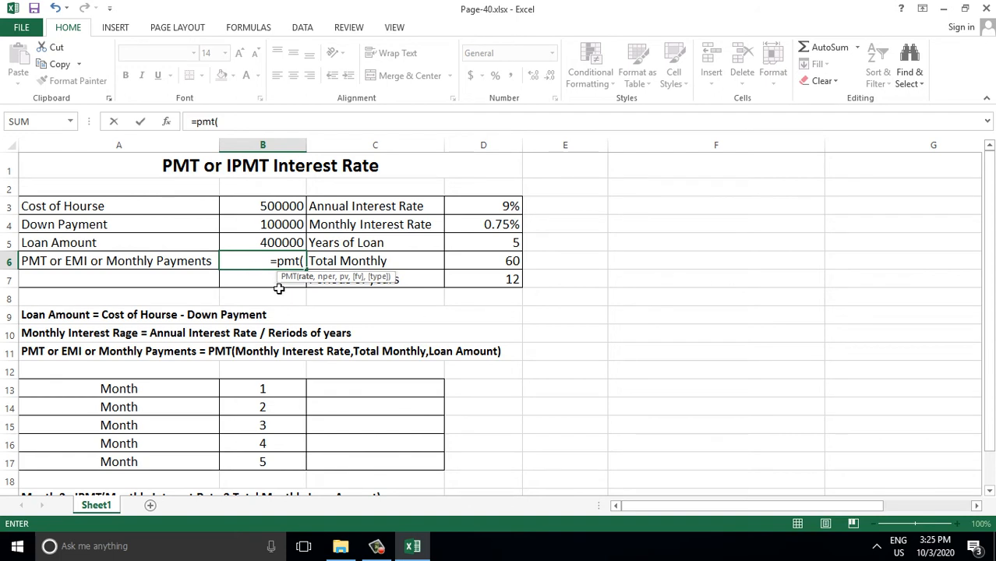
pyautogui.click(491, 225)
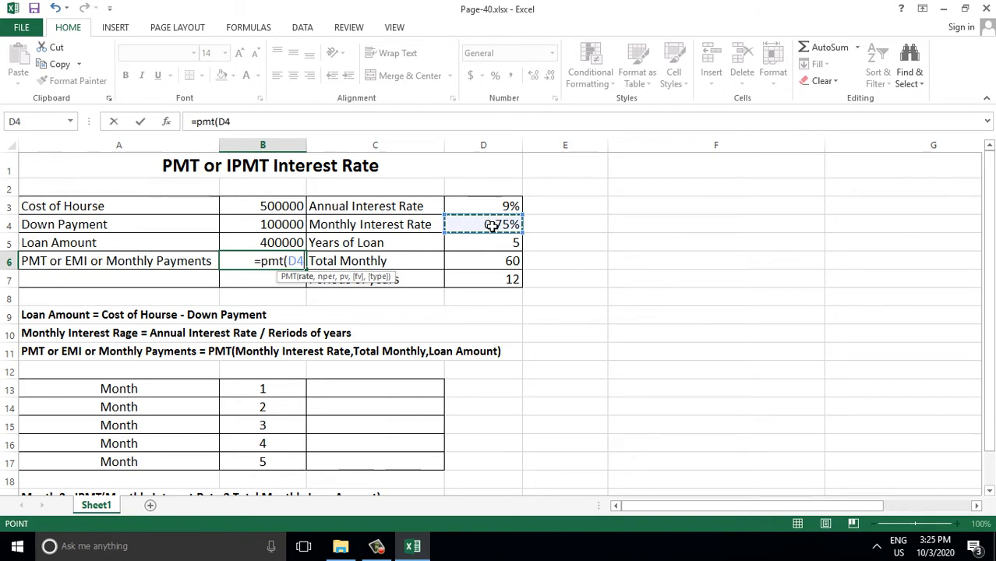
pyautogui.write(',')
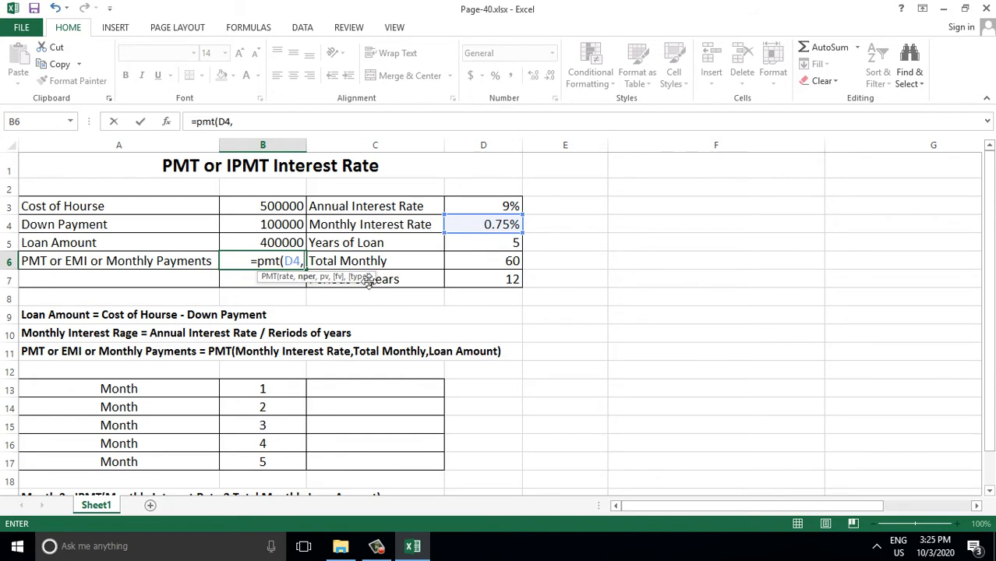
pyautogui.click(477, 258)
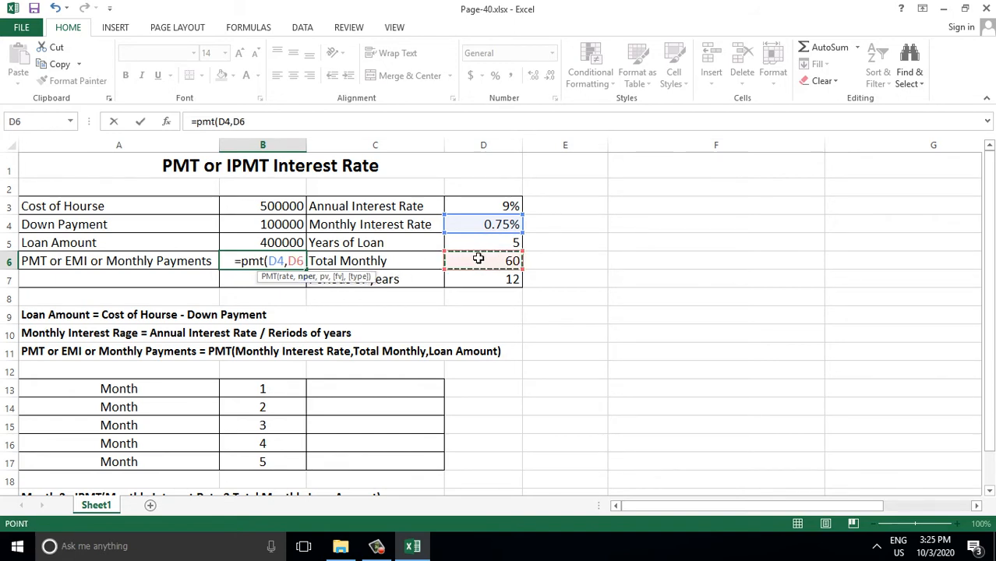
pyautogui.write(',')
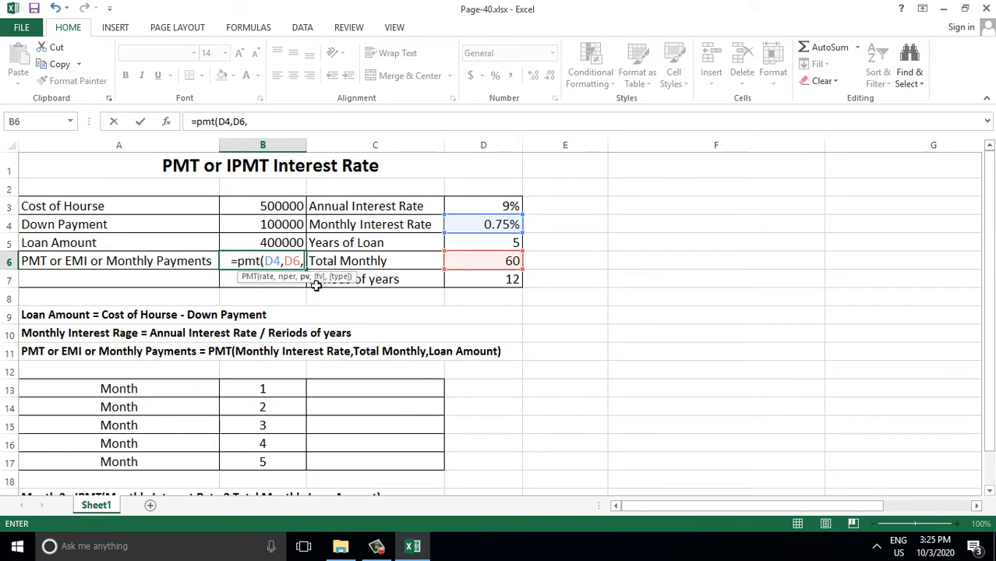
pyautogui.click(263, 243)
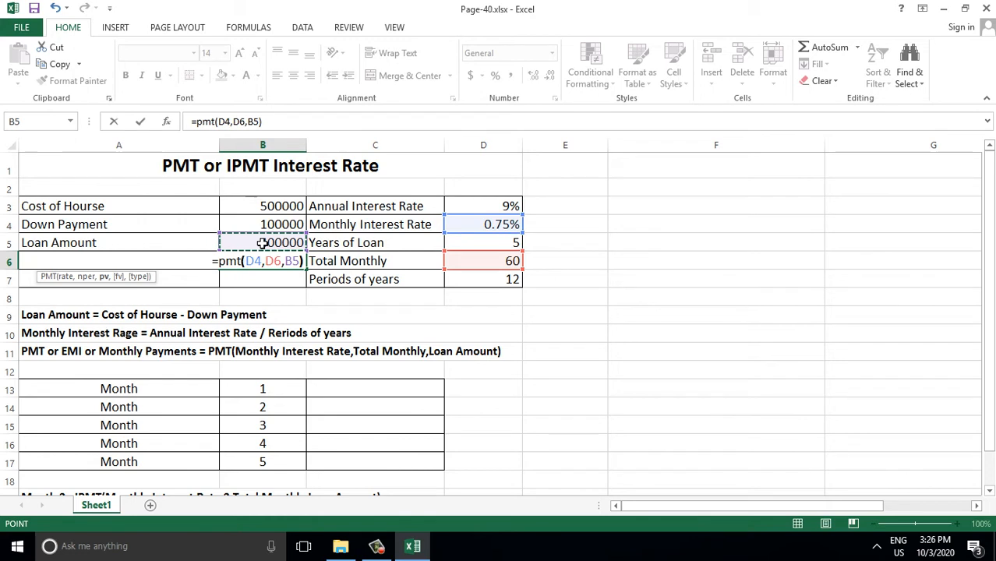
pyautogui.write(')')
pyautogui.hotkey('ctrl', 'shift', 'Return')
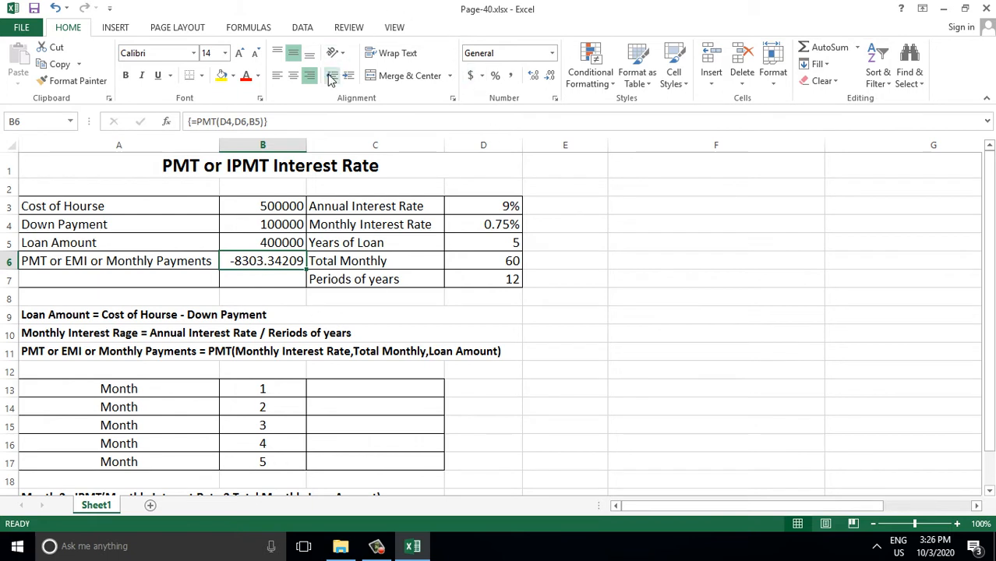
pyautogui.doubleClick(285, 268)
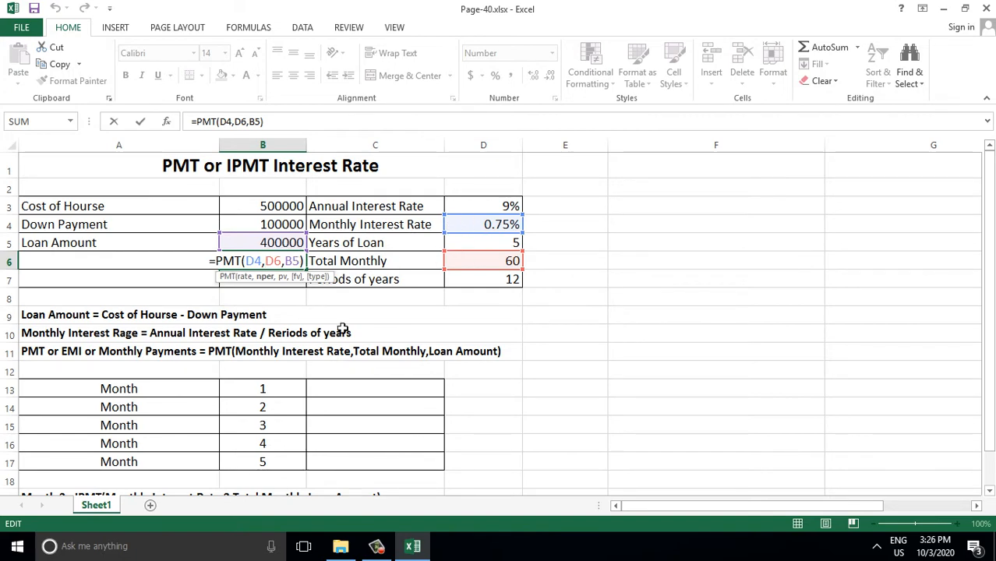
pyautogui.hotkey('ctrl', 'shift', 'Return')
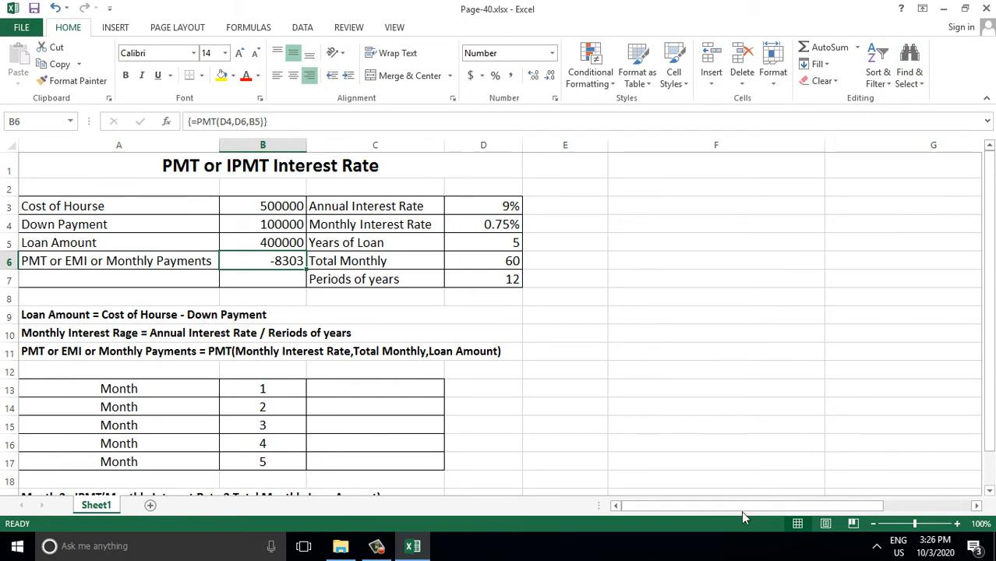
# Narrow columns F, G, H and I to roughly the width of column E.
pyautogui.moveTo(741, 510); pyautogui.dragTo(833, 506)
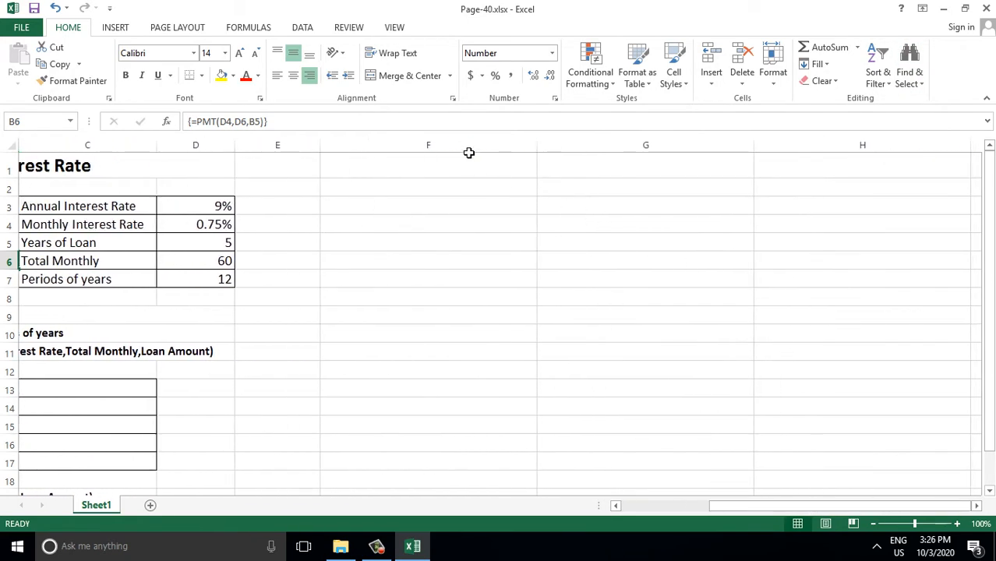
pyautogui.moveTo(468, 147); pyautogui.dragTo(820, 141)
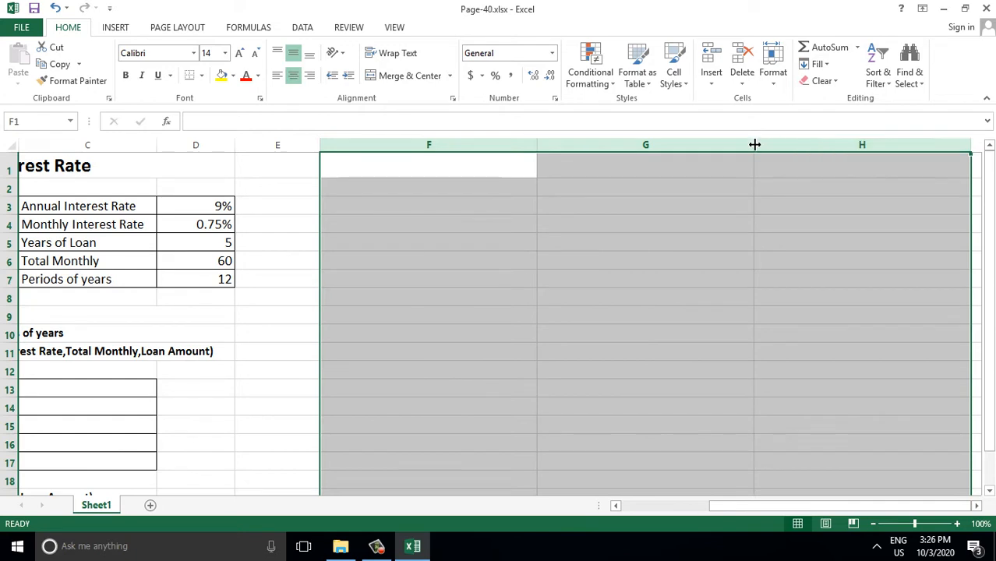
pyautogui.moveTo(754, 144); pyautogui.dragTo(640, 147)
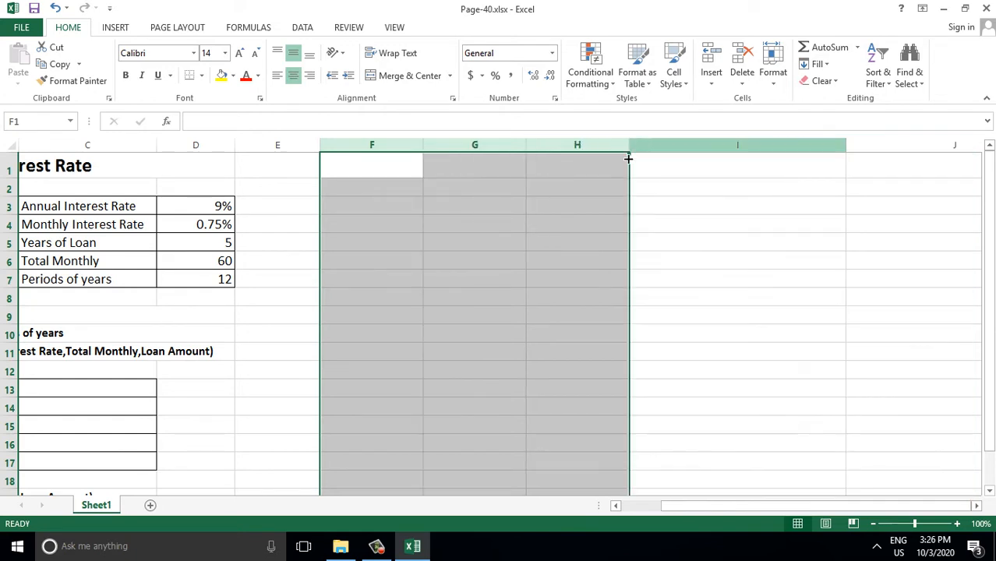
pyautogui.moveTo(529, 146); pyautogui.dragTo(510, 148)
pyautogui.click(518, 222)
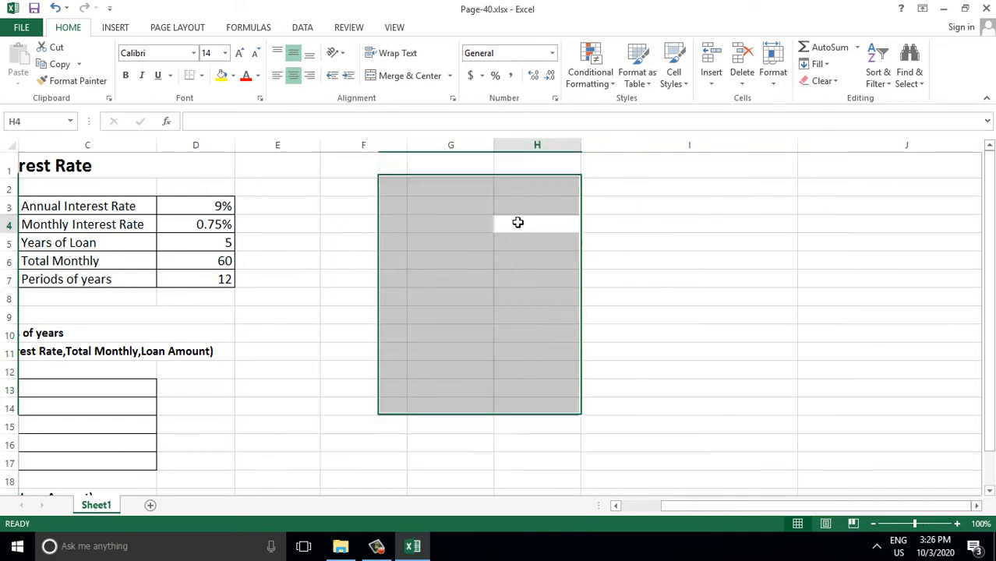
pyautogui.click(378, 215)
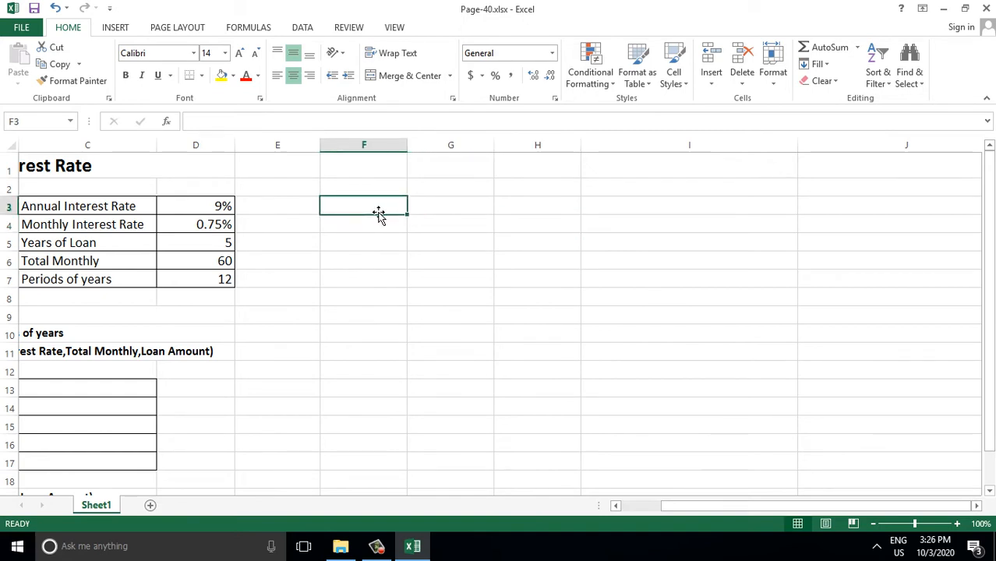
pyautogui.moveTo(797, 145); pyautogui.dragTo(668, 146)
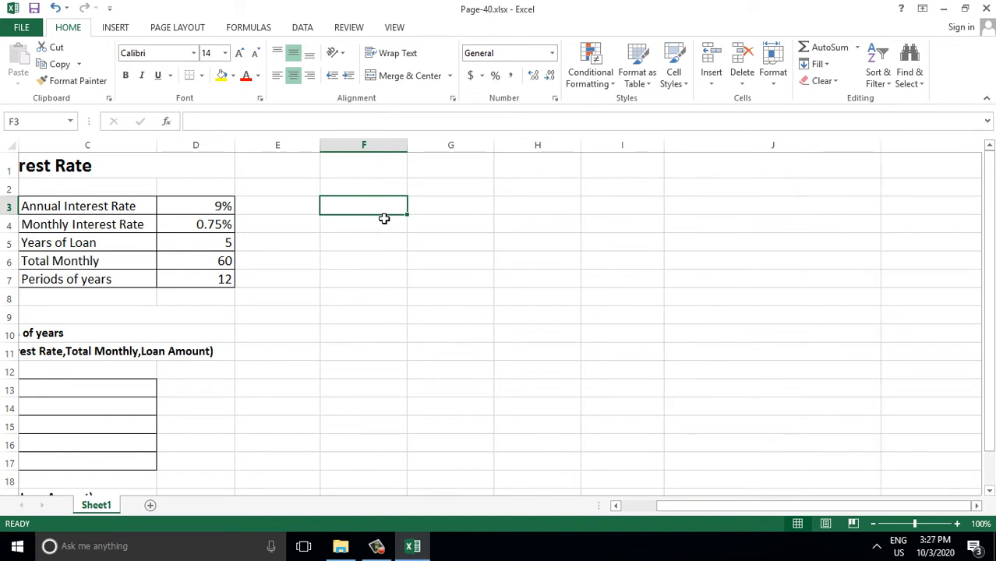
# Enter the two sample people's names in F3 and F4.
pyautogui.write('Mg Mg')
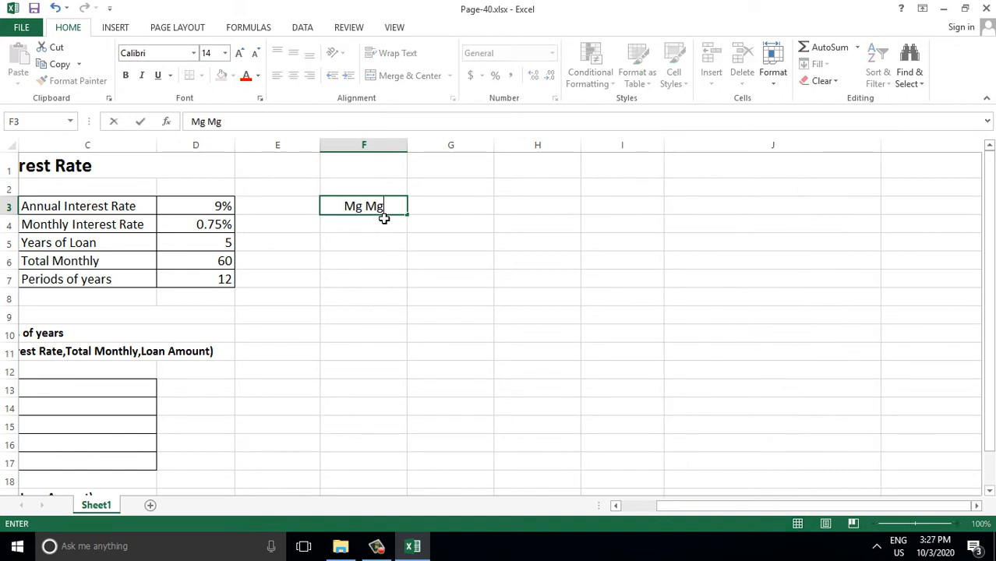
pyautogui.press('Return')
pyautogui.write('H')
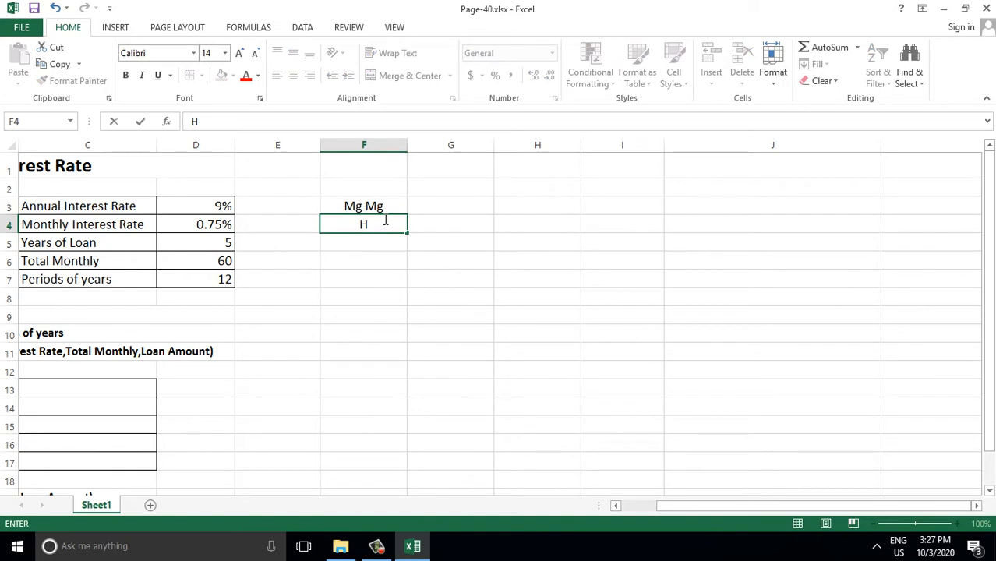
pyautogui.write('la Hla')
# Enter 50000 beside each of the two names, in G3 and G4.
pyautogui.click(477, 207)
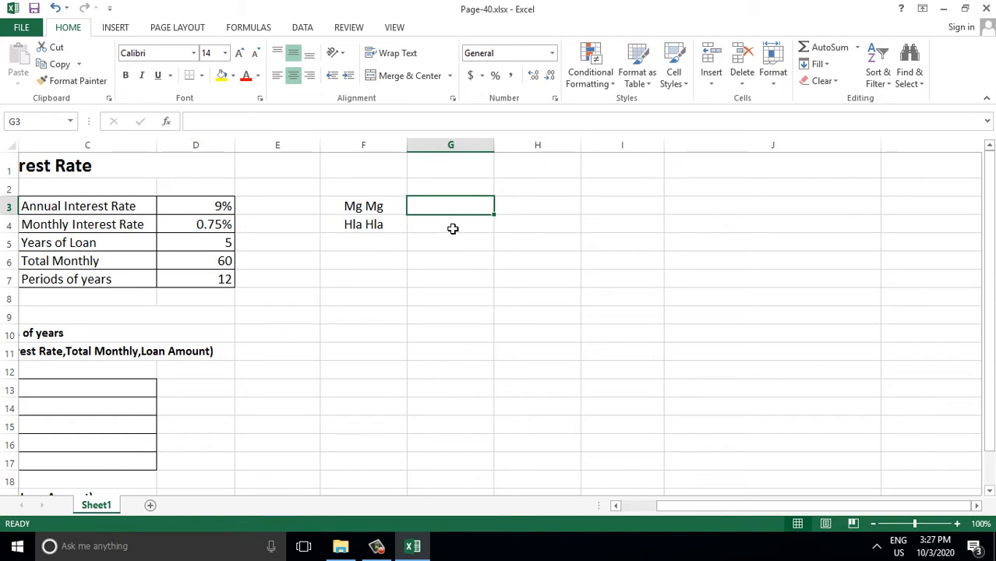
pyautogui.write('5000')
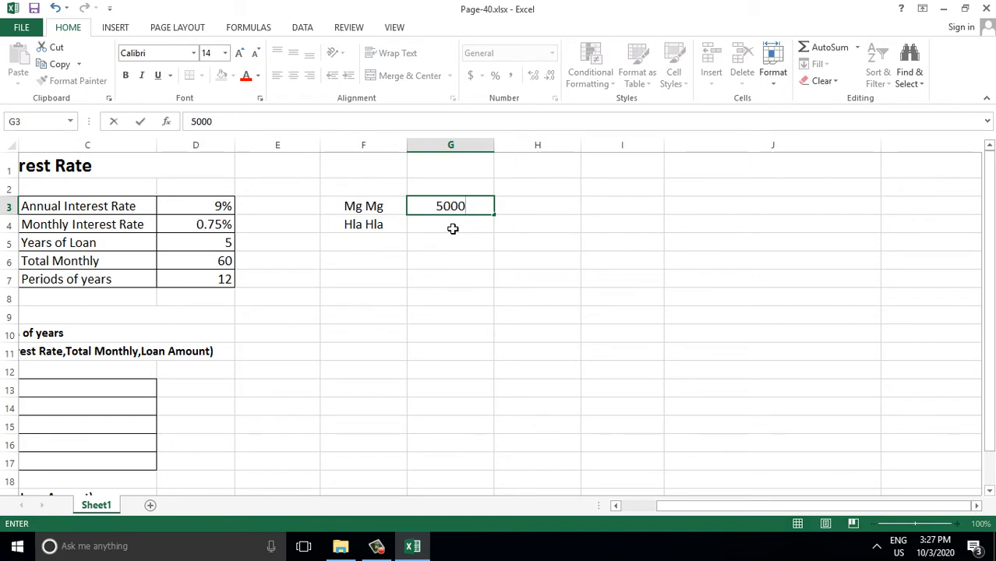
pyautogui.write('0')
pyautogui.press('Return')
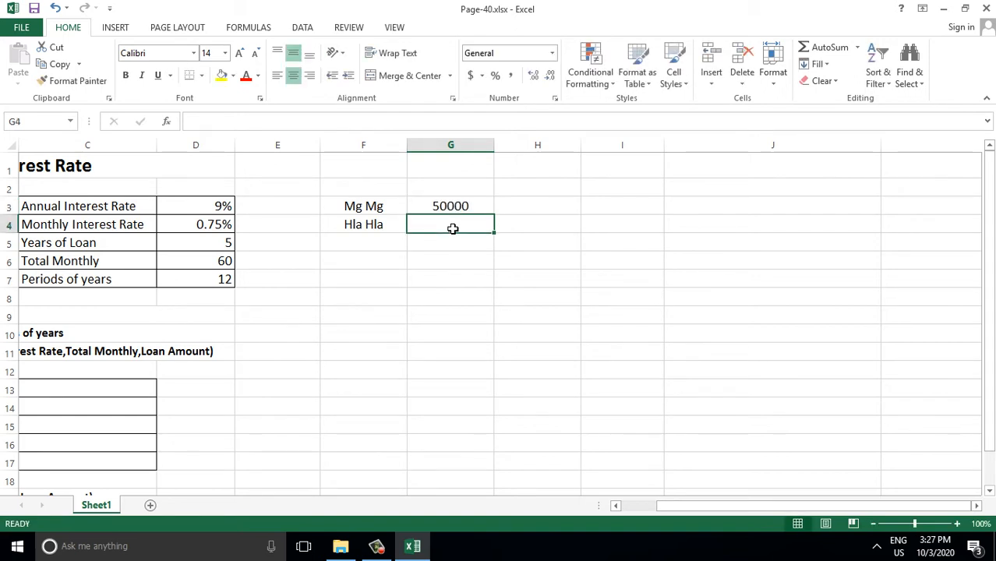
pyautogui.write('50')
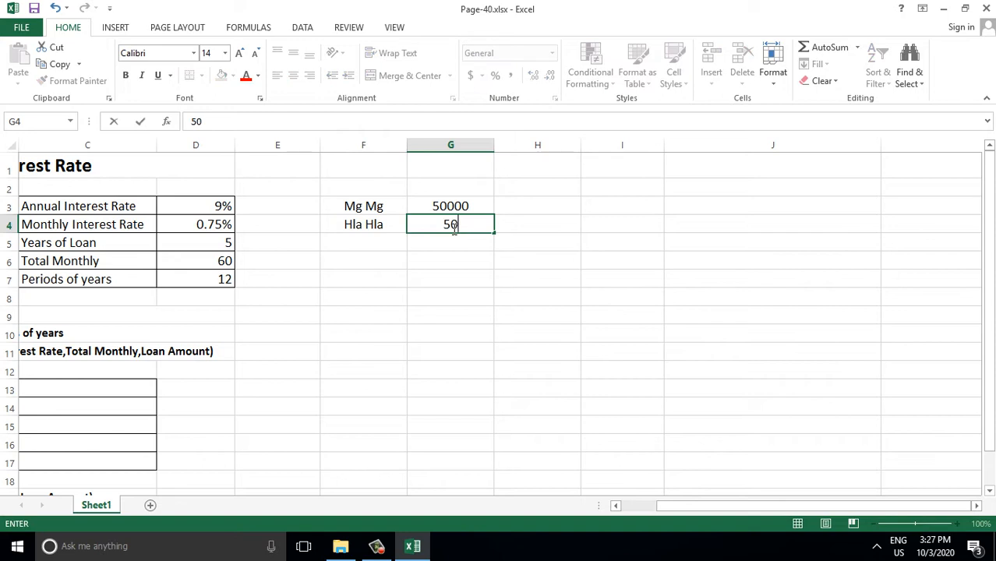
pyautogui.write('000')
pyautogui.press('Return')
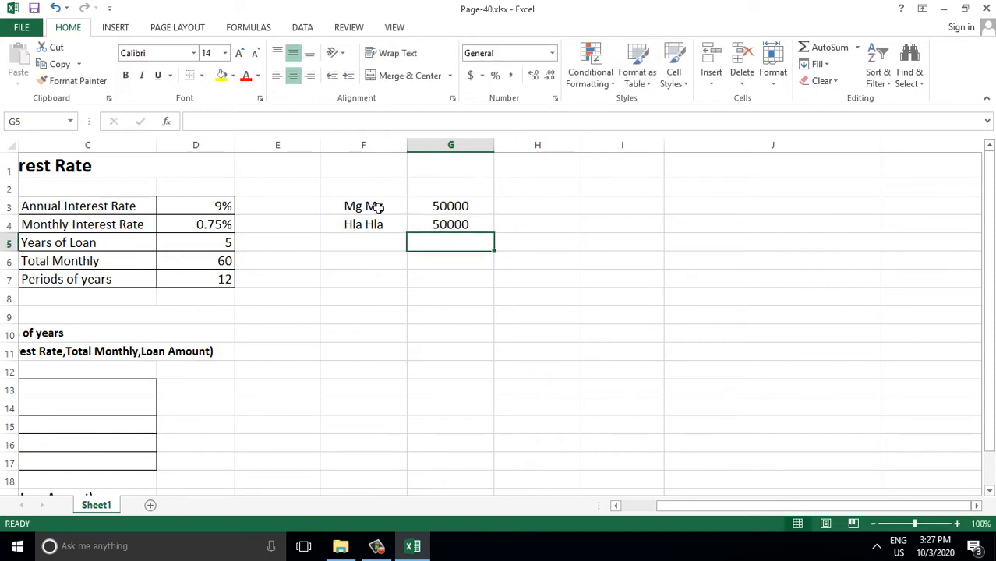
pyautogui.click(377, 207)
pyautogui.click(363, 224)
pyautogui.click(434, 208)
pyautogui.click(440, 226)
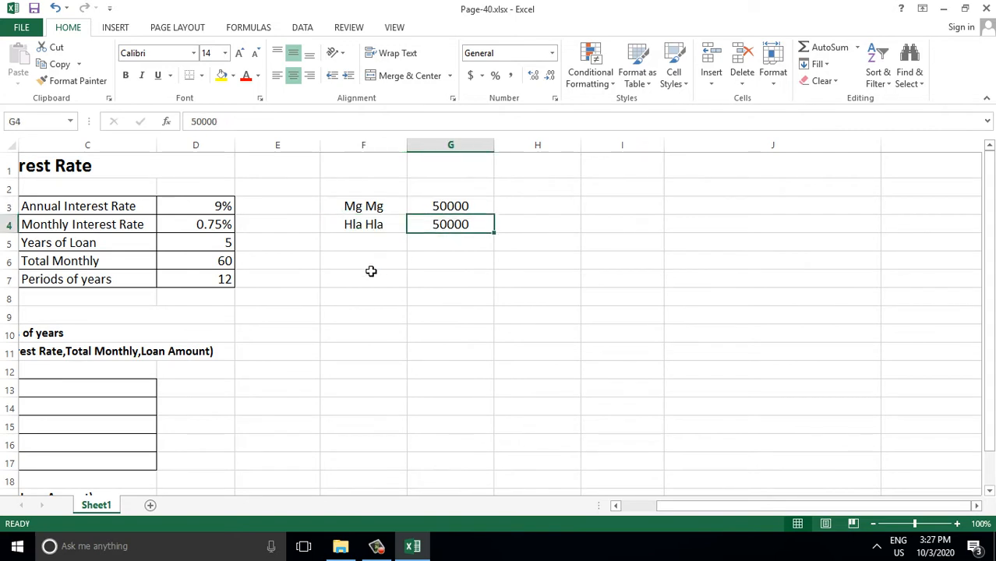
pyautogui.click(424, 207)
# Enter 60000 in H3 and 40000 in H4 as the second amounts for the two people.
pyautogui.click(507, 203)
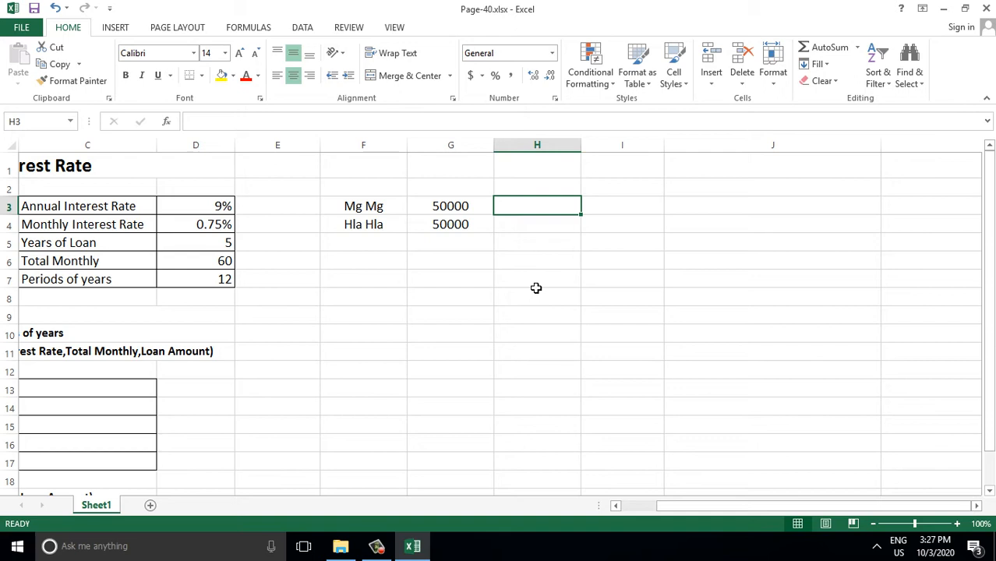
pyautogui.write('60000')
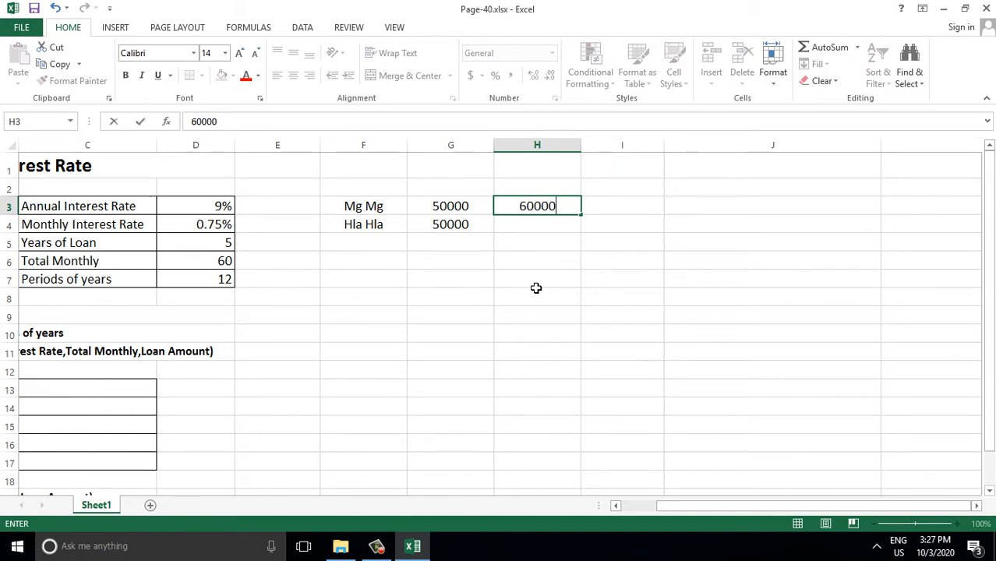
pyautogui.press('Return')
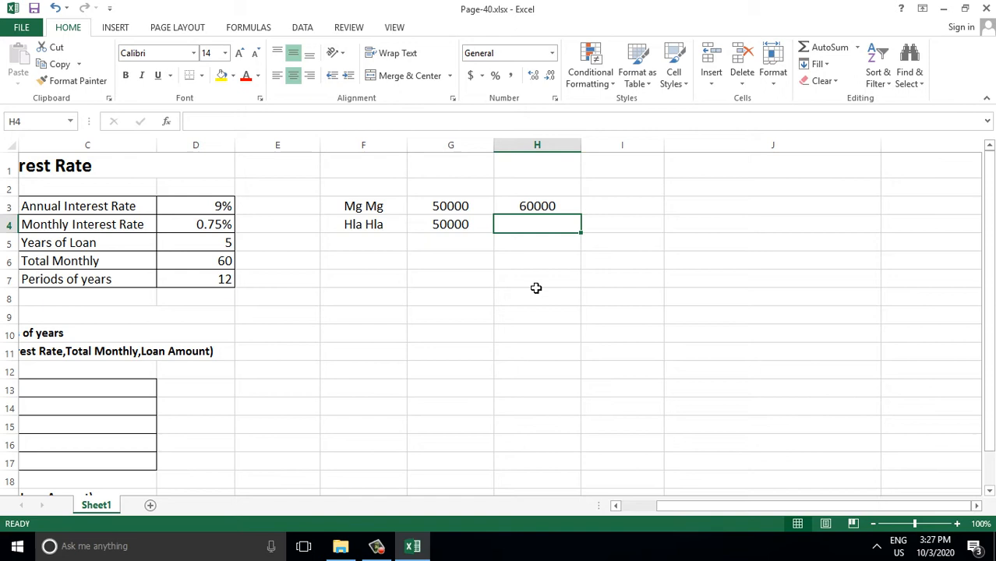
pyautogui.write('40000')
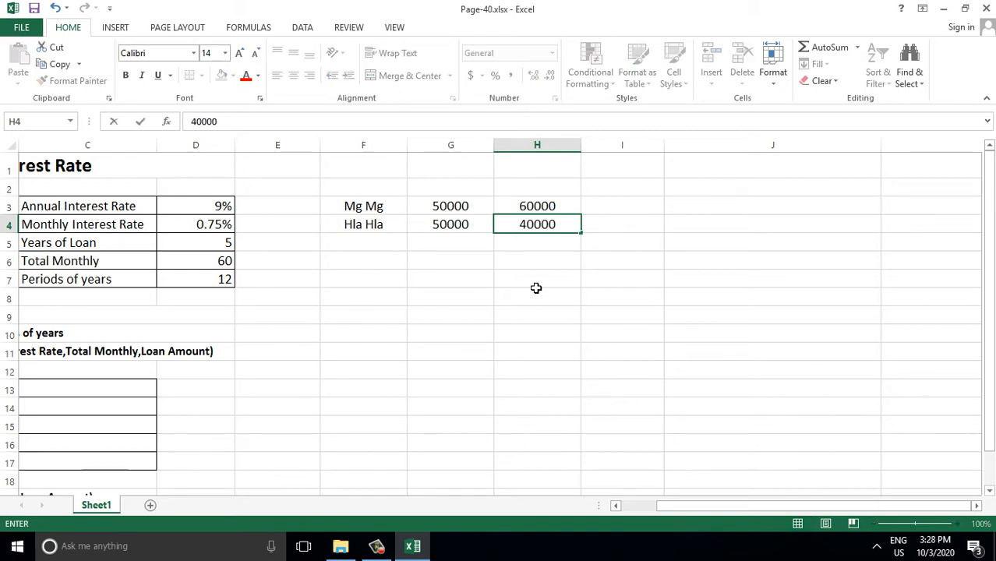
pyautogui.press('Return')
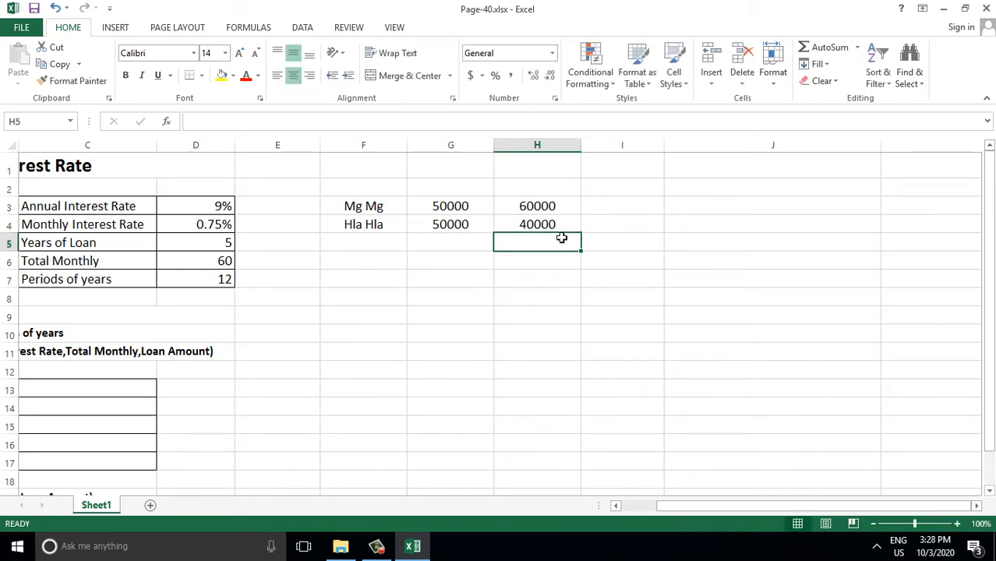
# Calculate the first person's difference in I3 with the formula =G3-H3.
pyautogui.click(606, 205)
pyautogui.write('=')
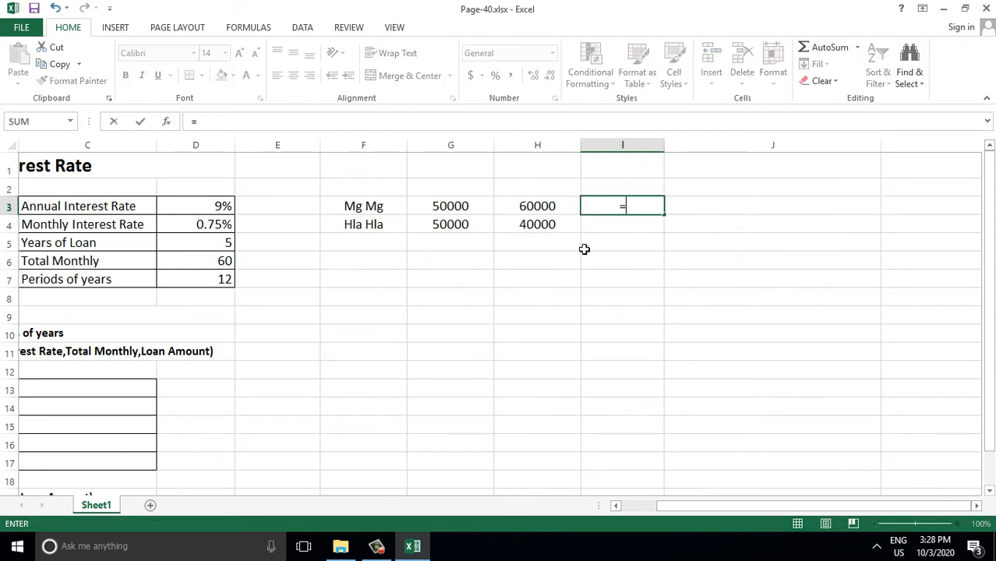
pyautogui.click(435, 204)
pyautogui.write('-')
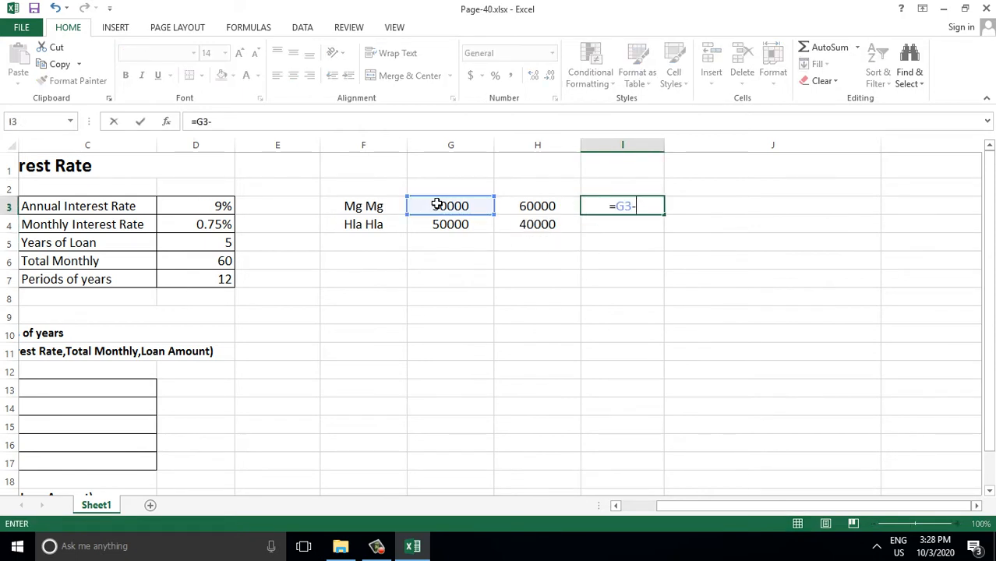
pyautogui.click(510, 205)
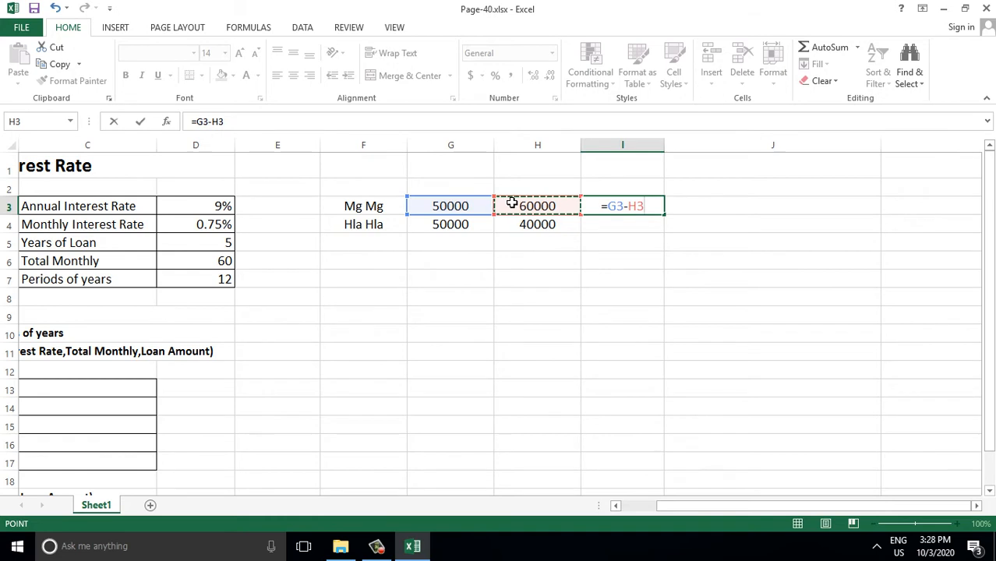
pyautogui.press('Return')
# Copy the difference formula from I3 down to I4 for the second person.
pyautogui.click(647, 206)
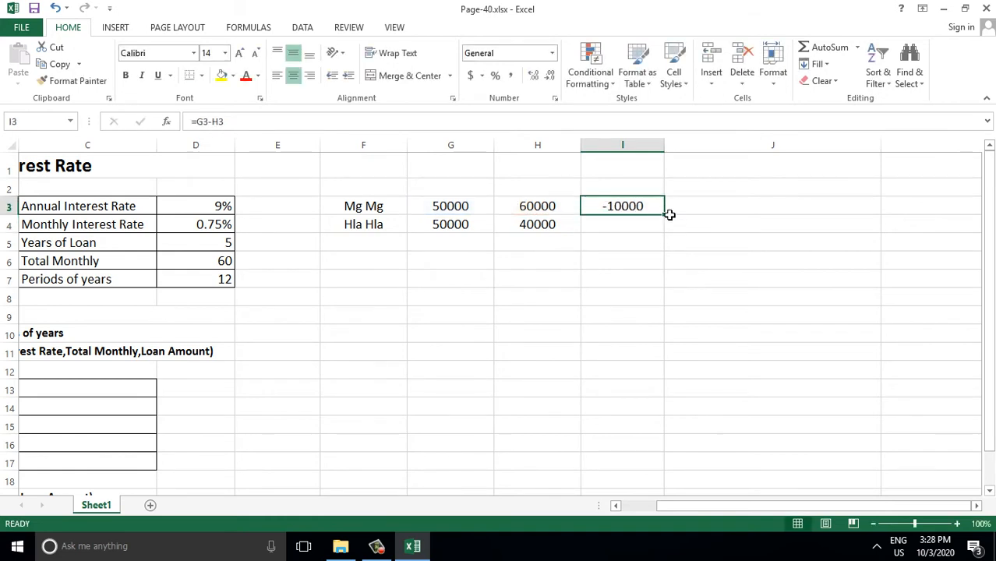
pyautogui.moveTo(663, 216); pyautogui.dragTo(667, 232)
pyautogui.click(656, 263)
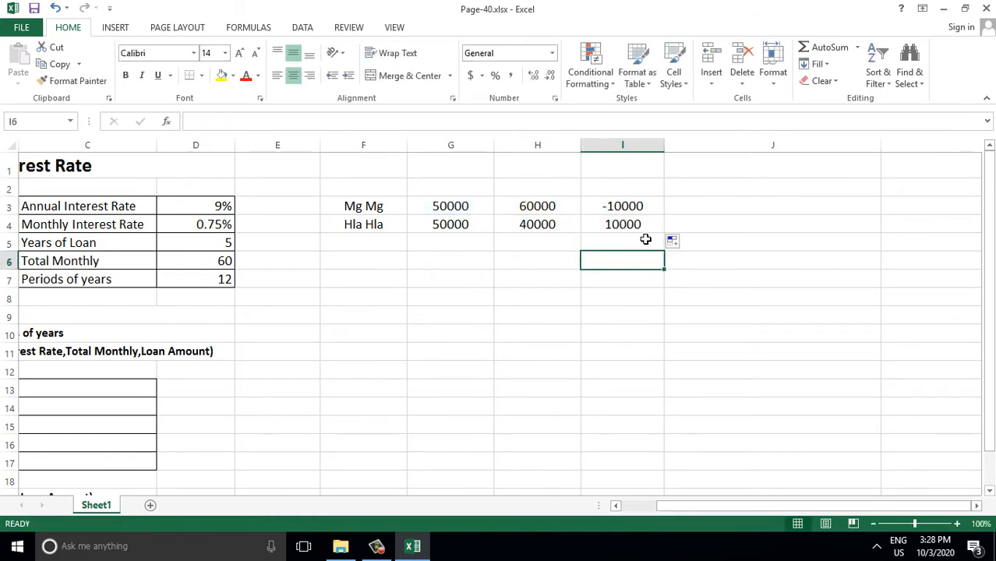
# Compare the differences in I3 and I4 with the amounts in columns G and H that produce them.
pyautogui.click(641, 227)
pyautogui.click(638, 208)
pyautogui.click(632, 228)
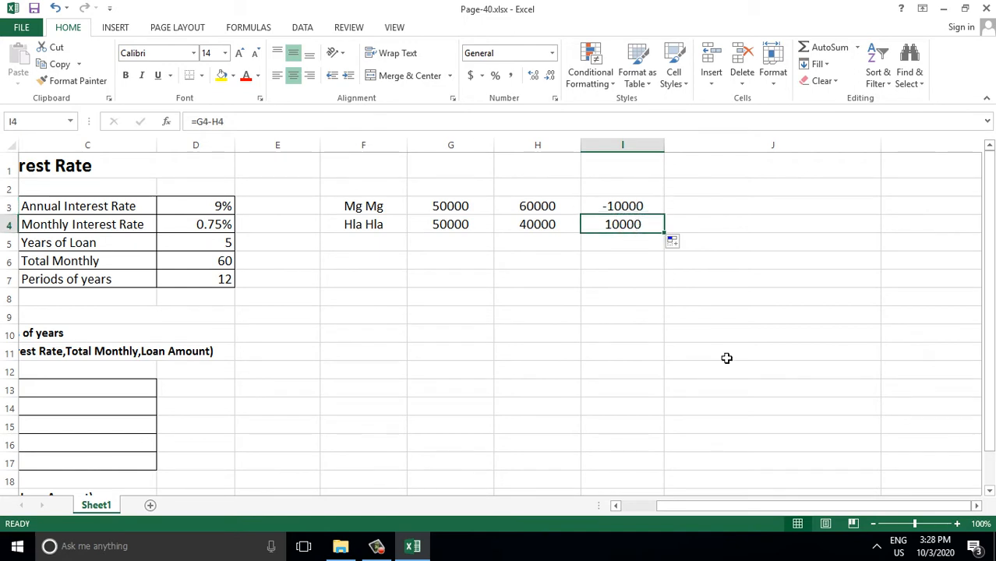
pyautogui.click(636, 204)
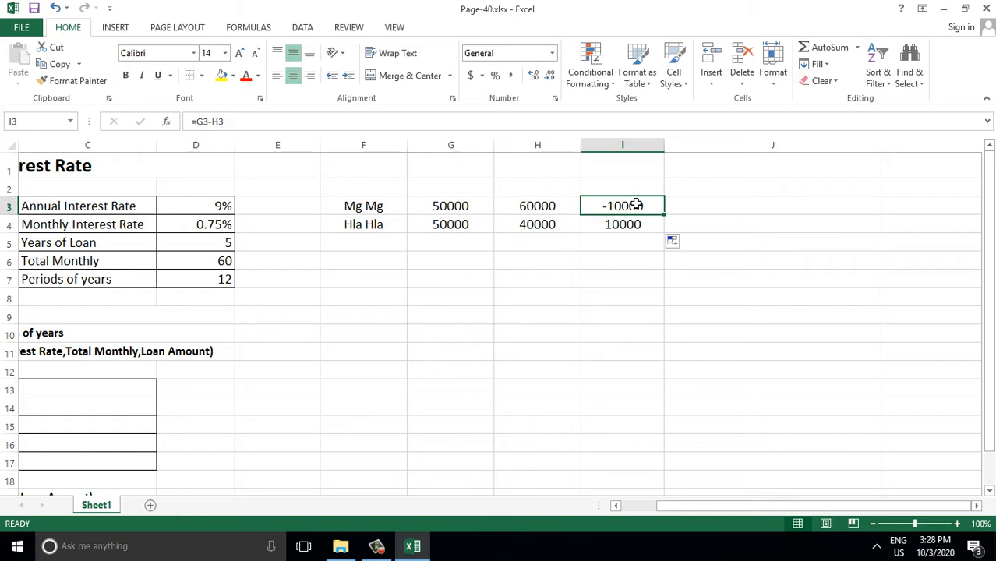
pyautogui.click(610, 207)
pyautogui.click(606, 229)
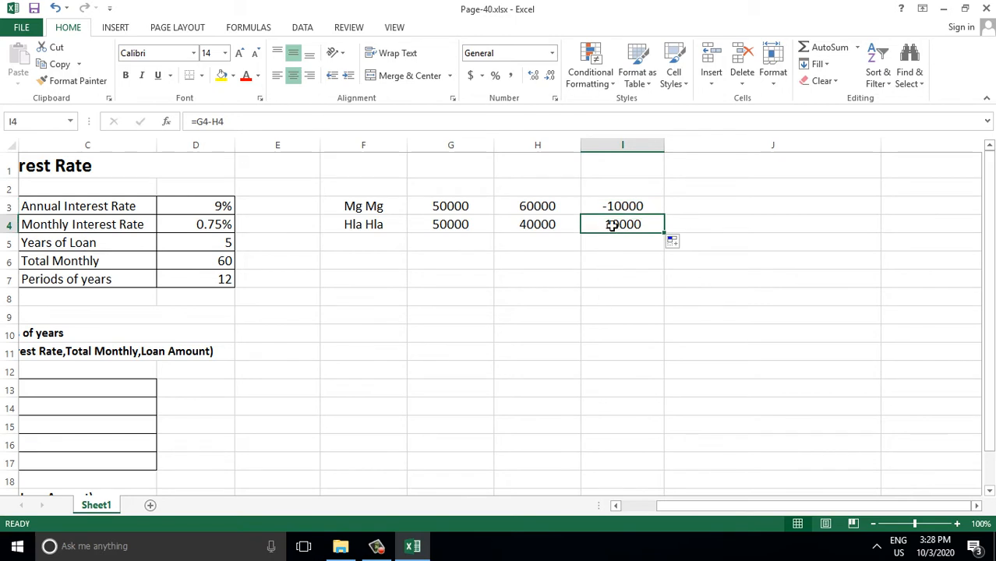
pyautogui.press('ctrl')
pyautogui.click(614, 207)
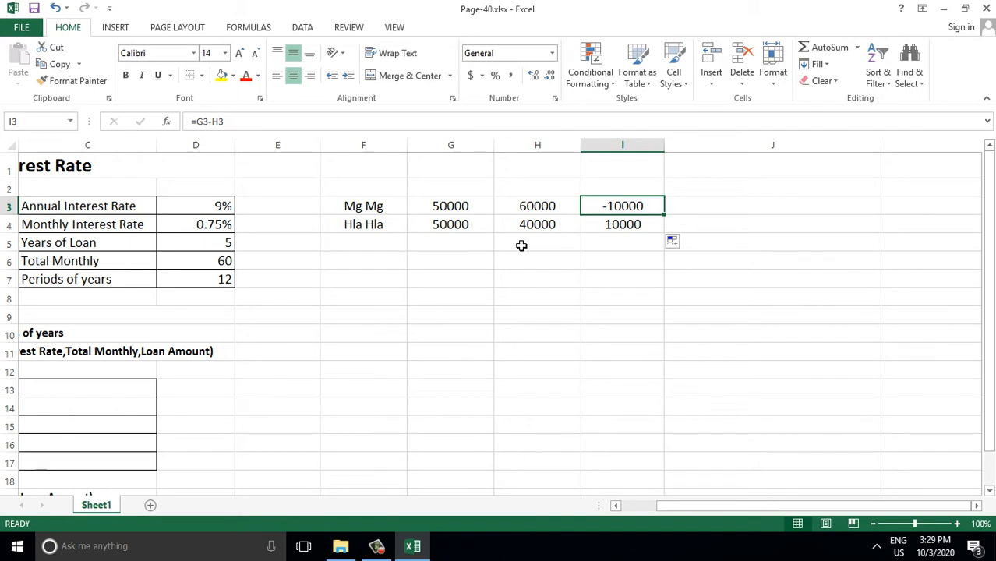
pyautogui.click(594, 224)
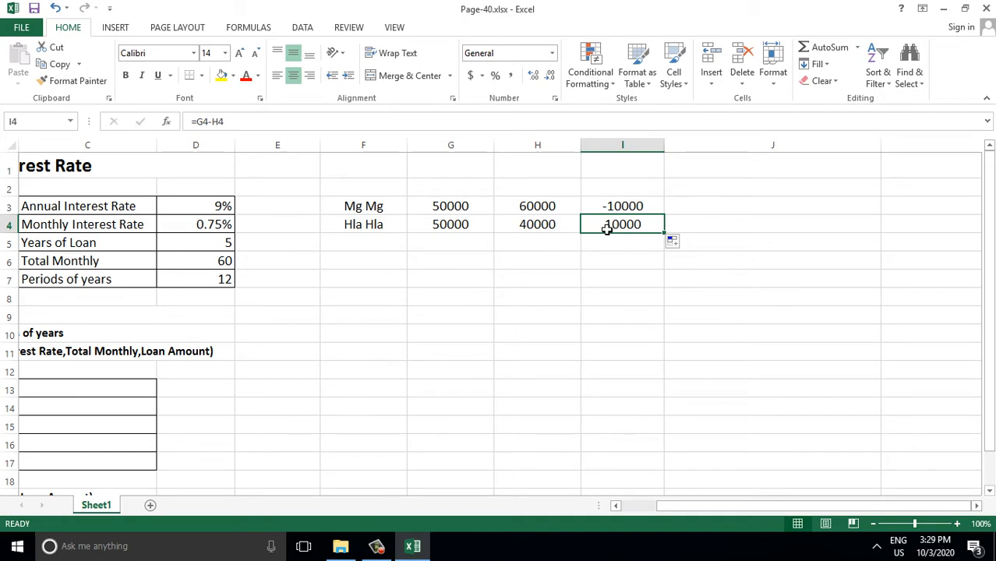
pyautogui.click(623, 206)
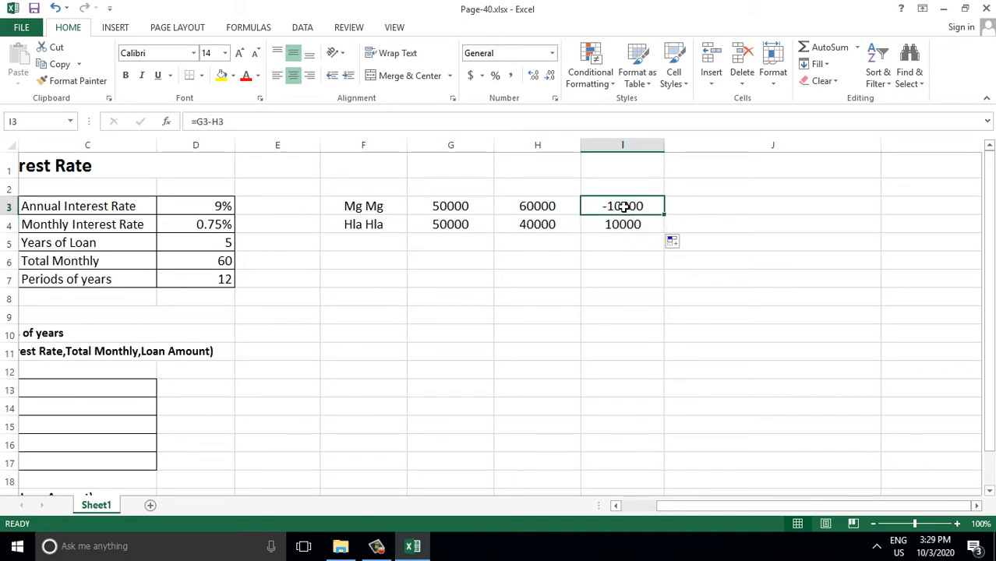
pyautogui.click(622, 224)
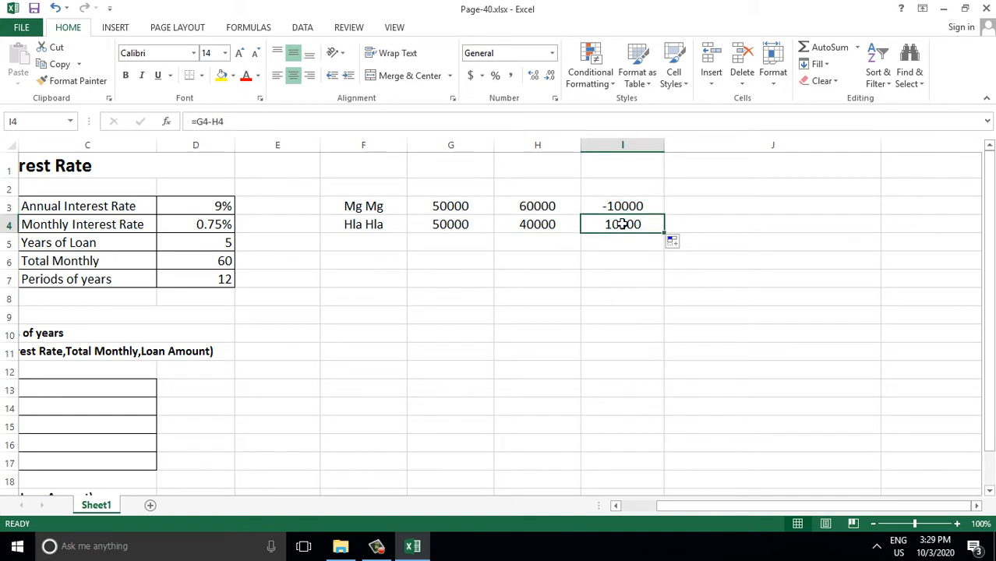
pyautogui.click(623, 210)
pyautogui.click(623, 222)
pyautogui.click(452, 206)
pyautogui.click(510, 208)
pyautogui.click(459, 225)
pyautogui.click(527, 224)
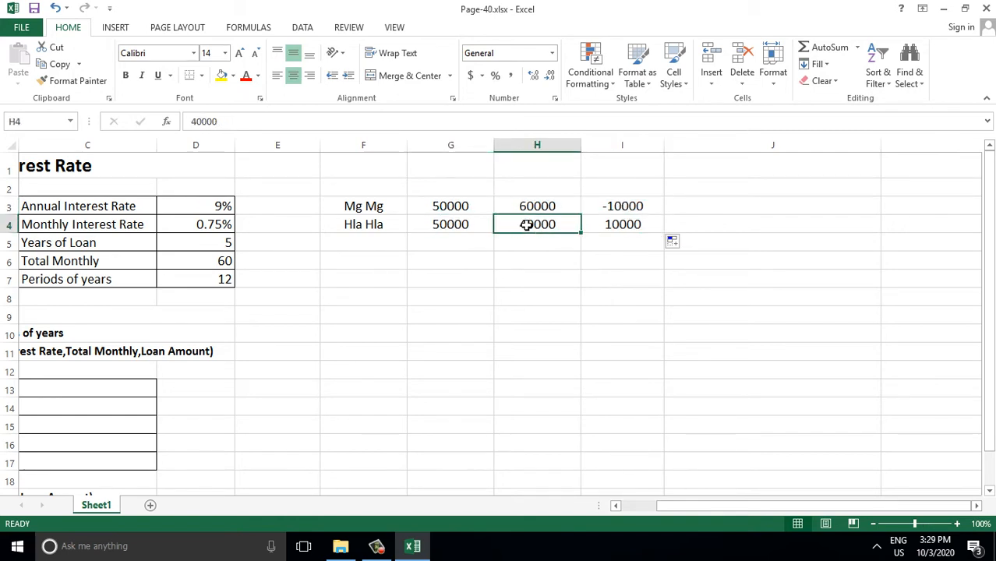
pyautogui.click(594, 223)
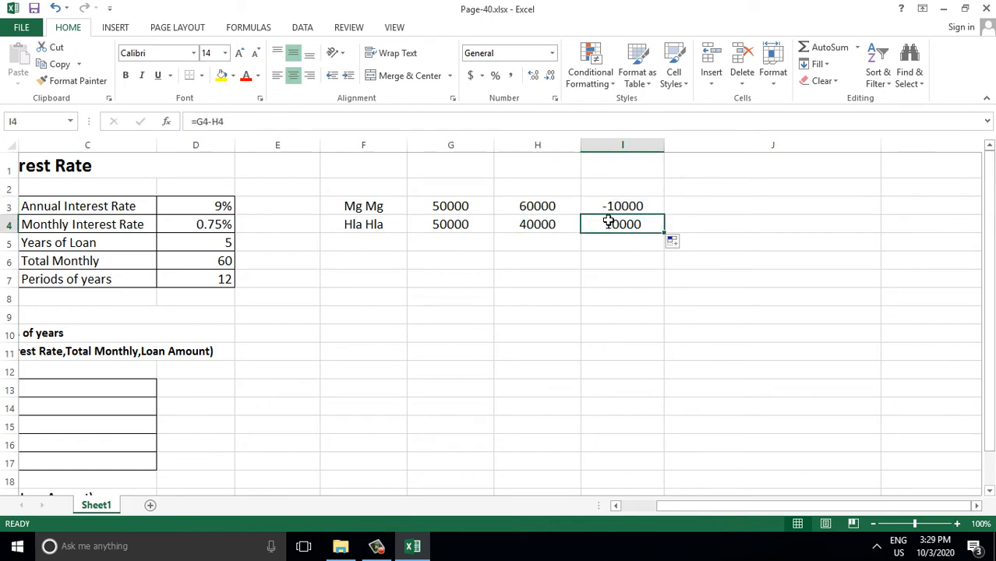
pyautogui.click(612, 206)
pyautogui.click(612, 223)
pyautogui.click(614, 205)
pyautogui.click(610, 223)
pyautogui.click(487, 263)
pyautogui.moveTo(337, 204); pyautogui.dragTo(771, 226)
pyautogui.click(563, 322)
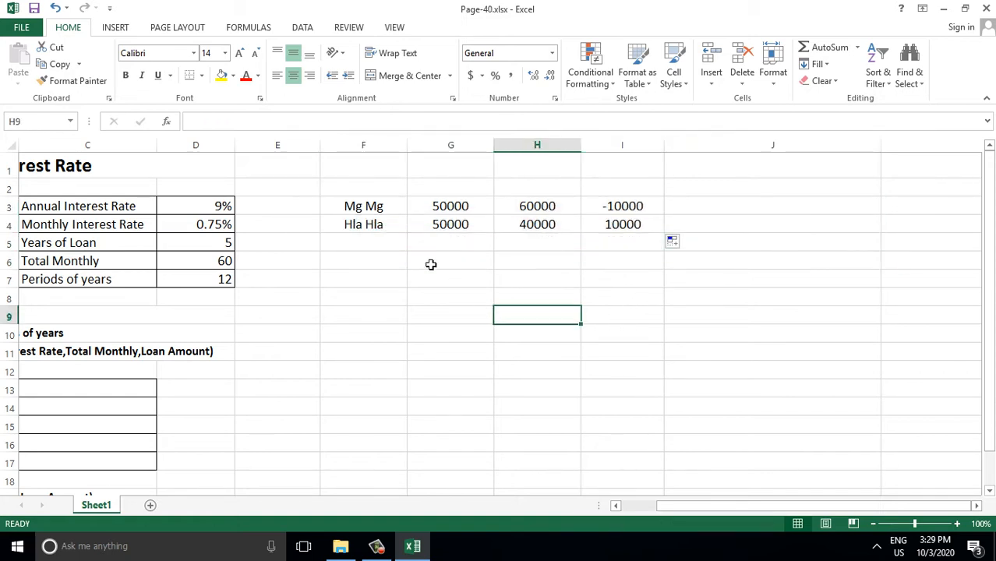
# Clear the side example by deleting the contents of F3:J6.
pyautogui.moveTo(334, 200); pyautogui.dragTo(680, 252)
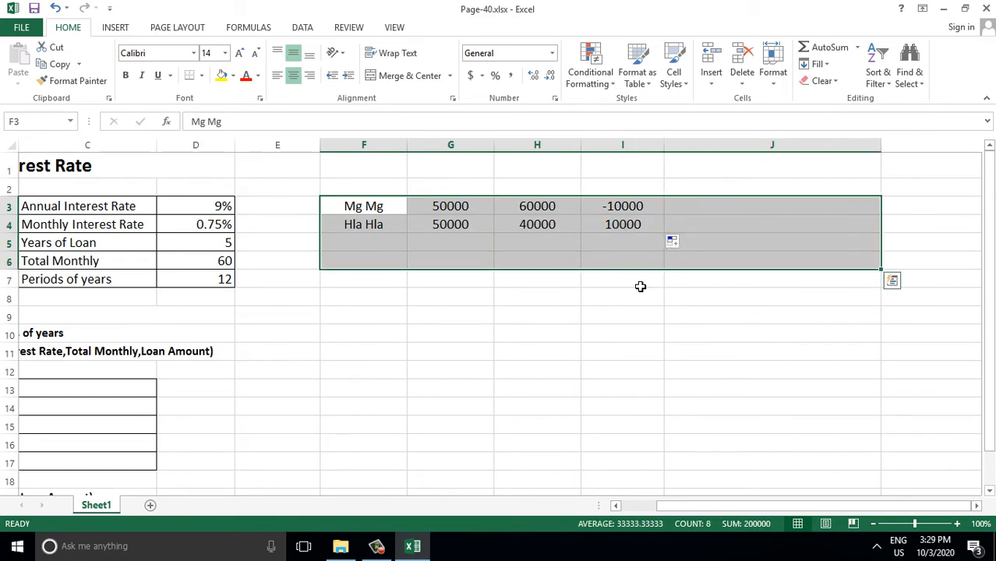
pyautogui.press('Delete')
pyautogui.click(552, 306)
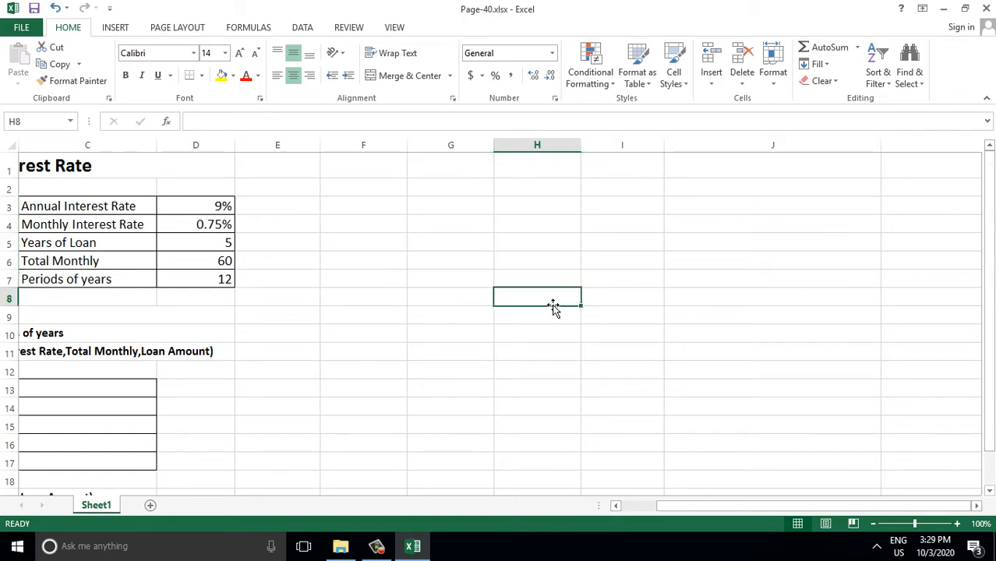
# Negate the loan amount in the monthly payment formula in B6 so it reads =PMT(D4,D6,-B5).
pyautogui.moveTo(744, 505); pyautogui.dragTo(728, 506)
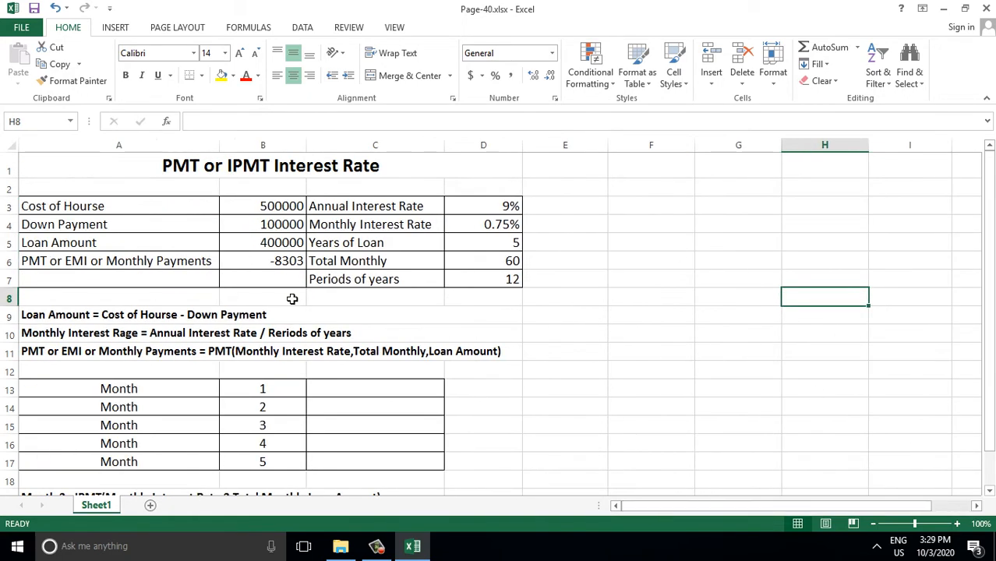
pyautogui.click(266, 267)
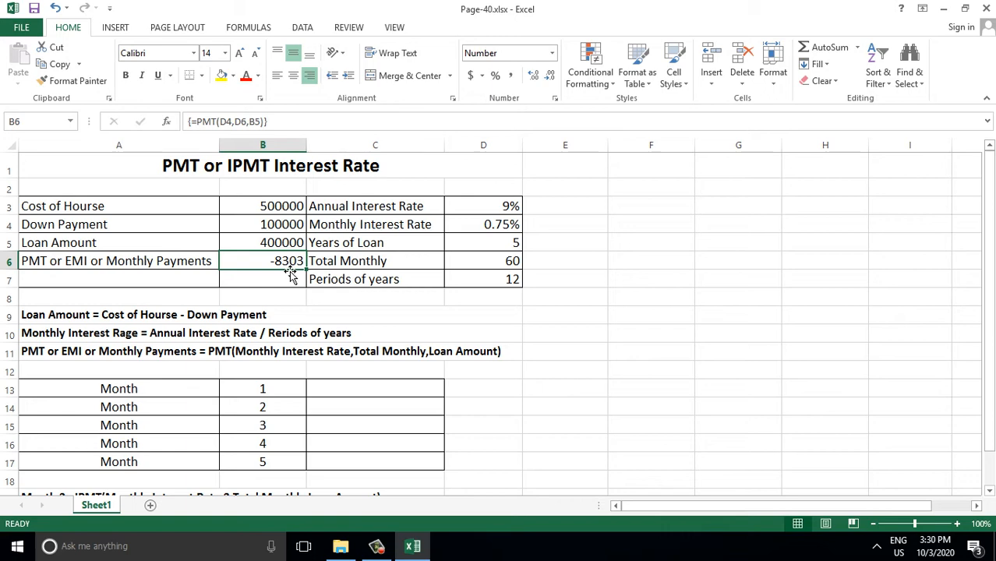
pyautogui.doubleClick(284, 260)
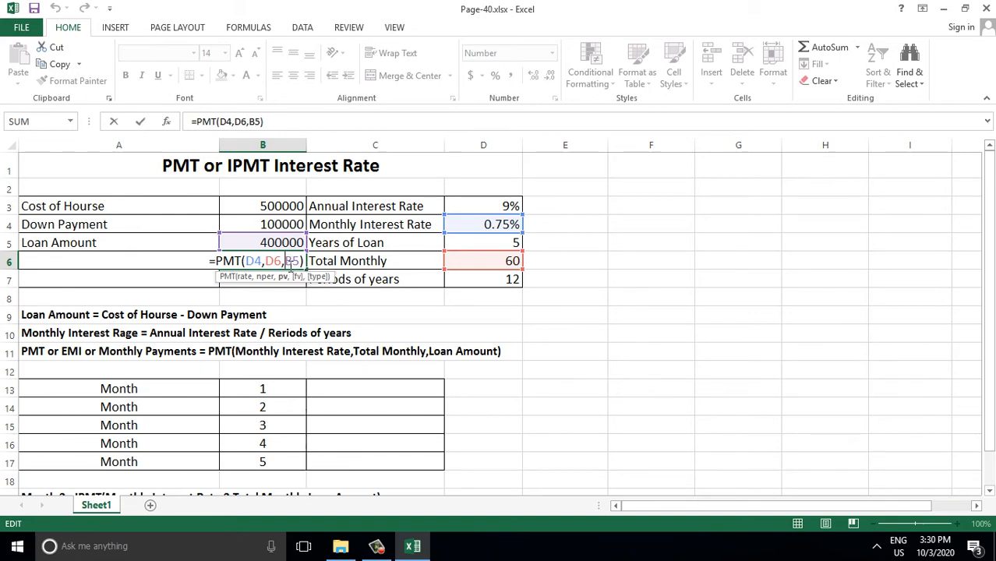
pyautogui.write('-')
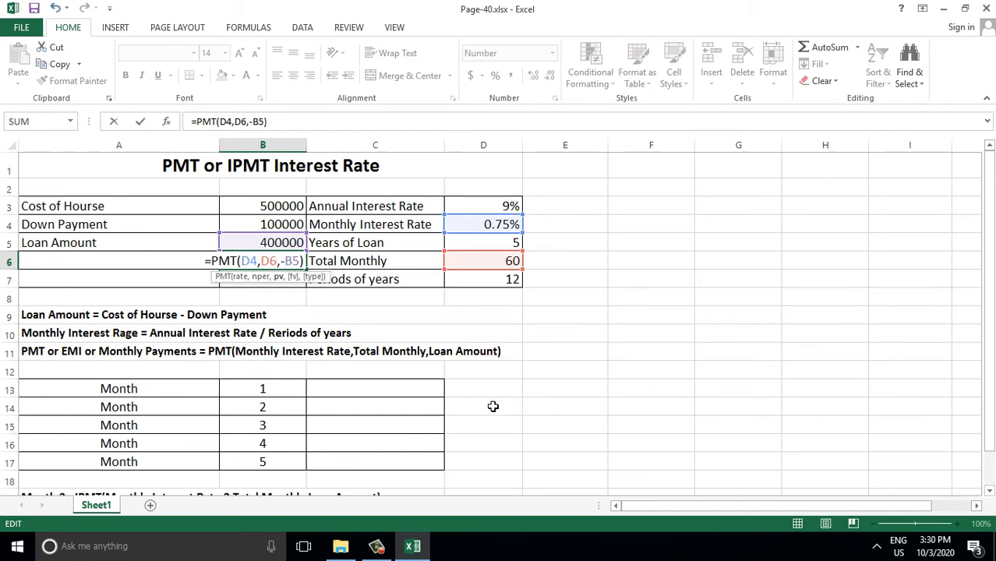
pyautogui.press('Return')
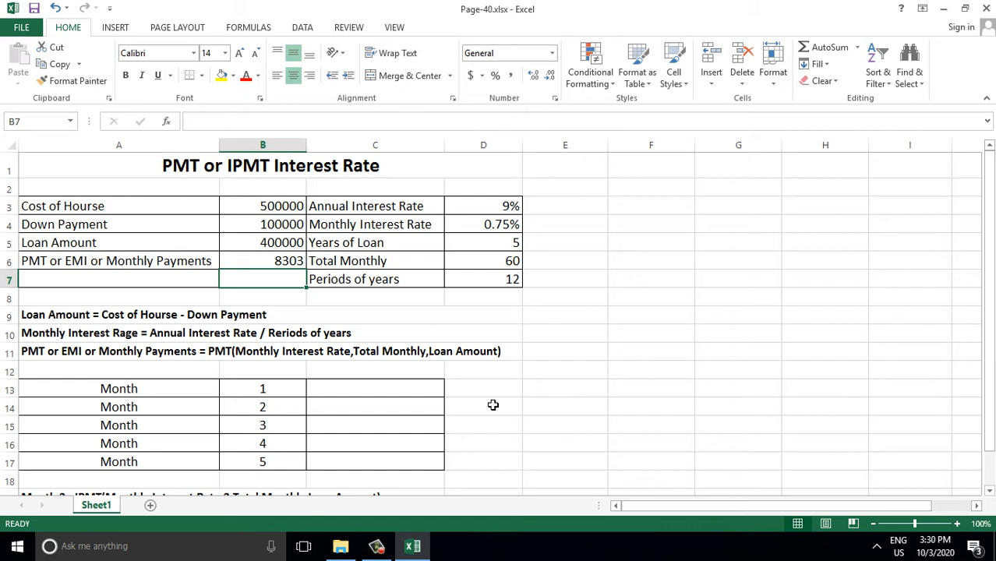
# Delete the Month 2 IPMT note in row 19 and unmerge its cells A19:C19.
pyautogui.click(168, 394)
pyautogui.scroll(-3, 185, 411)
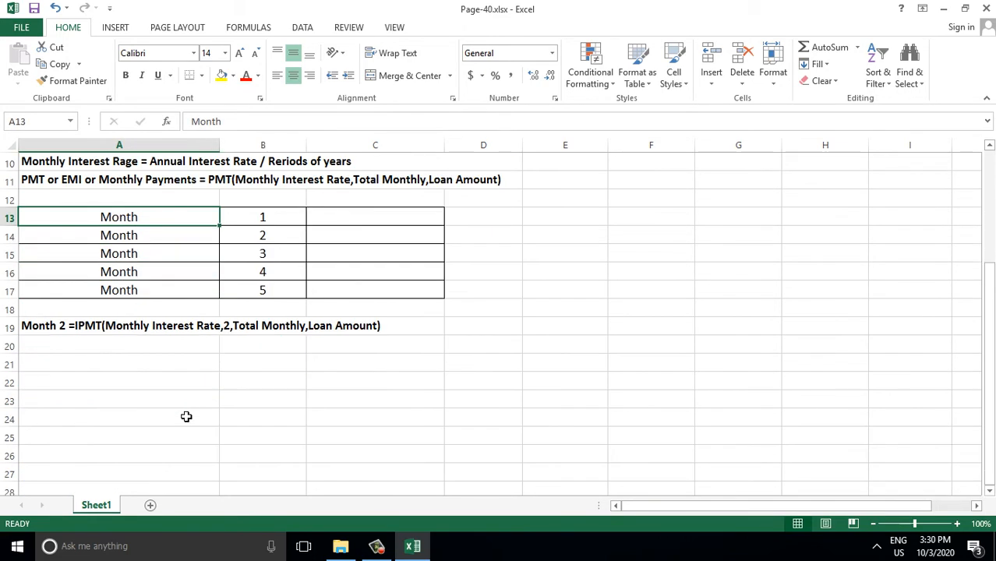
pyautogui.moveTo(68, 329); pyautogui.dragTo(240, 337)
pyautogui.press('Delete')
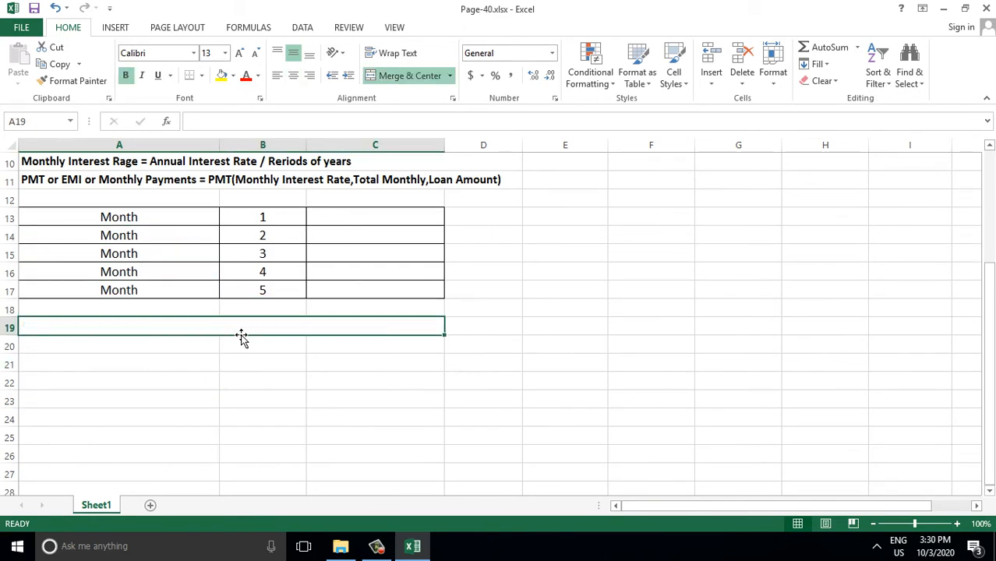
pyautogui.click(179, 335)
pyautogui.click(390, 76)
pyautogui.click(211, 322)
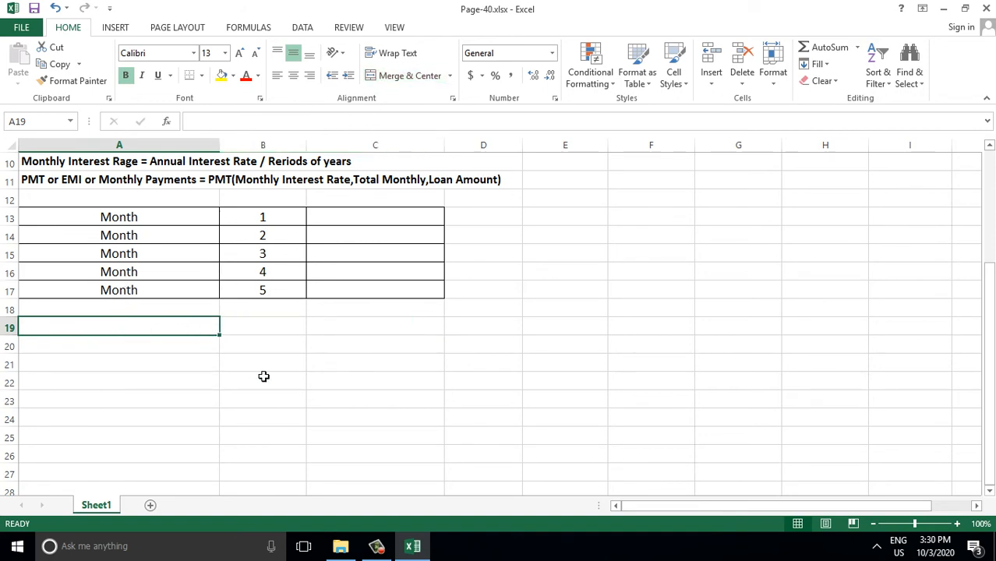
# Examine the Total Monthly entry in D6 and the month rows listed below the loan table.
pyautogui.scroll(3, 263, 376)
pyautogui.click(331, 260)
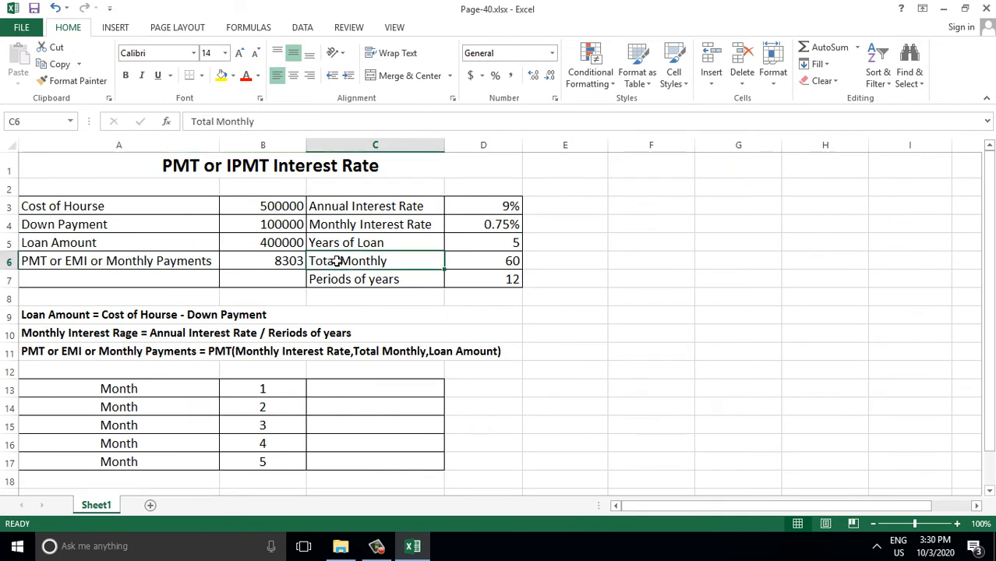
pyautogui.press('ctrl')
pyautogui.press('ctrl')
pyautogui.click(505, 265)
pyautogui.press('ctrl')
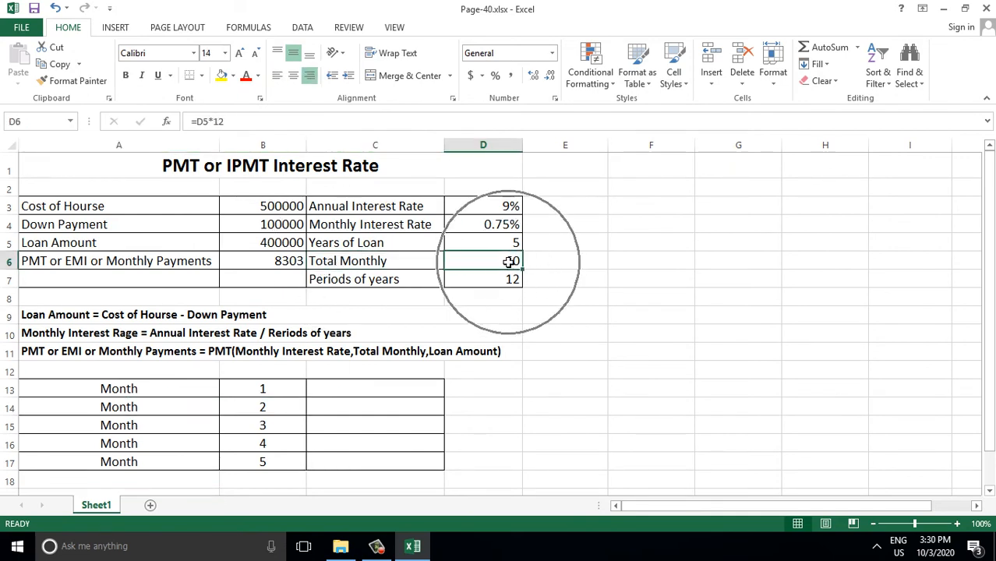
pyautogui.scroll(-1, 209, 409)
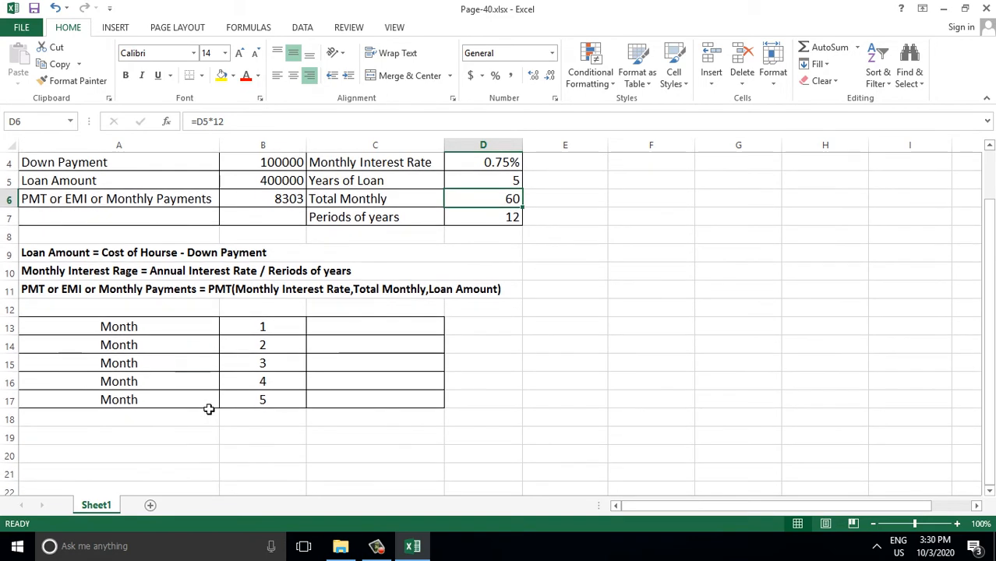
pyautogui.press('ctrl')
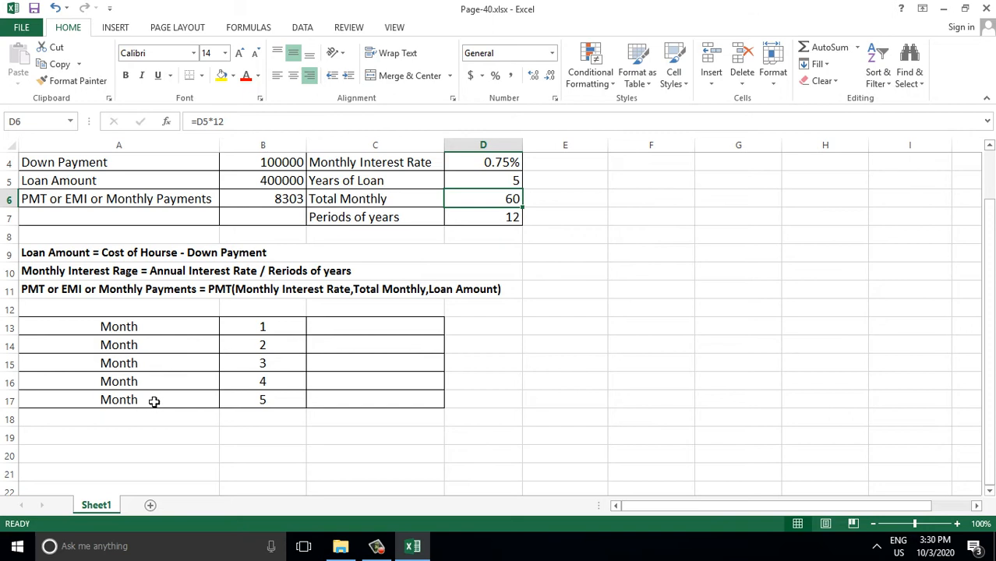
# Extend the month list to row 108, copying Month down column A and filling column B as a number series.
pyautogui.click(156, 404)
pyautogui.moveTo(219, 408); pyautogui.dragTo(231, 388)
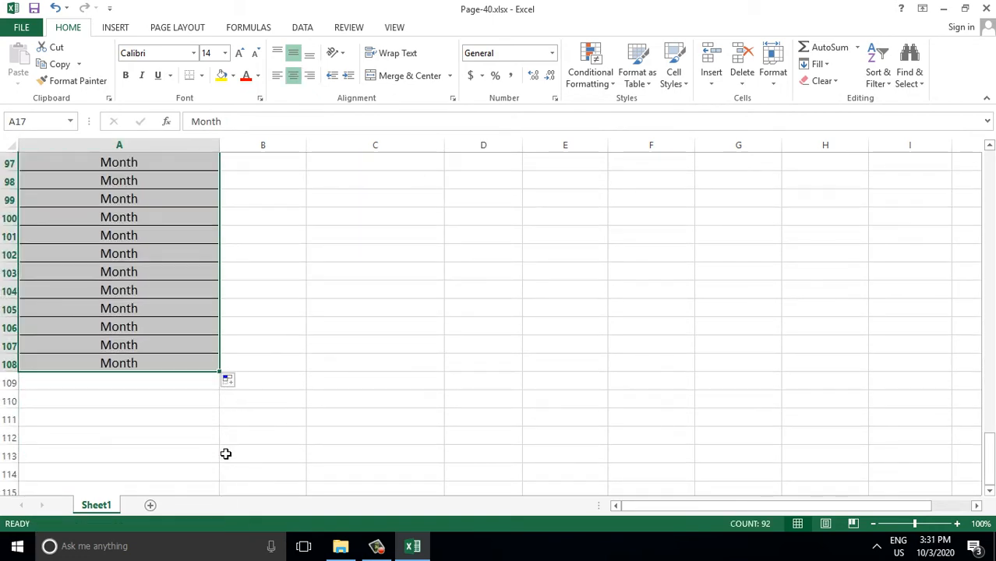
pyautogui.scroll(17, 225, 453)
pyautogui.scroll(15, 227, 454)
pyautogui.click(262, 400)
pyautogui.moveTo(306, 409); pyautogui.dragTo(276, 463)
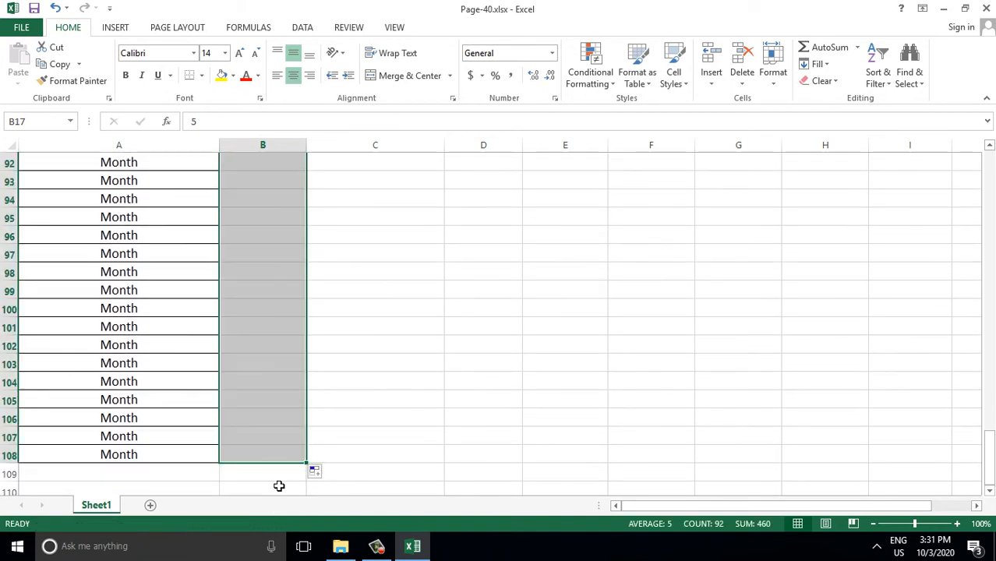
pyautogui.click(317, 472)
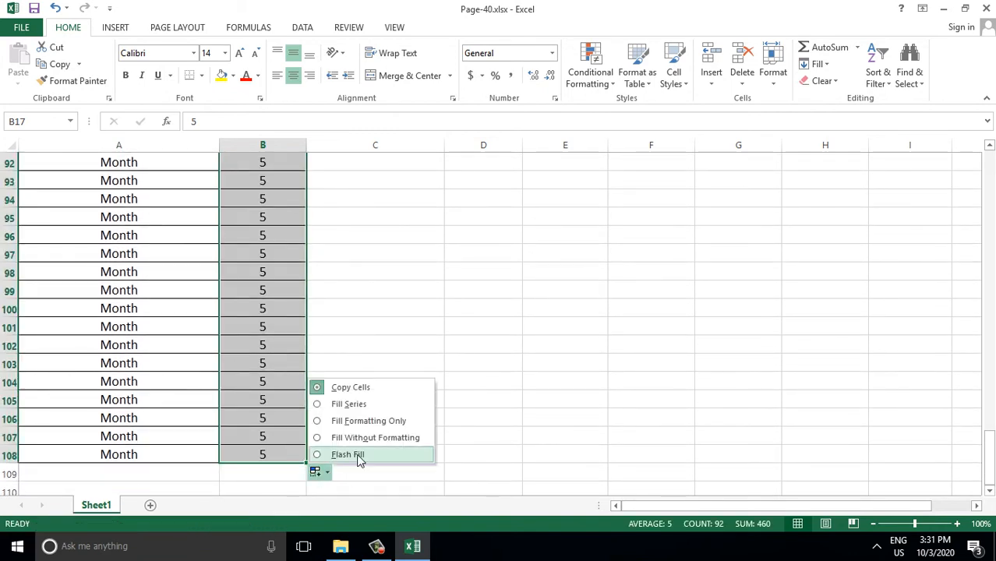
pyautogui.click(343, 404)
# Clear all contents and formatting from the surplus month rows in A75:C108.
pyautogui.scroll(-3, 354, 428)
pyautogui.scroll(-12, 353, 440)
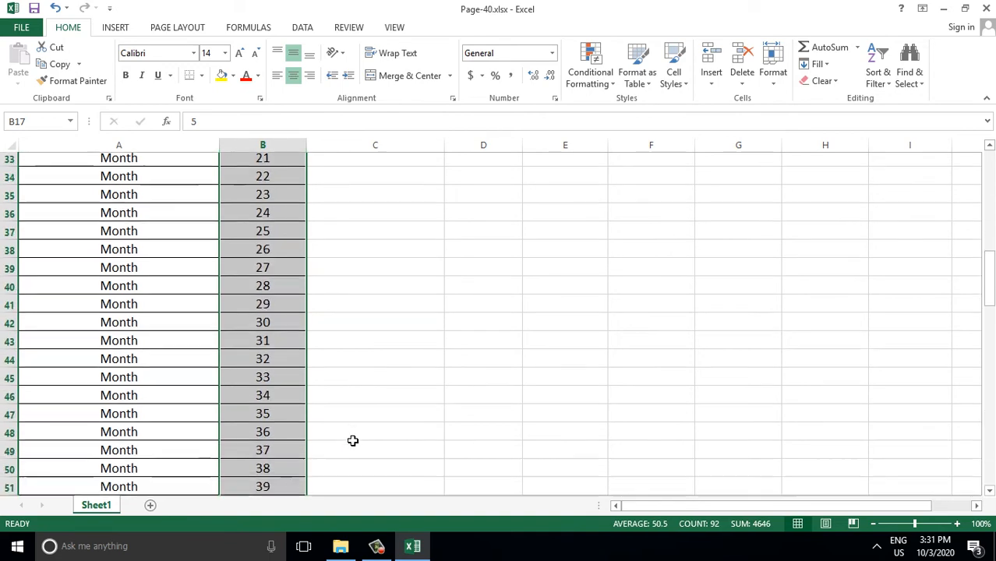
pyautogui.scroll(-4, 353, 440)
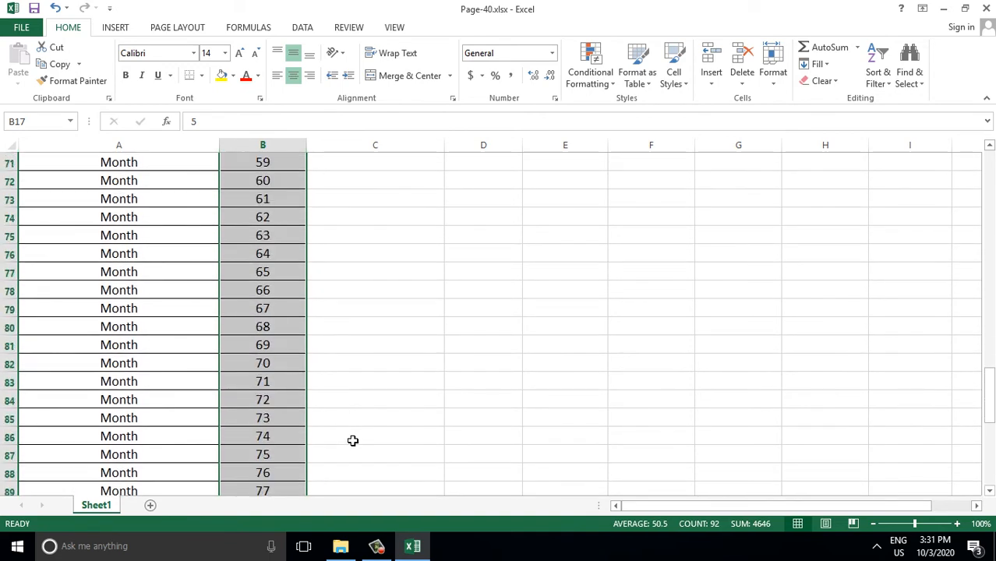
pyautogui.moveTo(118, 180); pyautogui.dragTo(367, 453)
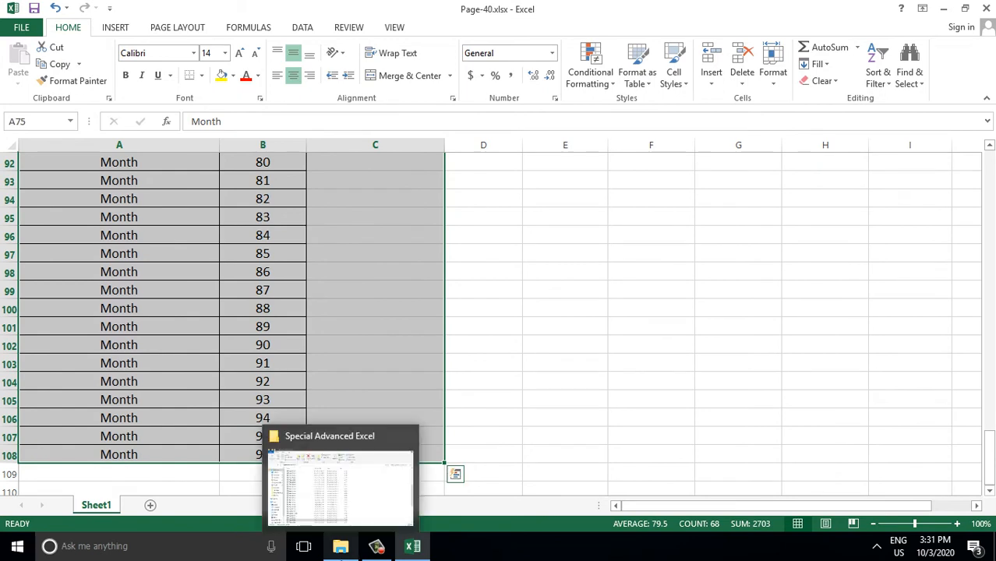
pyautogui.press('Delete')
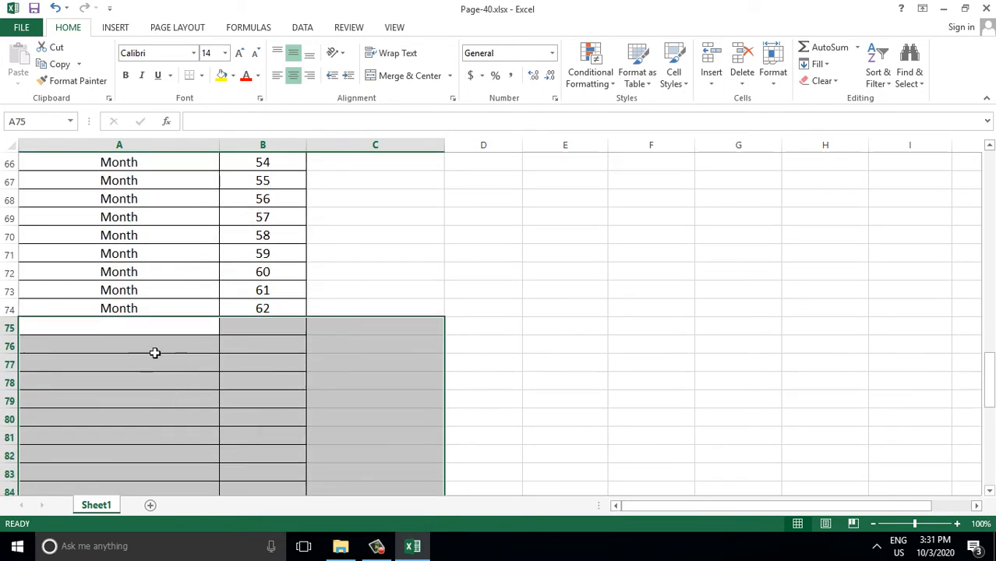
pyautogui.click(55, 8)
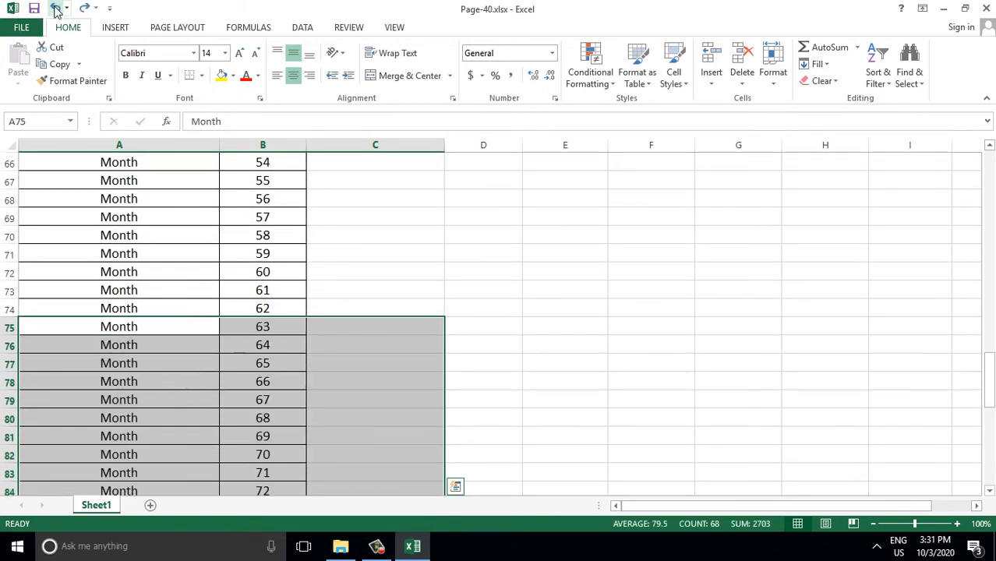
pyautogui.click(827, 81)
pyautogui.click(835, 98)
pyautogui.click(478, 361)
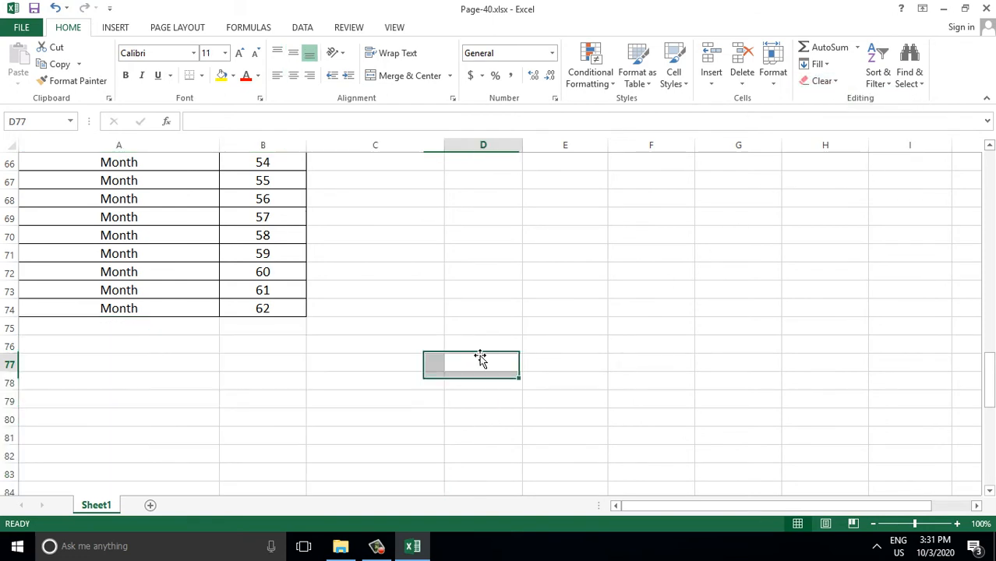
# Extend the month list by one row, filling A74:B74 down to row 75.
pyautogui.scroll(1, 366, 480)
pyautogui.click(251, 364)
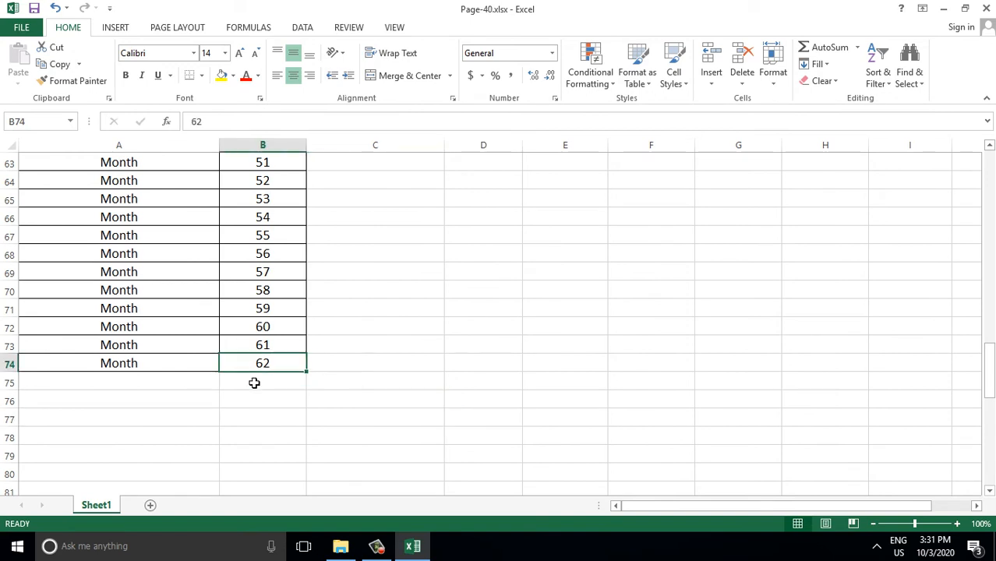
pyautogui.moveTo(129, 358); pyautogui.dragTo(263, 363)
pyautogui.moveTo(306, 371); pyautogui.dragTo(308, 390)
pyautogui.click(265, 381)
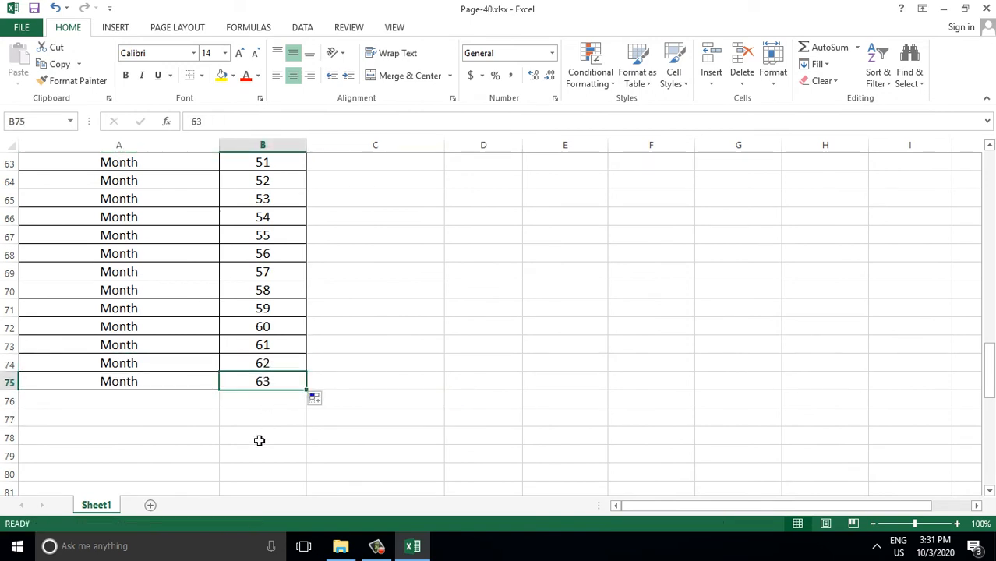
# Fill the blank bordered cell C17 down column C to row 75 alongside the month list.
pyautogui.scroll(18, 258, 442)
pyautogui.click(375, 344)
pyautogui.moveTo(444, 354); pyautogui.dragTo(416, 462)
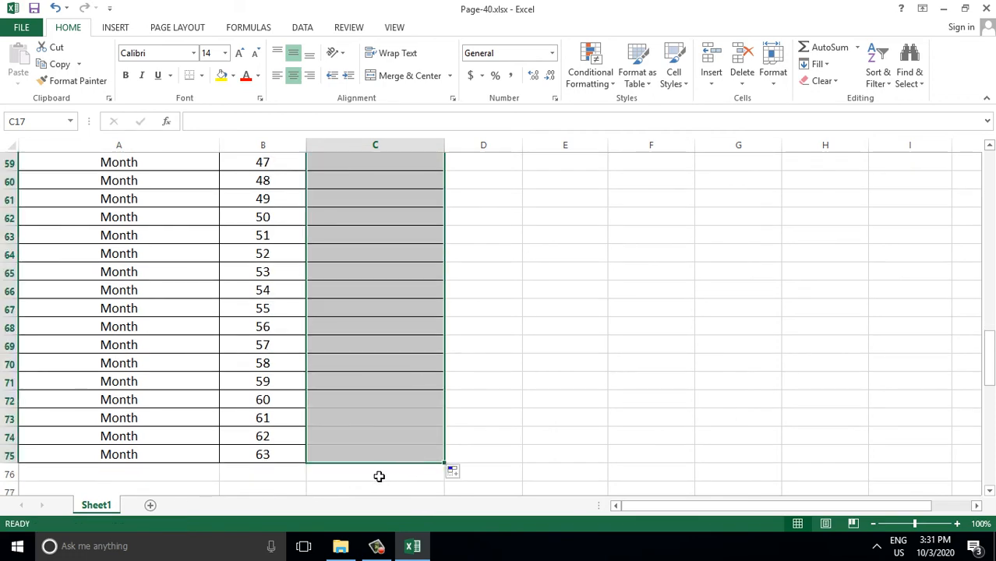
pyautogui.scroll(19, 378, 476)
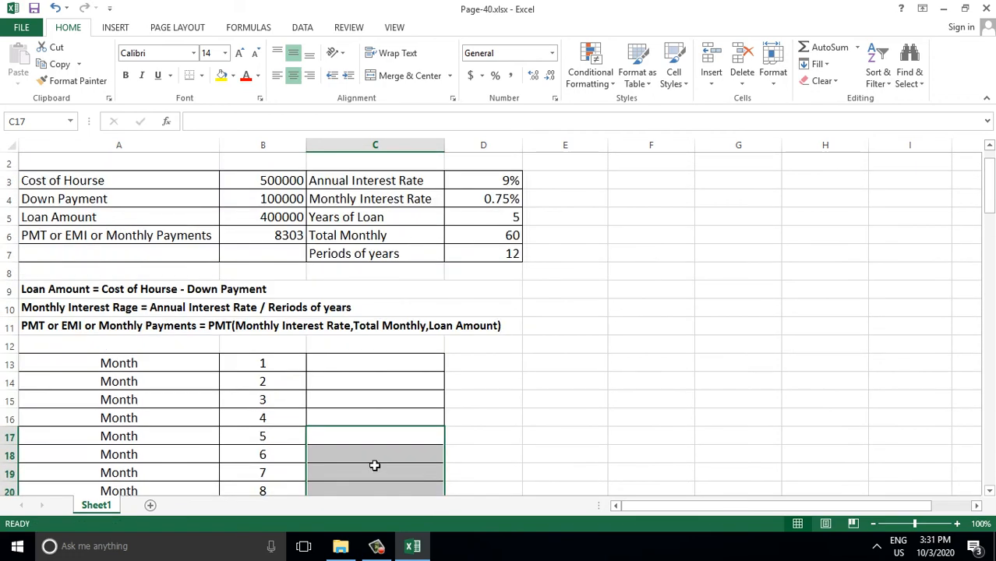
# Start an IPMT formula in C13 with the monthly interest rate as the absolute reference $D$4.
pyautogui.click(245, 363)
pyautogui.click(343, 366)
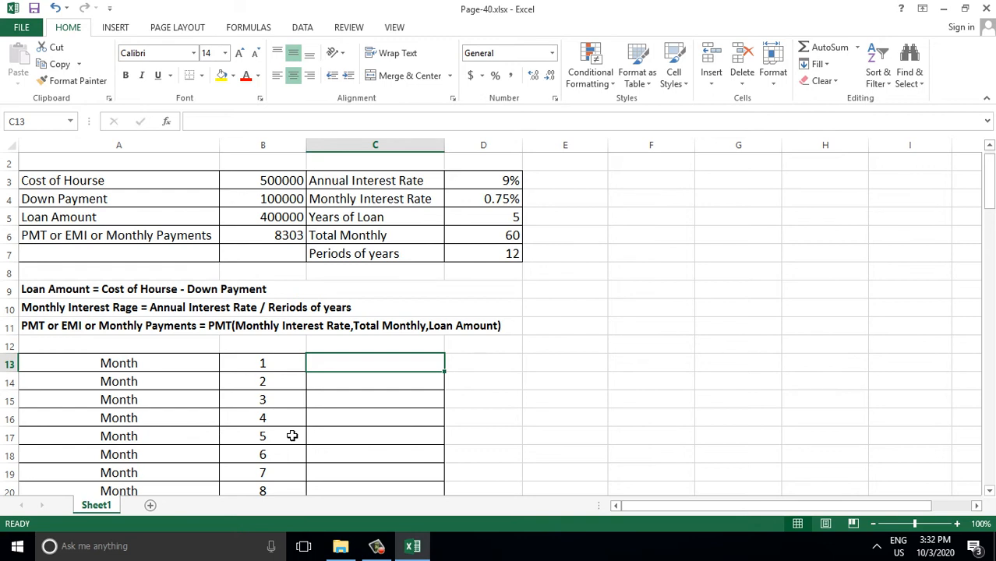
pyautogui.write('=i')
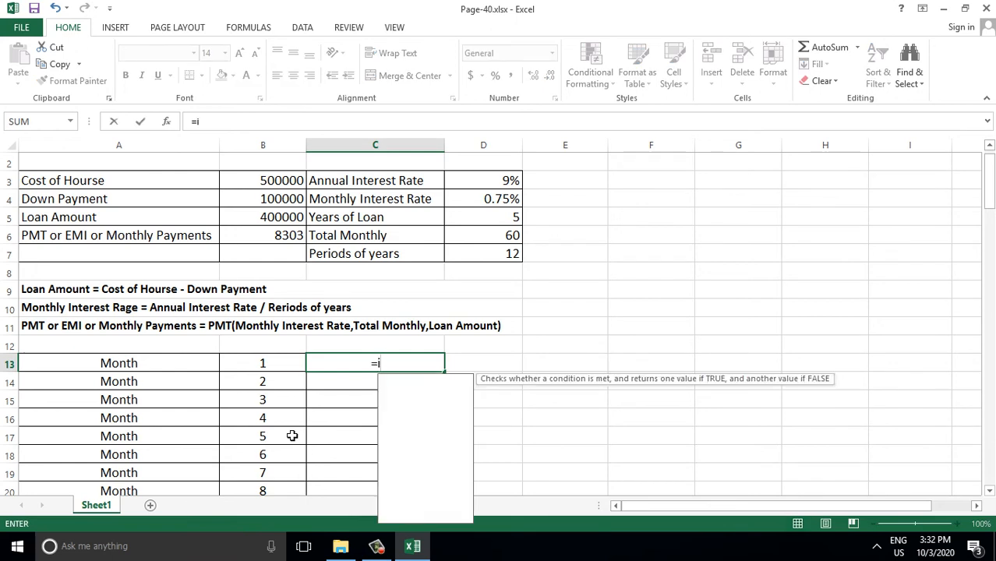
pyautogui.write('pmt')
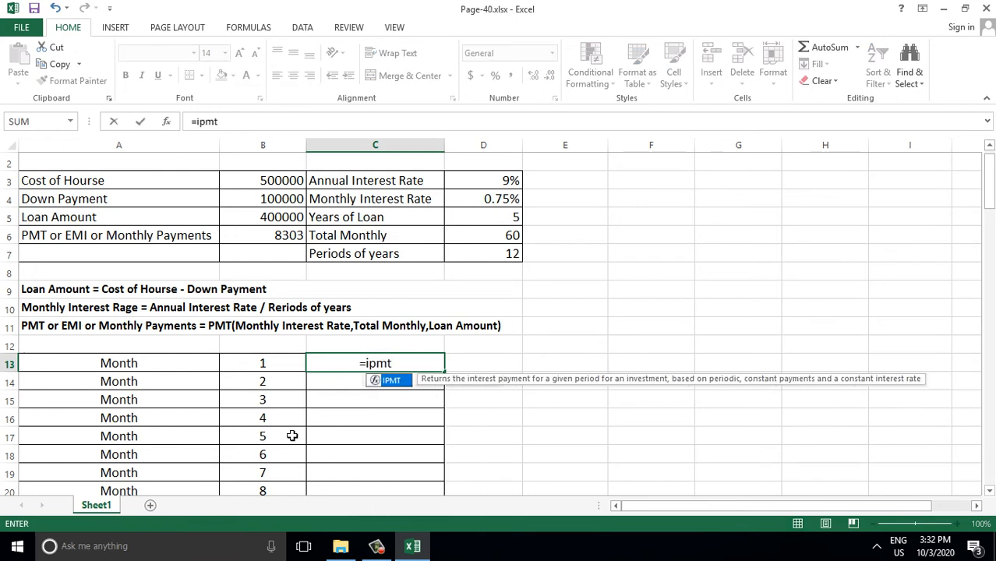
pyautogui.write('(')
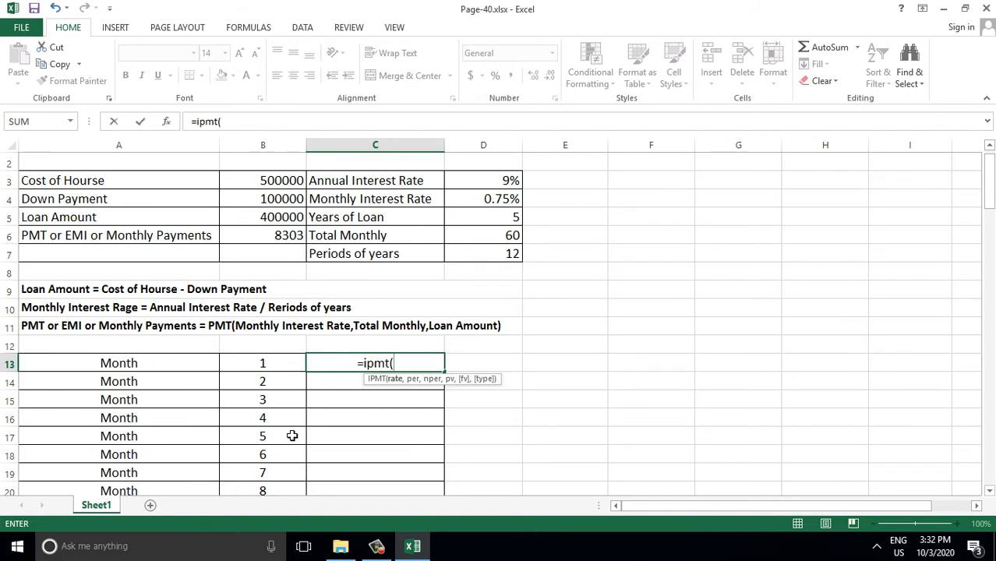
pyautogui.scroll(1, 294, 440)
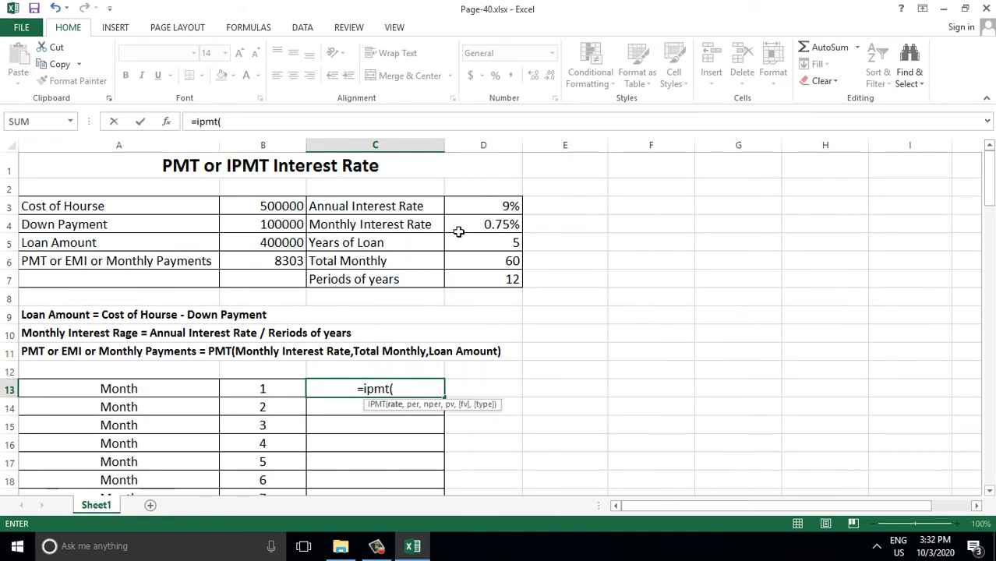
pyautogui.click(504, 224)
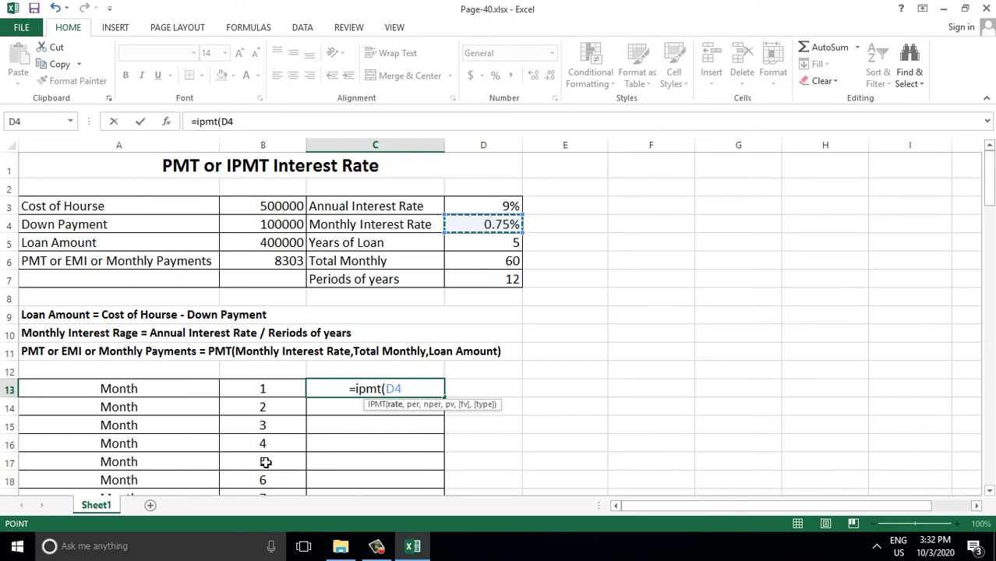
pyautogui.press('F4')
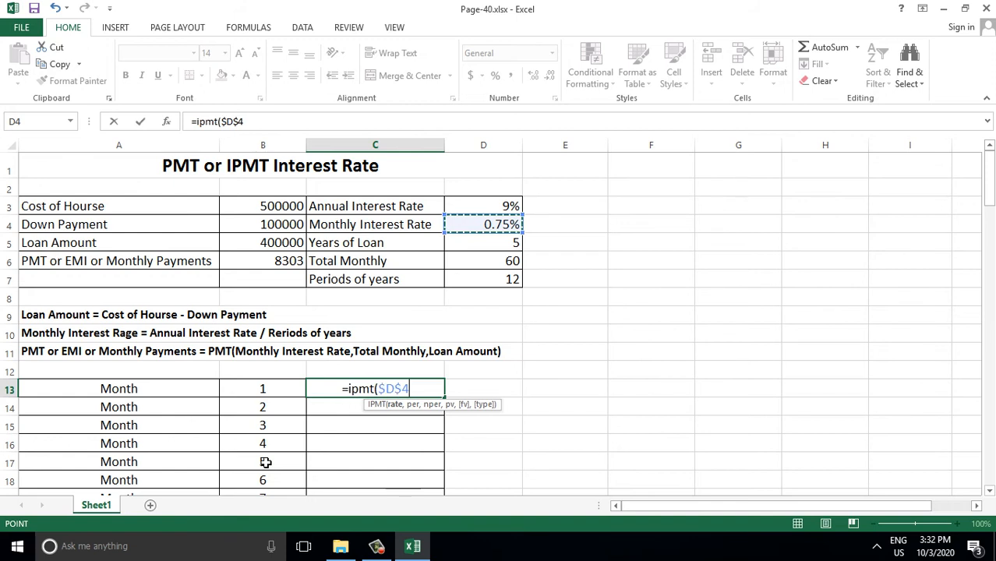
pyautogui.write(',')
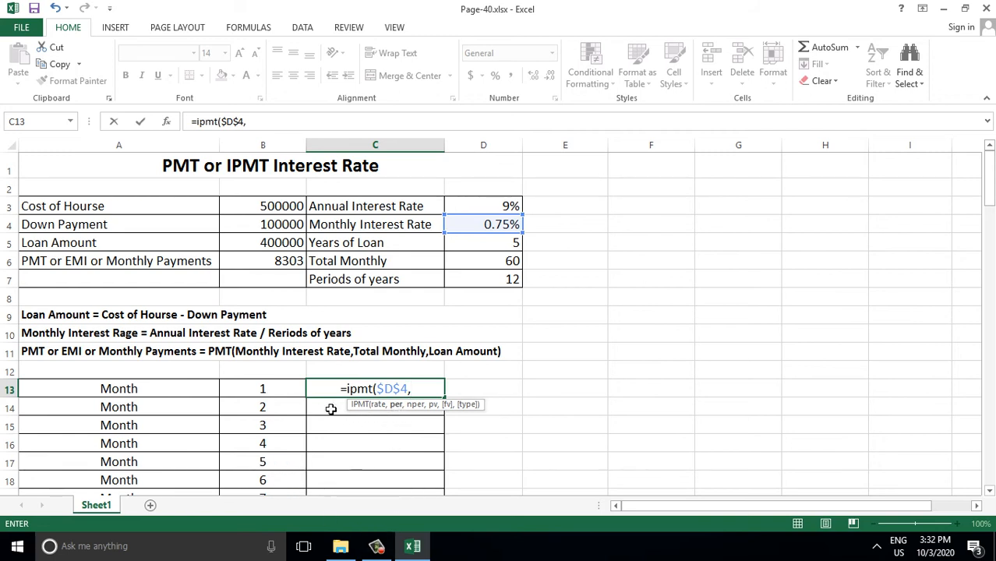
# Complete the C13 formula with period B13, total months $D$6 and negated loan amount -B5, entering it as an array formula.
pyautogui.click(267, 388)
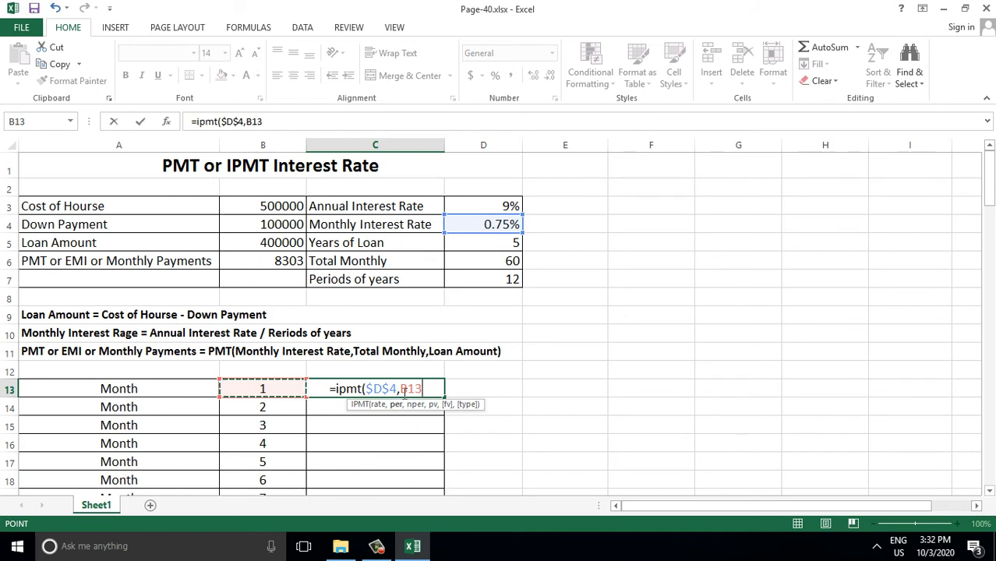
pyautogui.write(',')
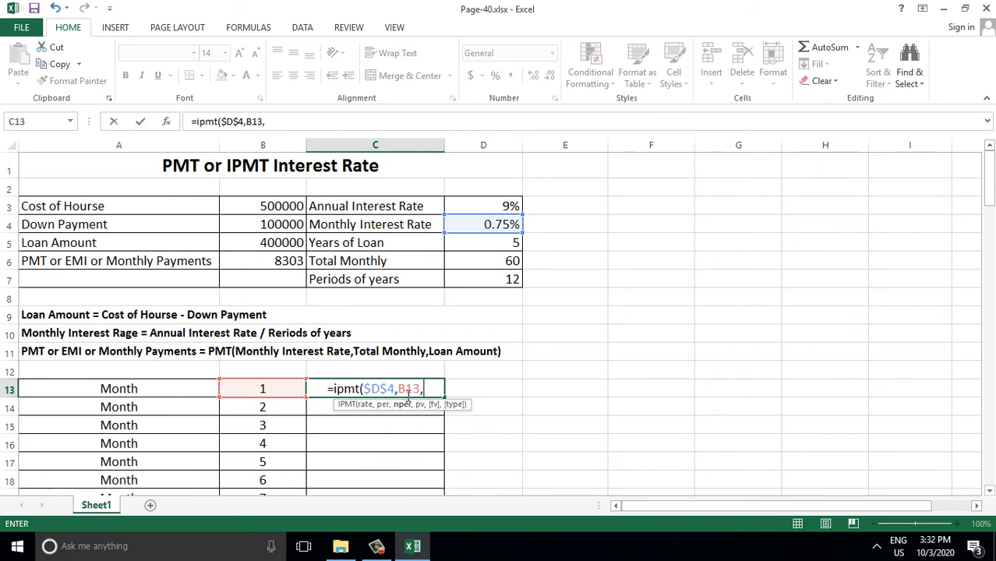
pyautogui.click(485, 260)
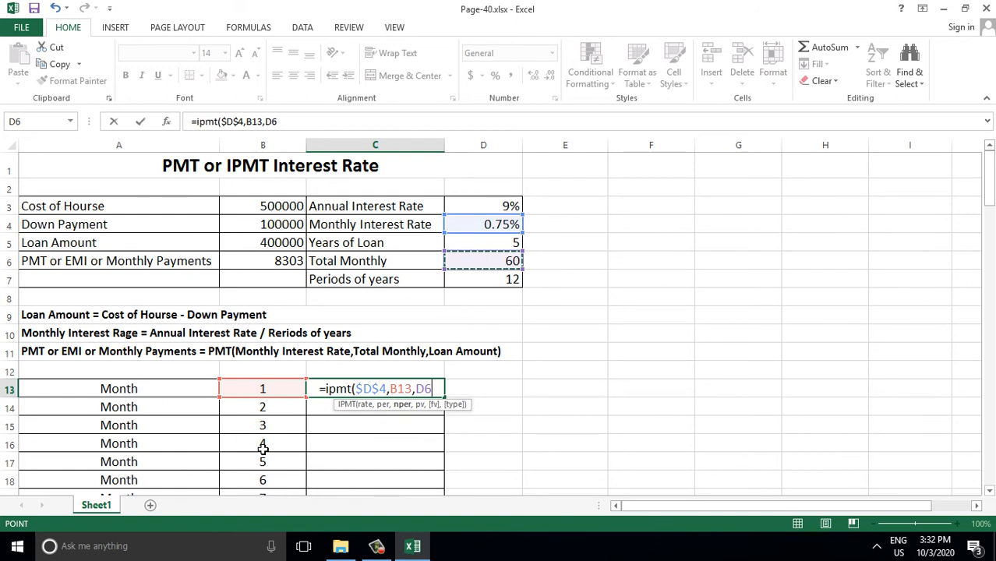
pyautogui.press('F4')
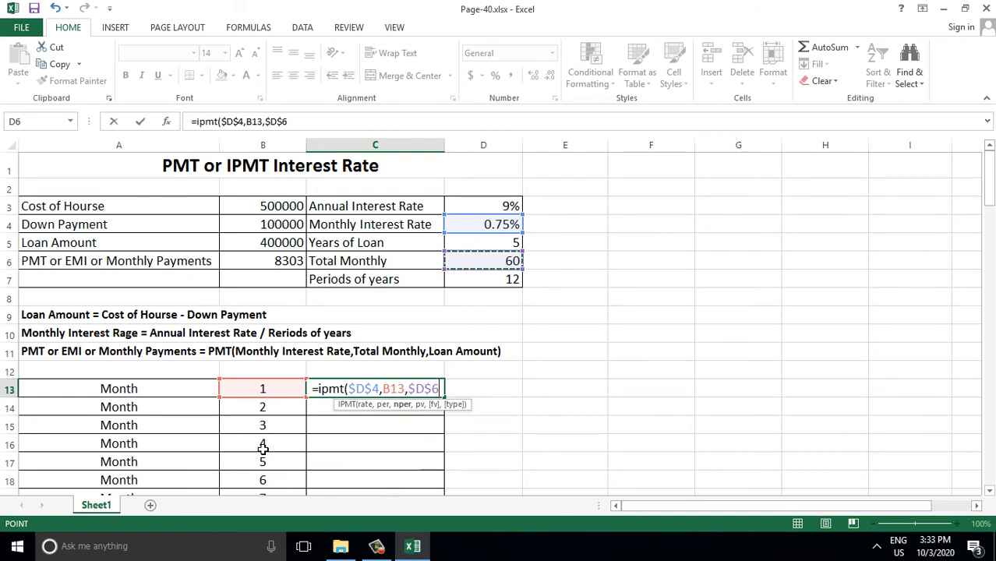
pyautogui.write(',')
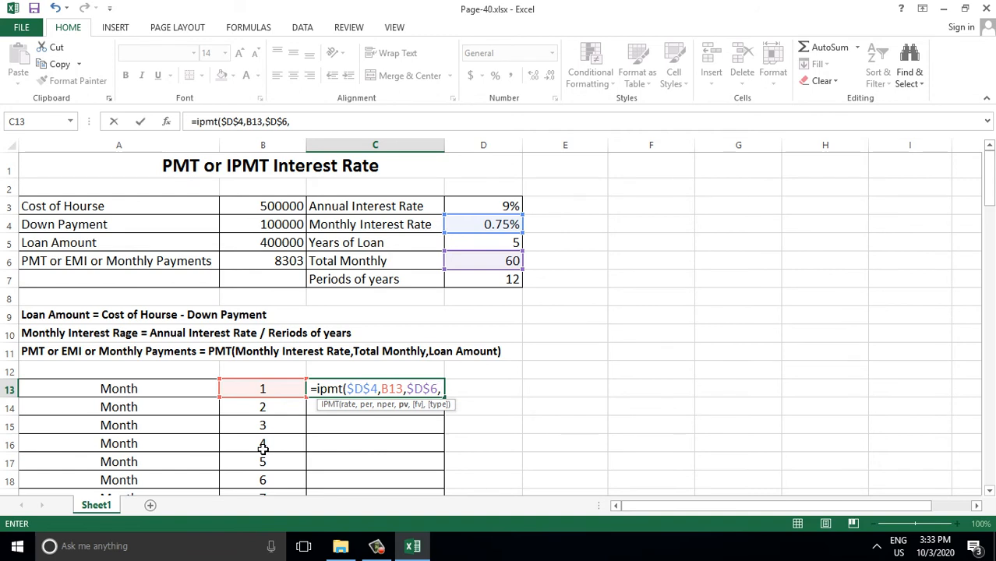
pyautogui.write('-')
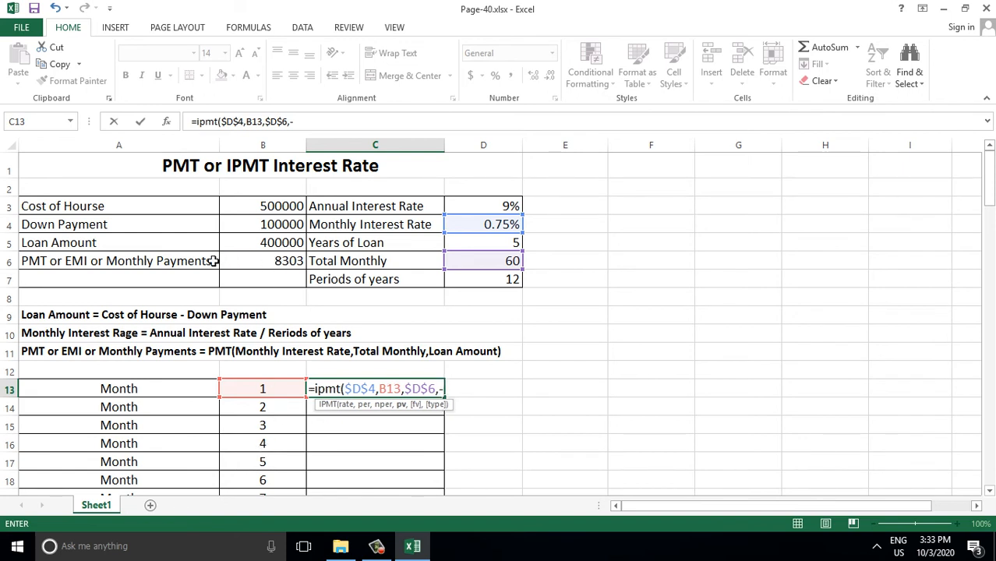
pyautogui.click(270, 243)
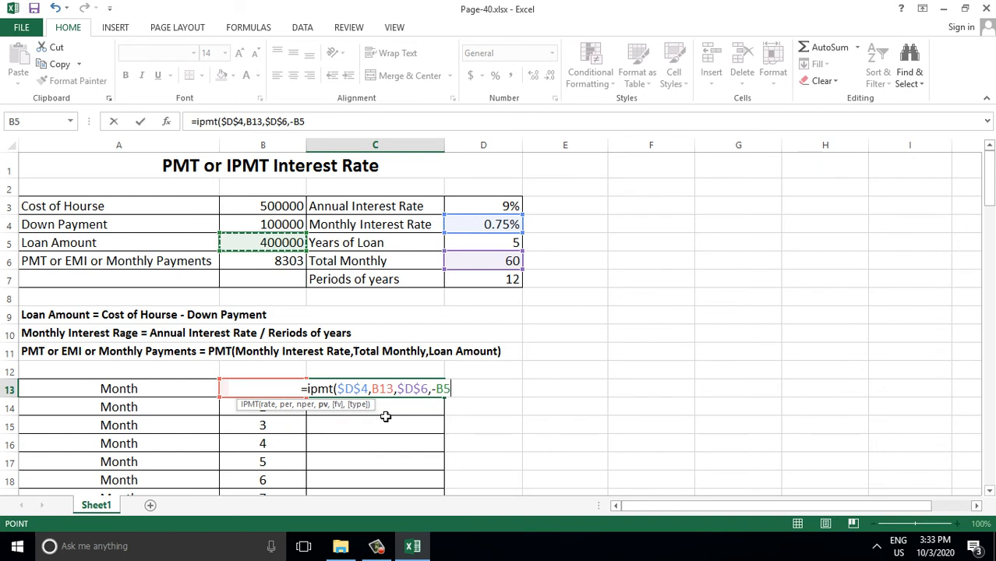
pyautogui.write(')')
pyautogui.hotkey('ctrl', 'shift', 'Return')
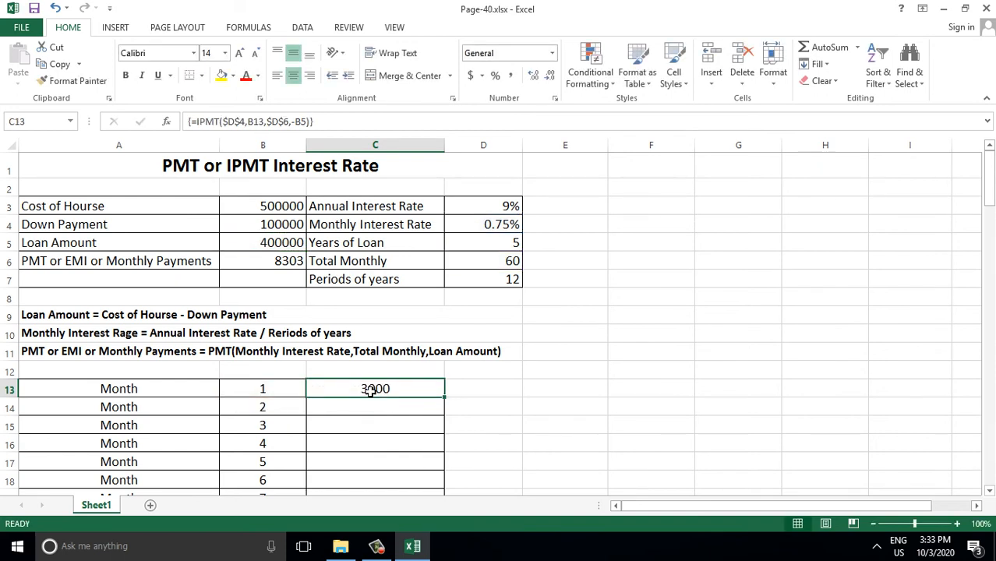
# Remove the minus sign before B5 in C13 so the formula reads =IPMT($D$4,B13,$D$6,B5).
pyautogui.doubleClick(383, 387)
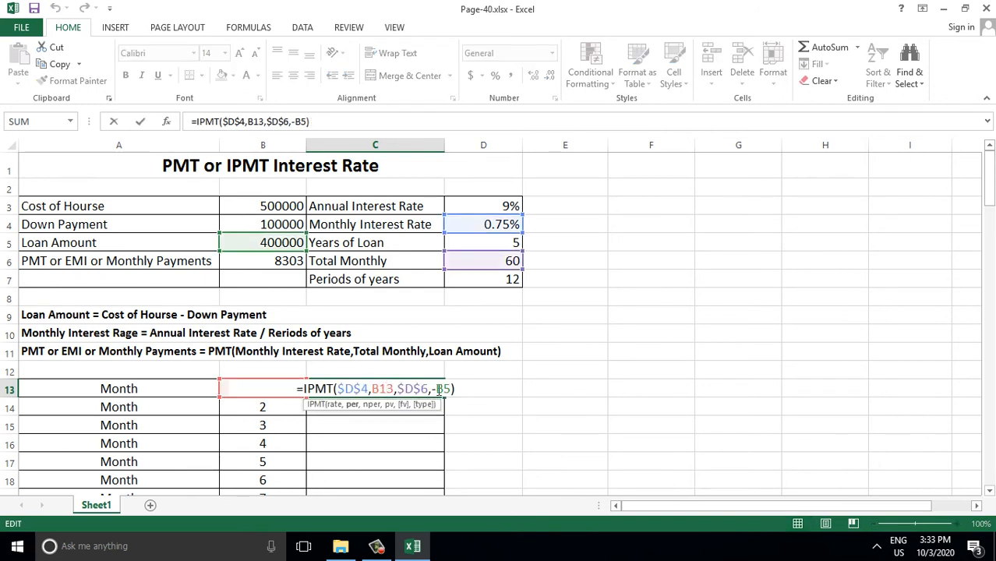
pyautogui.click(436, 388)
pyautogui.press('BackSpace')
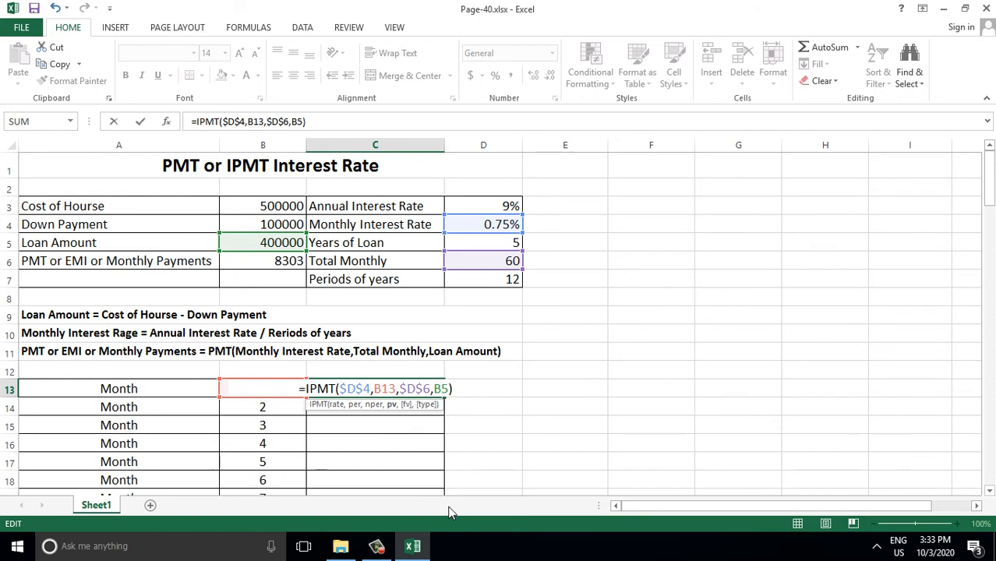
pyautogui.press('Return')
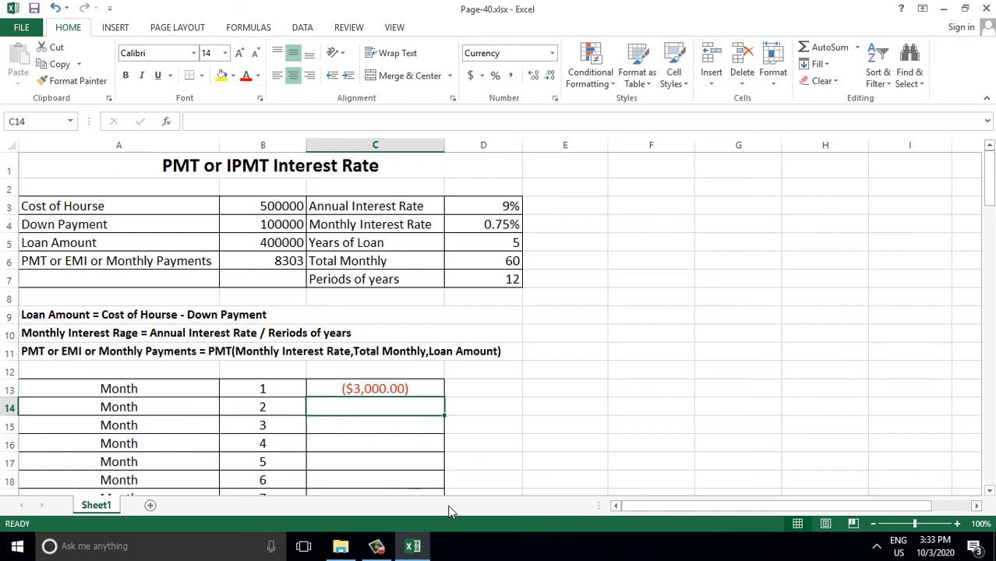
# Try the C13 IPMT formula with the loan amount negated as -B5, and remove the minus sign again.
pyautogui.click(363, 389)
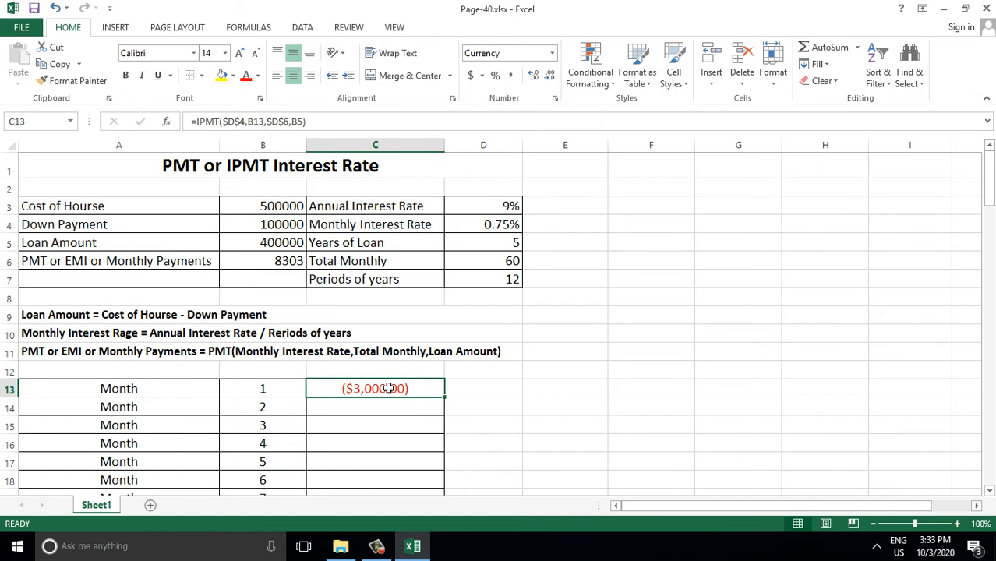
pyautogui.doubleClick(388, 388)
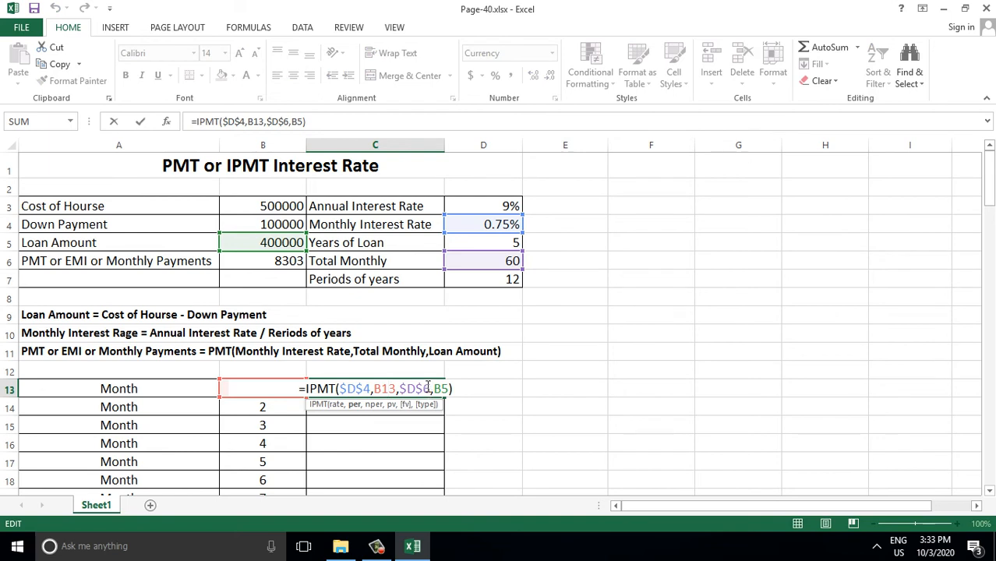
pyautogui.click(431, 388)
pyautogui.write('-')
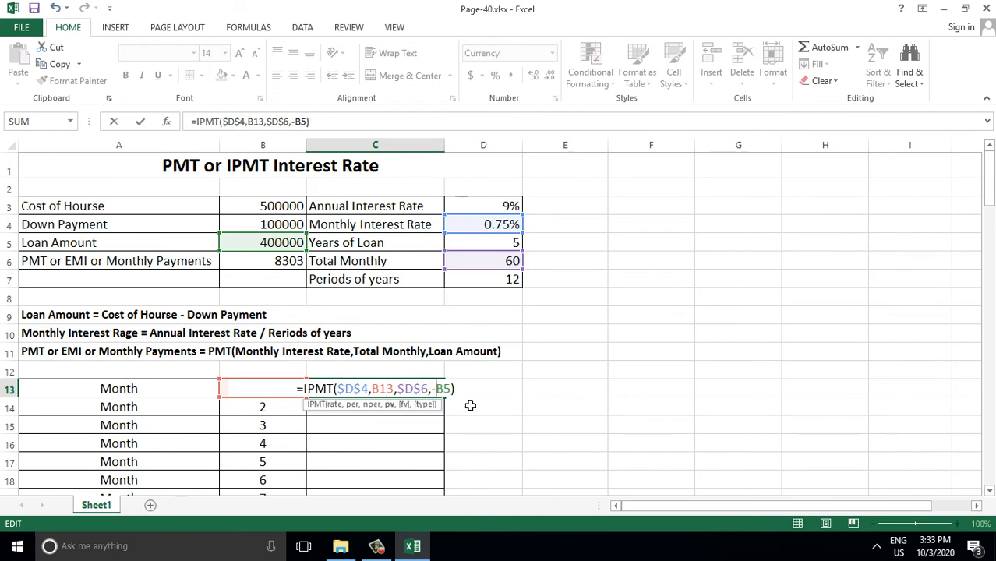
pyautogui.press('Return')
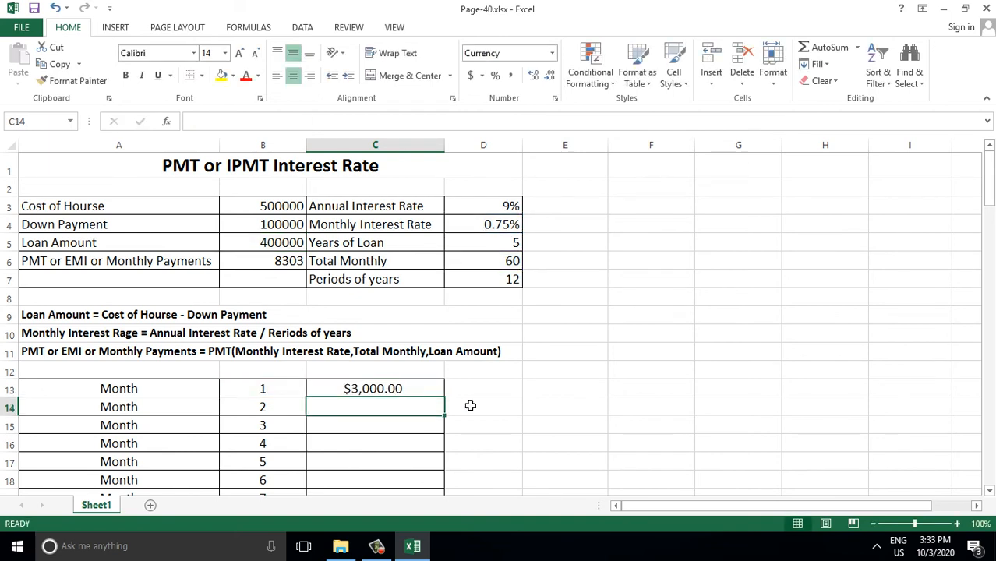
pyautogui.doubleClick(386, 388)
pyautogui.press('Return')
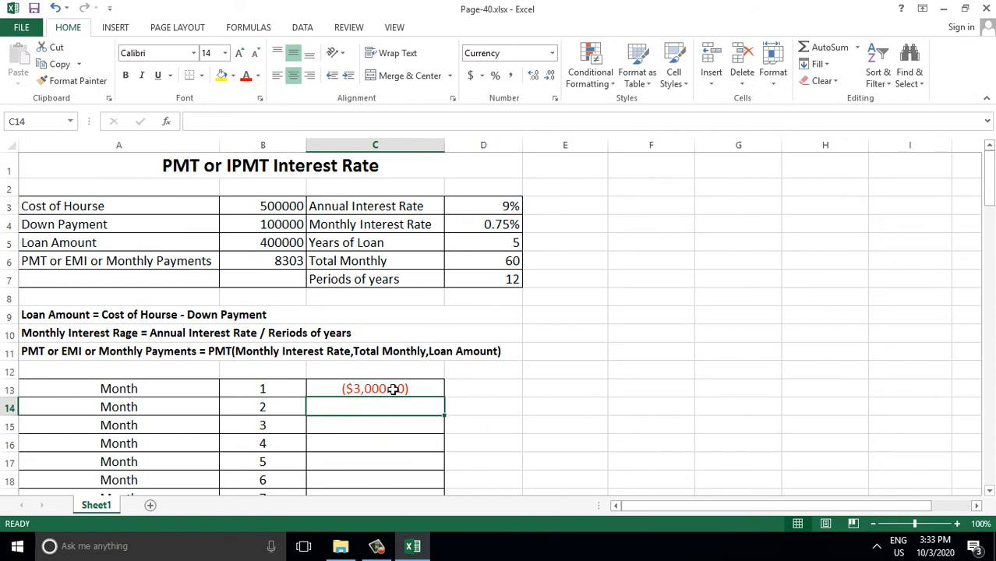
# Reduce the currency format of the interest amount in C13 to zero decimal places.
pyautogui.press('Up')
pyautogui.click(555, 78)
pyautogui.click(555, 78)
pyautogui.click(569, 384)
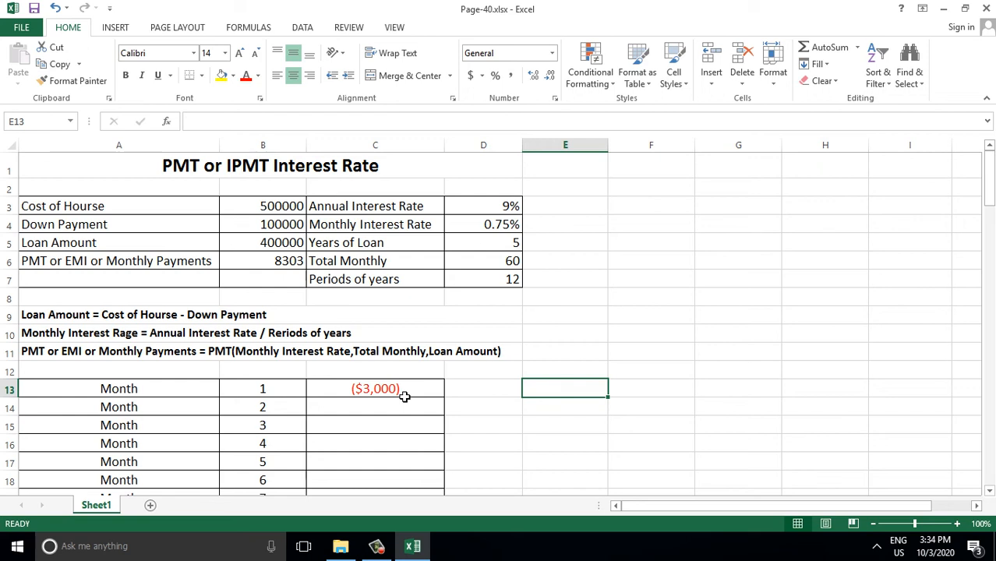
# Enter the test value (3000) in E13 and clear the cell again.
pyautogui.write('(')
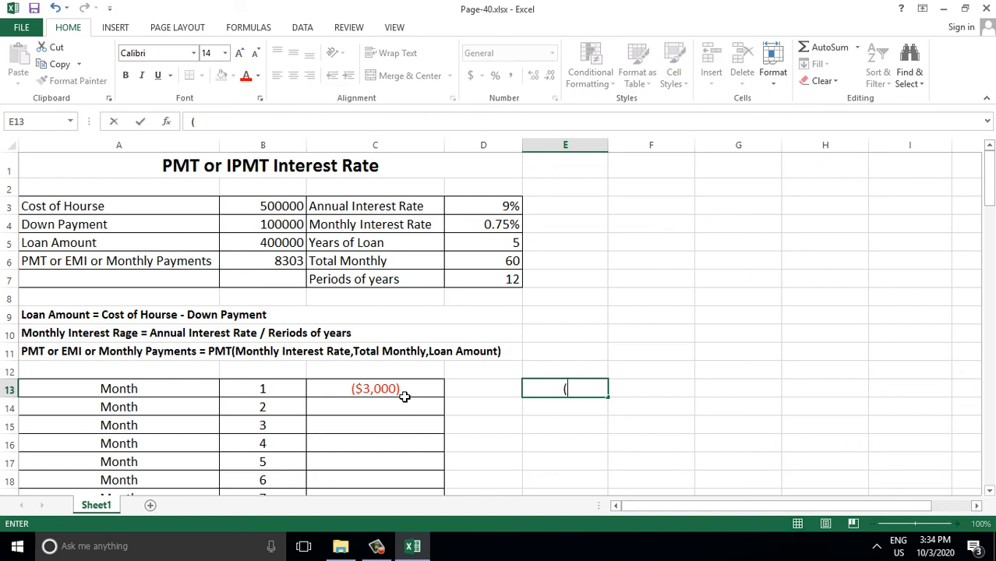
pyautogui.write('3000)')
pyautogui.press('Return')
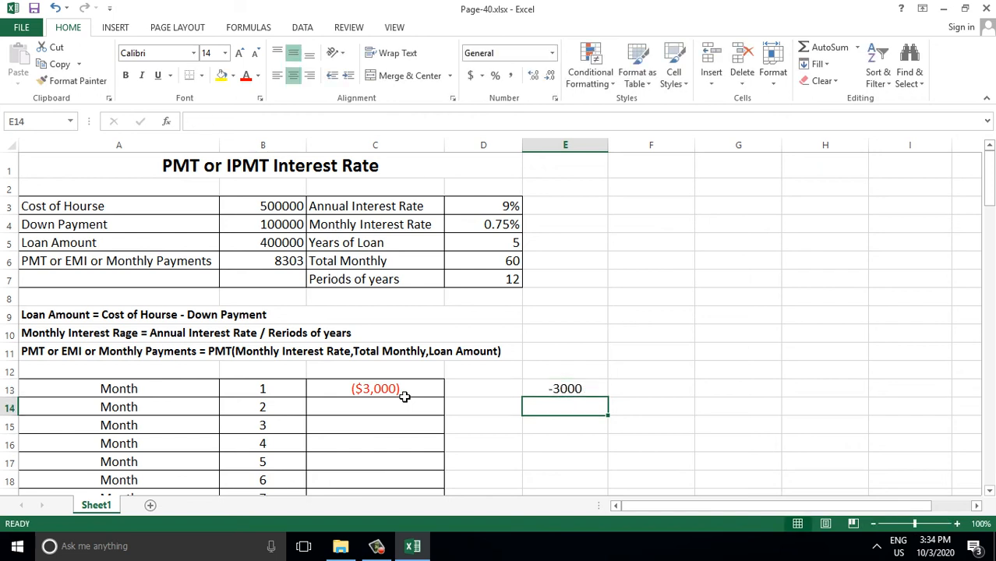
pyautogui.click(570, 391)
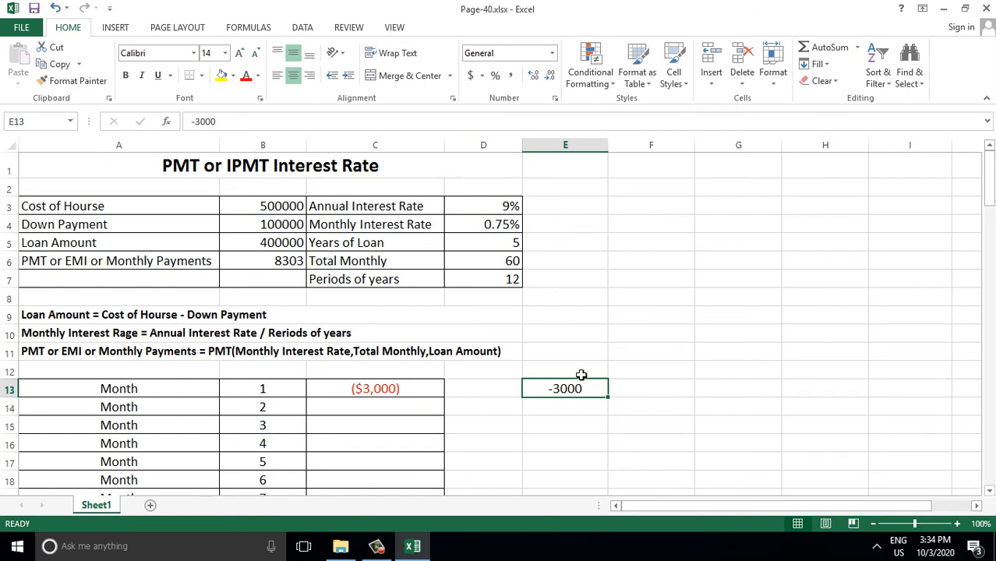
pyautogui.press('Delete')
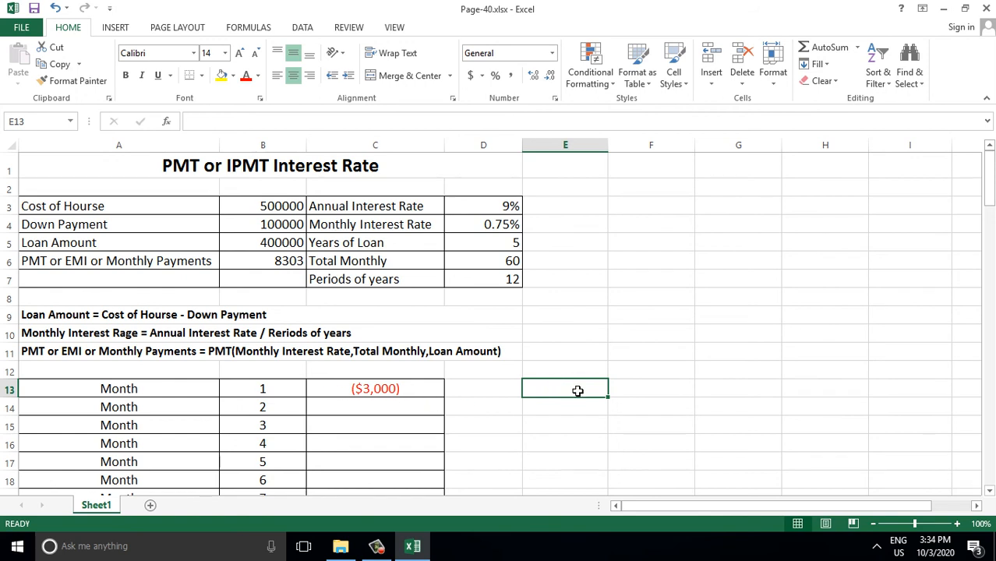
# Try filling the C13 formula =IPMT($D$4,B13,$D$6,B5) down column C through month 63 in C75.
pyautogui.click(394, 387)
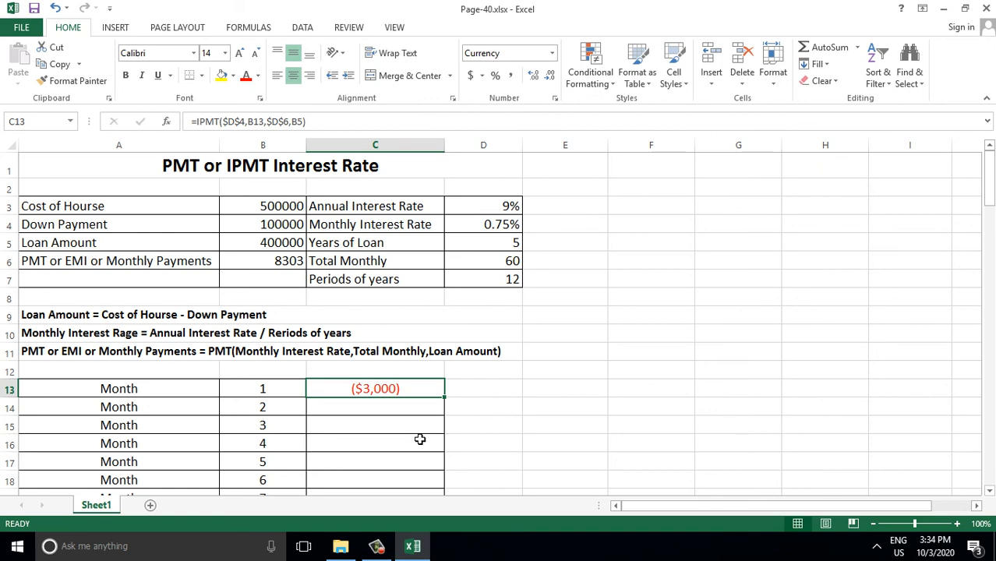
pyautogui.scroll(-1, 420, 439)
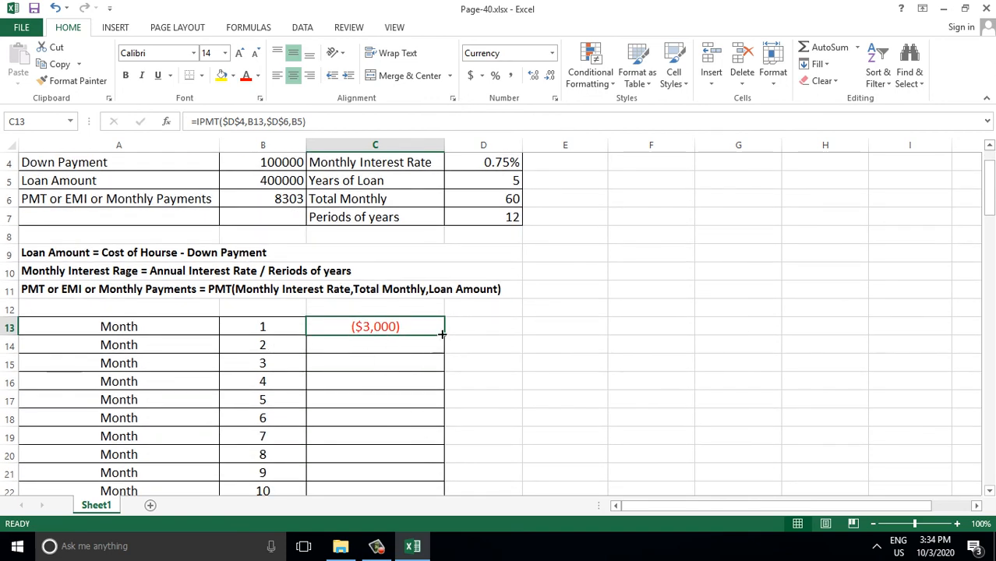
pyautogui.moveTo(440, 334); pyautogui.dragTo(425, 468)
pyautogui.click(263, 400)
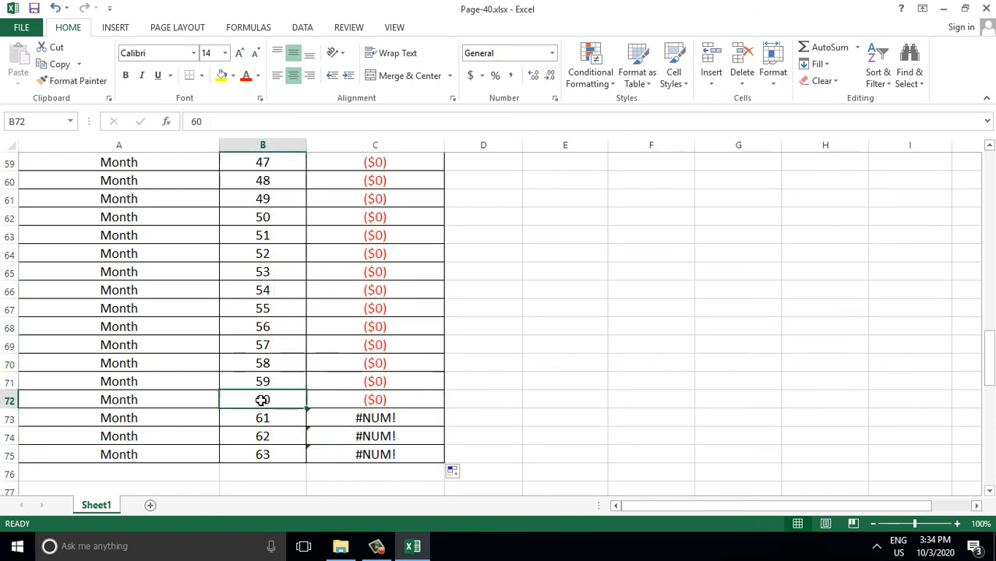
pyautogui.click(326, 398)
pyautogui.scroll(11, 366, 440)
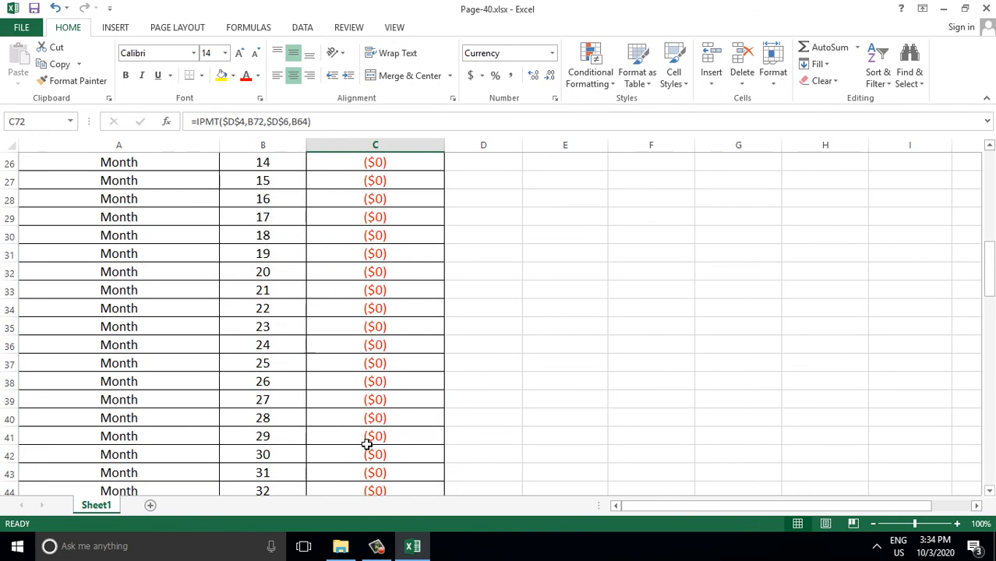
pyautogui.scroll(8, 366, 444)
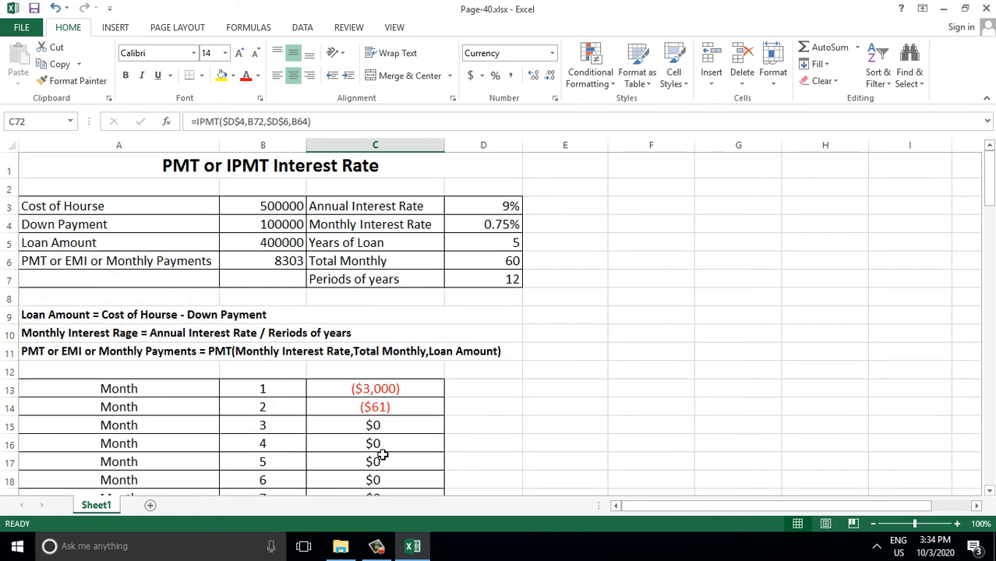
# Check the references in the C13 formula and clear the filled amounts from C14 down to C75.
pyautogui.doubleClick(394, 388)
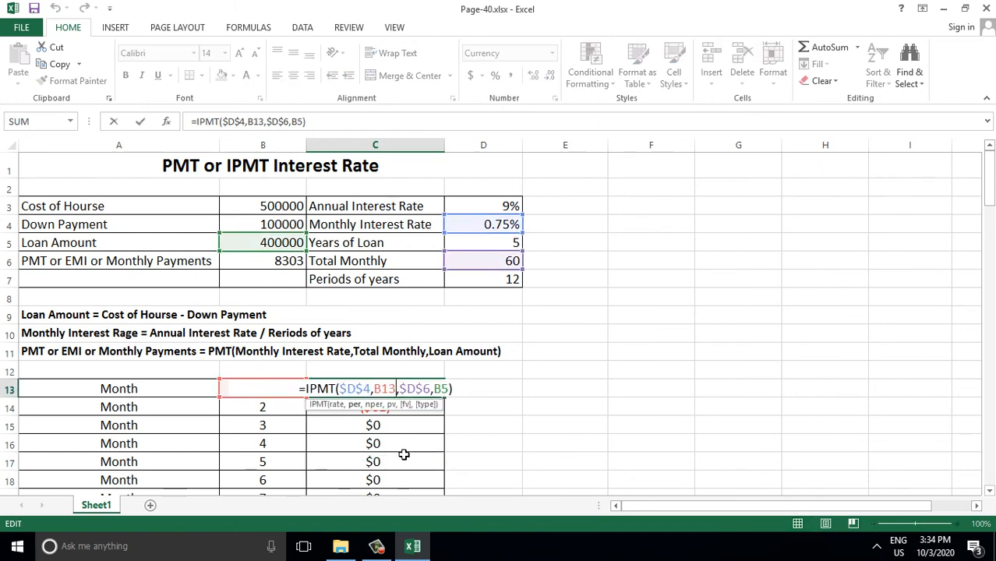
pyautogui.press('Return')
pyautogui.moveTo(385, 406); pyautogui.dragTo(387, 470)
pyautogui.press('Delete')
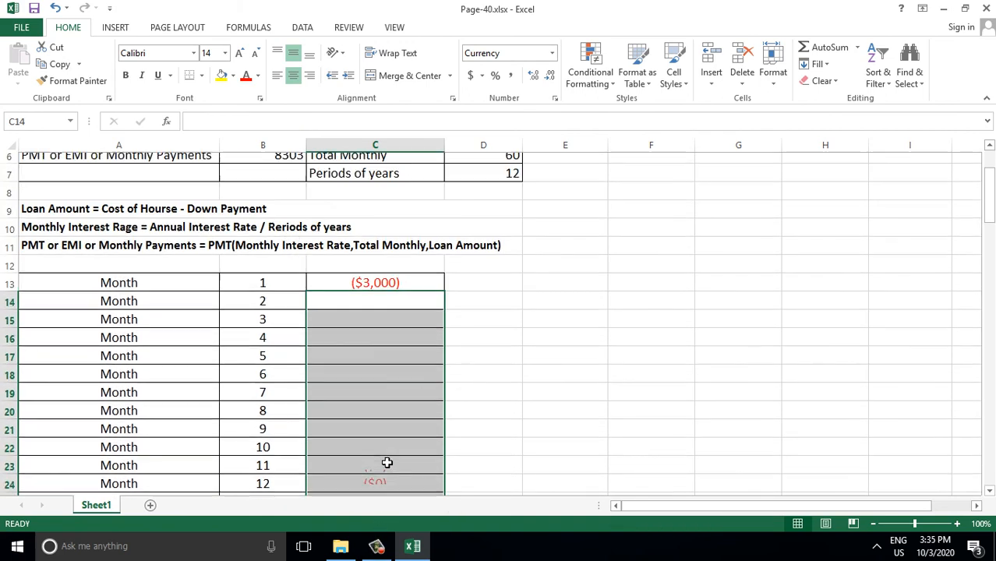
# Make the loan amount reference absolute as $B$5 in the C13 IPMT formula and enter it as an array formula.
pyautogui.scroll(2, 387, 463)
pyautogui.doubleClick(407, 389)
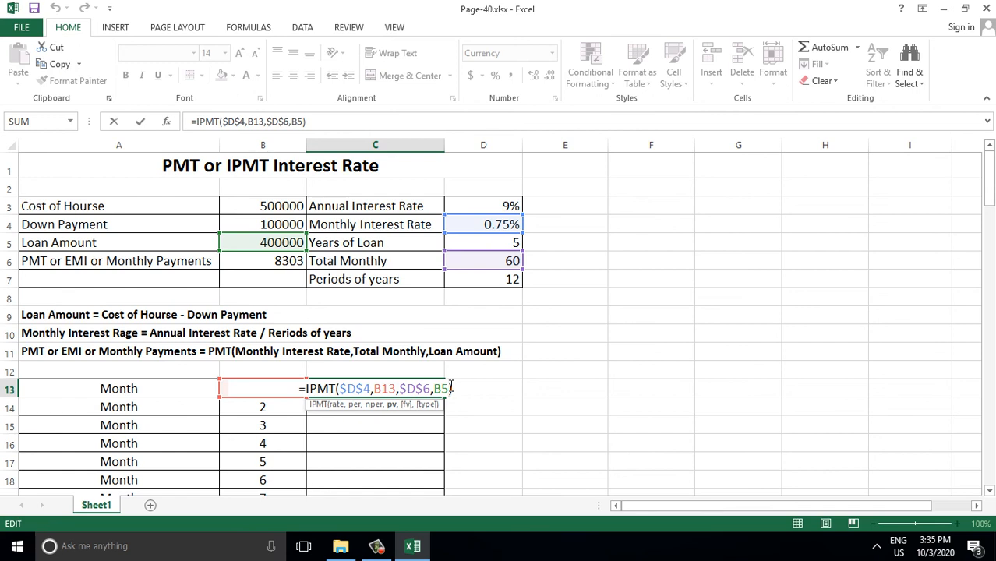
pyautogui.press('F4')
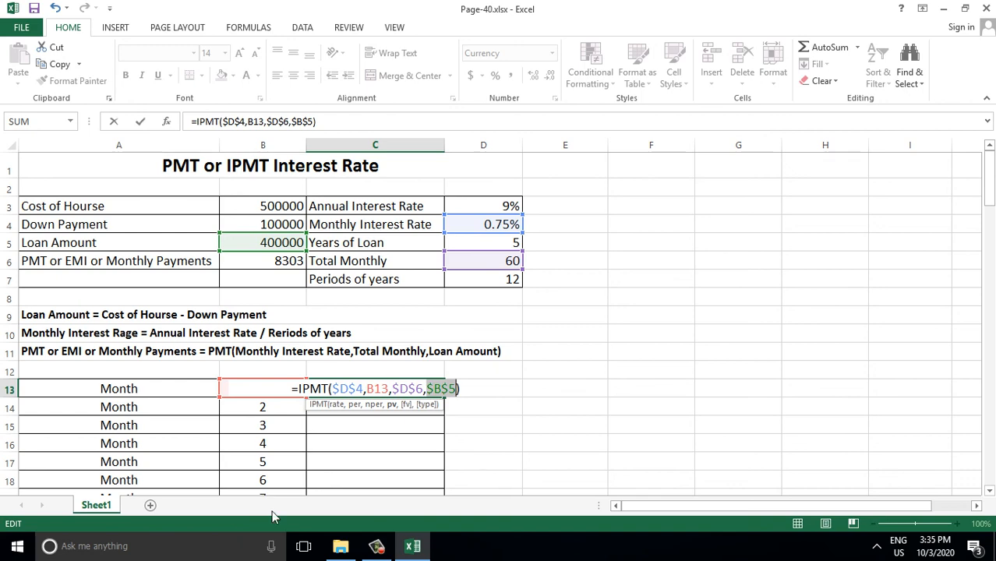
pyautogui.hotkey('ctrl', 'shift', 'Return')
# Fill the C13 interest formula down column C through month 63 in C75.
pyautogui.moveTo(448, 402); pyautogui.dragTo(443, 328)
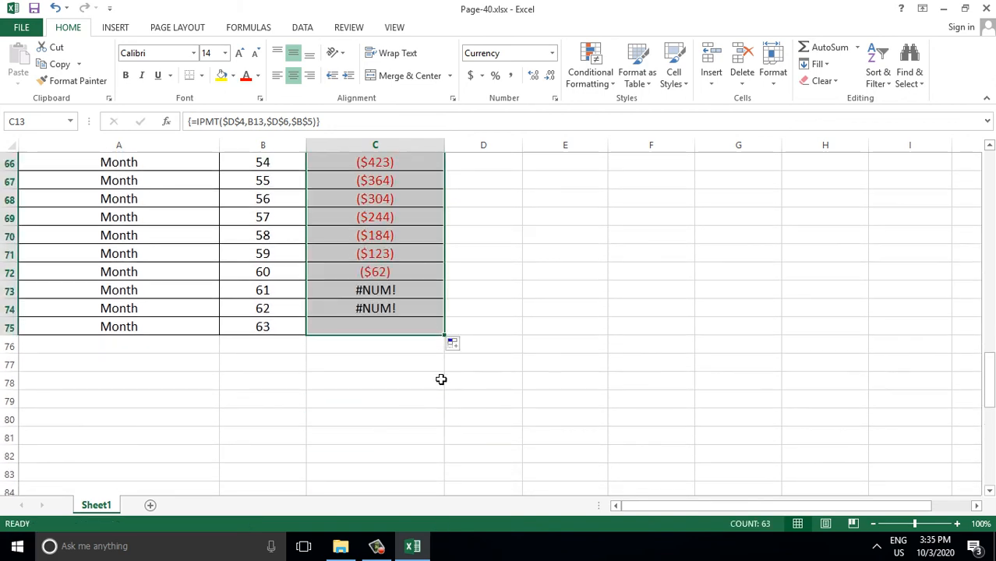
pyautogui.scroll(13, 439, 385)
pyautogui.scroll(8, 439, 387)
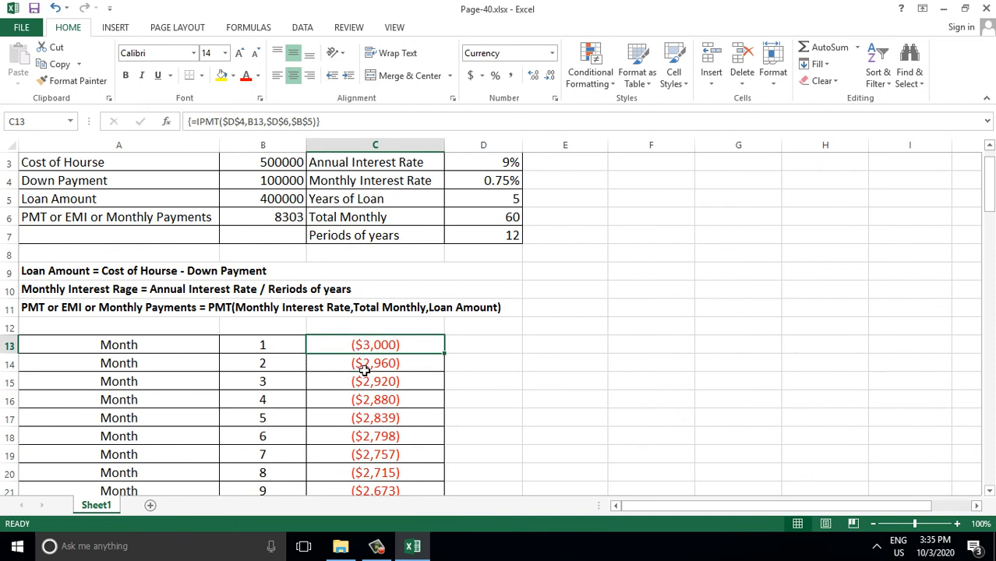
# Examine the interest amounts for the first months alongside the years of loan in D5 and total months in D6.
pyautogui.click(377, 369)
pyautogui.click(274, 381)
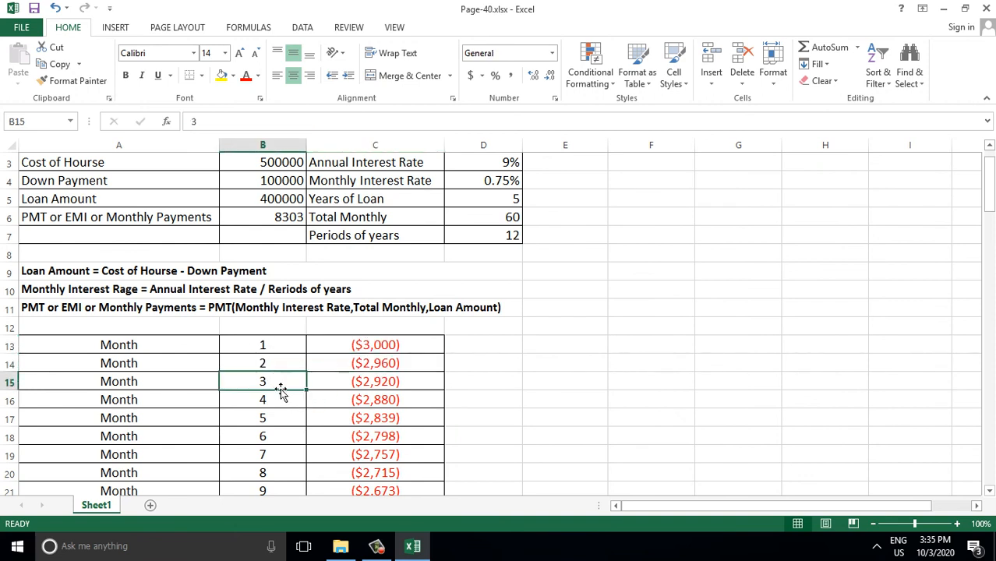
pyautogui.click(362, 381)
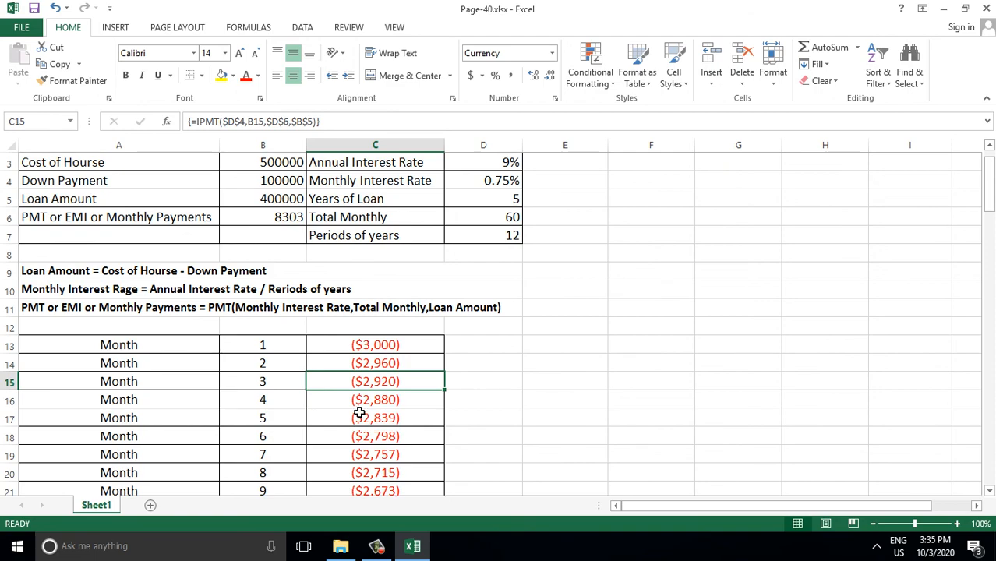
pyautogui.scroll(-4, 366, 413)
pyautogui.scroll(5, 380, 413)
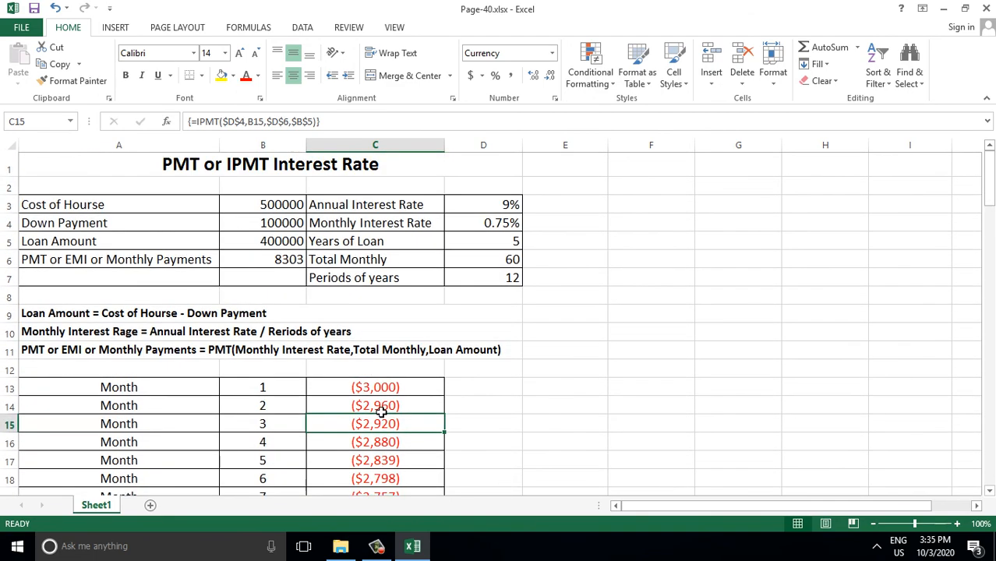
pyautogui.click(500, 242)
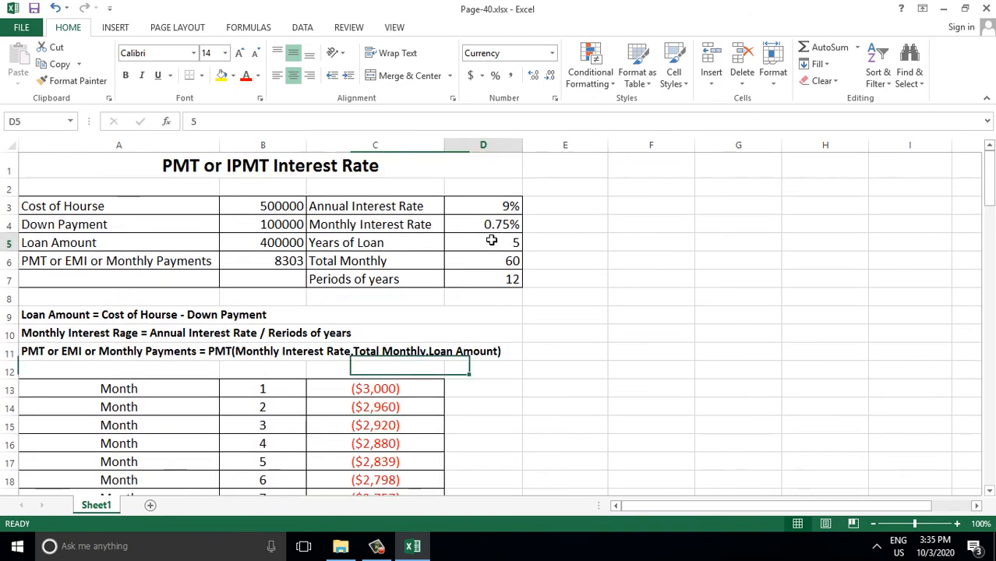
pyautogui.click(454, 262)
# Examine the interest results at the end of the list, comparing month 60 with months 61 to 63.
pyautogui.scroll(-12, 406, 386)
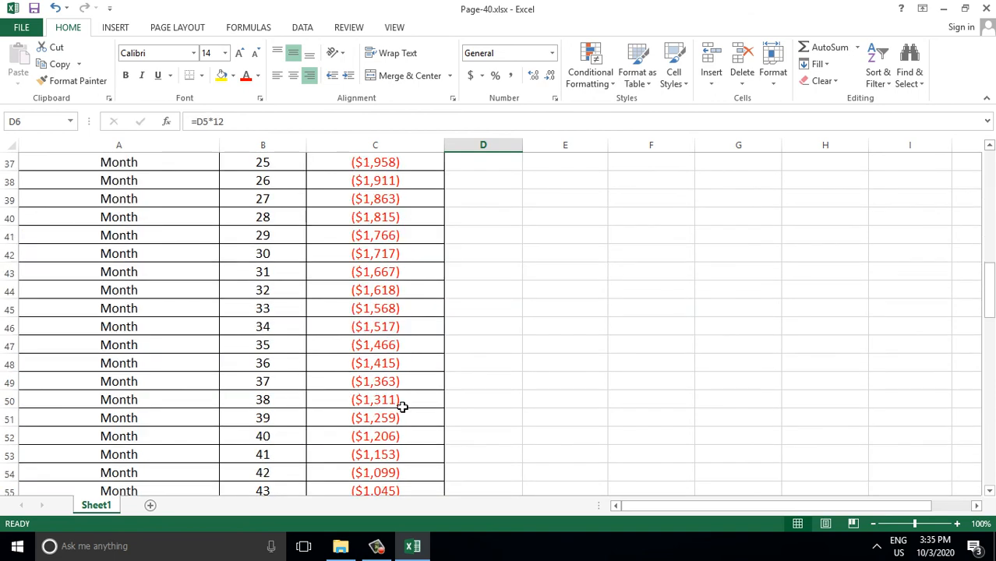
pyautogui.scroll(-7, 402, 407)
pyautogui.click(372, 418)
pyautogui.click(262, 423)
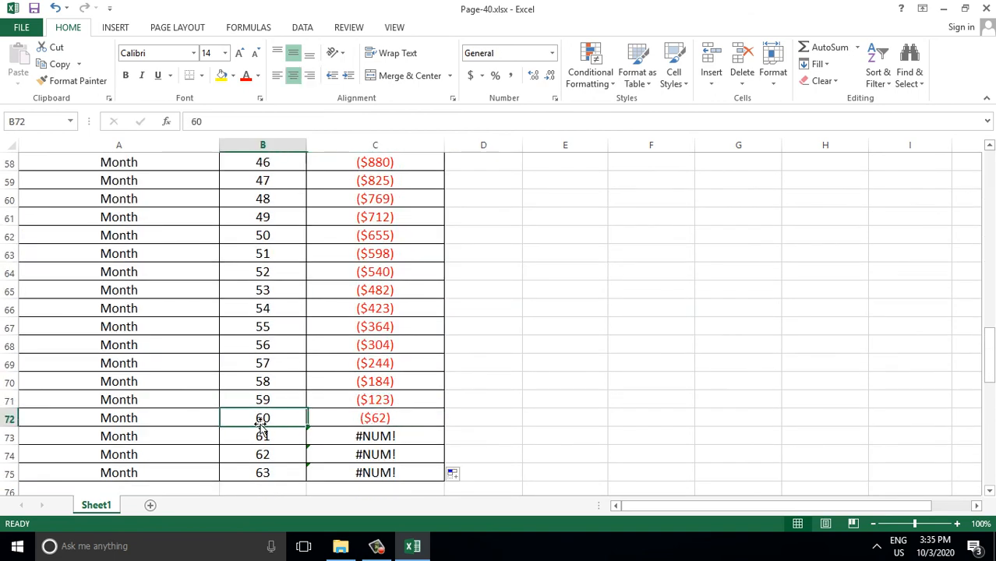
pyautogui.click(266, 437)
pyautogui.click(362, 438)
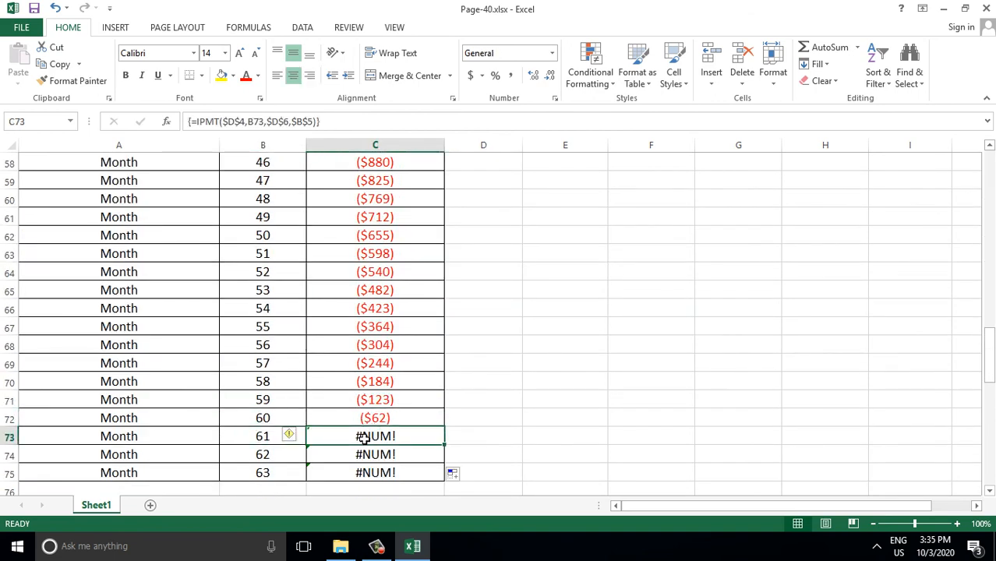
pyautogui.click(265, 453)
pyautogui.click(366, 454)
pyautogui.click(283, 472)
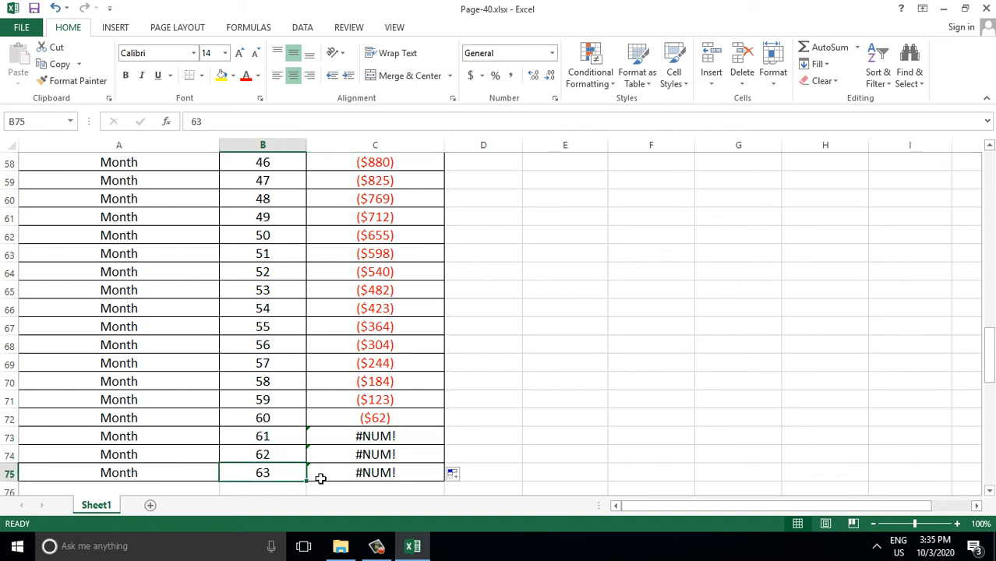
pyautogui.click(320, 479)
pyautogui.click(412, 418)
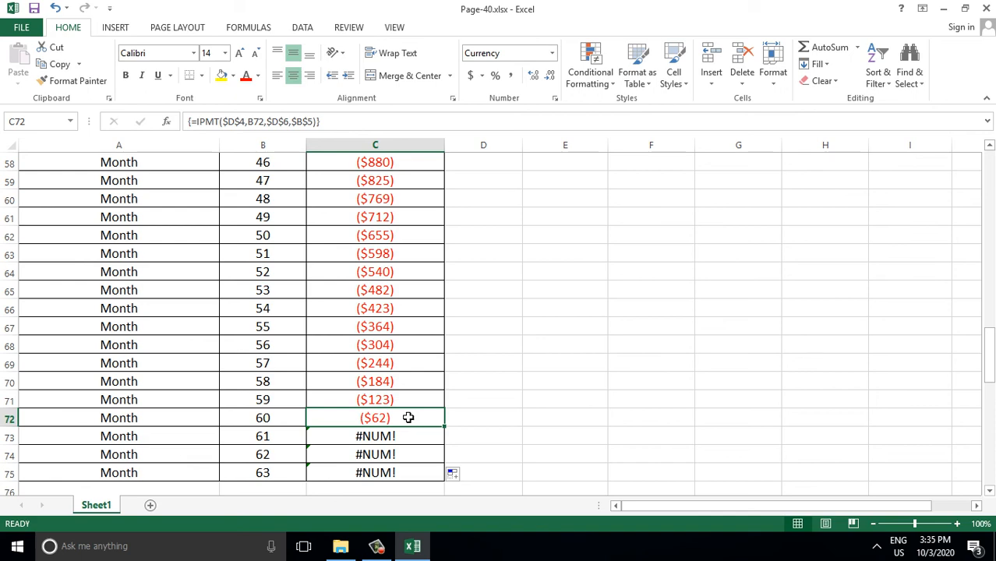
# Review the interest amounts across the whole month list and return to the start of the sheet.
pyautogui.scroll(6, 388, 485)
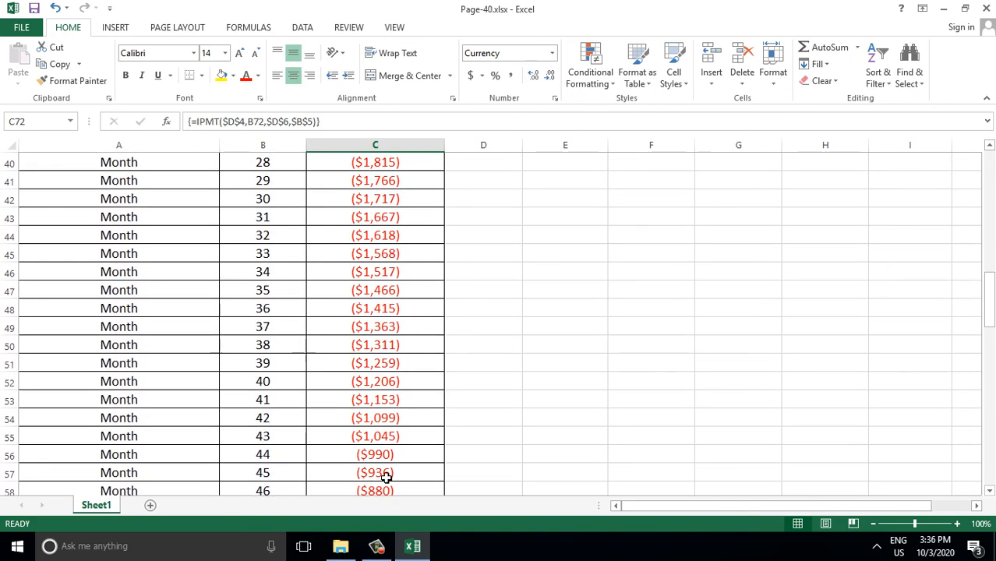
pyautogui.scroll(9, 387, 477)
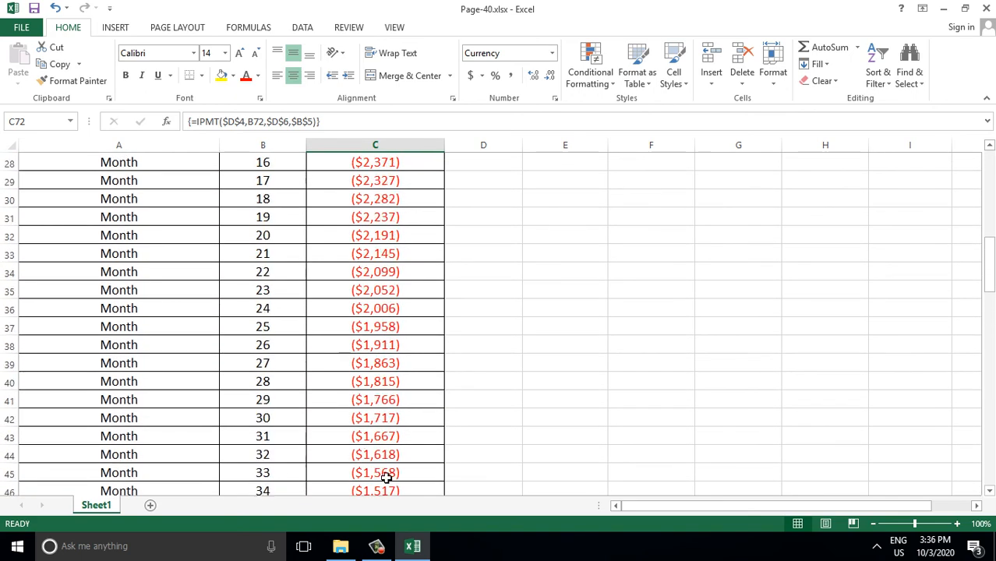
pyautogui.scroll(2, 386, 477)
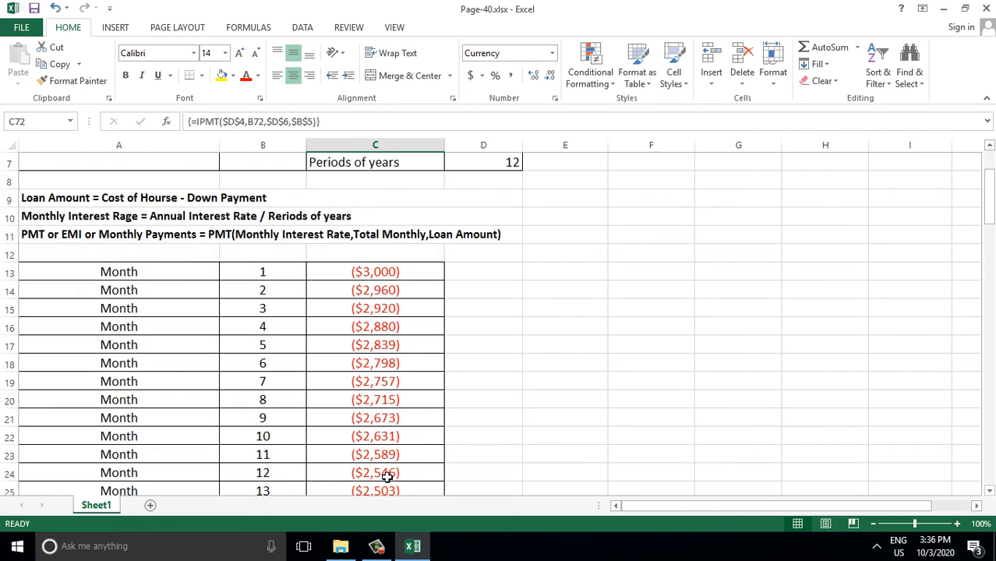
pyautogui.moveTo(30, 364); pyautogui.dragTo(430, 440)
pyautogui.scroll(-8, 302, 396)
pyautogui.scroll(-7, 296, 363)
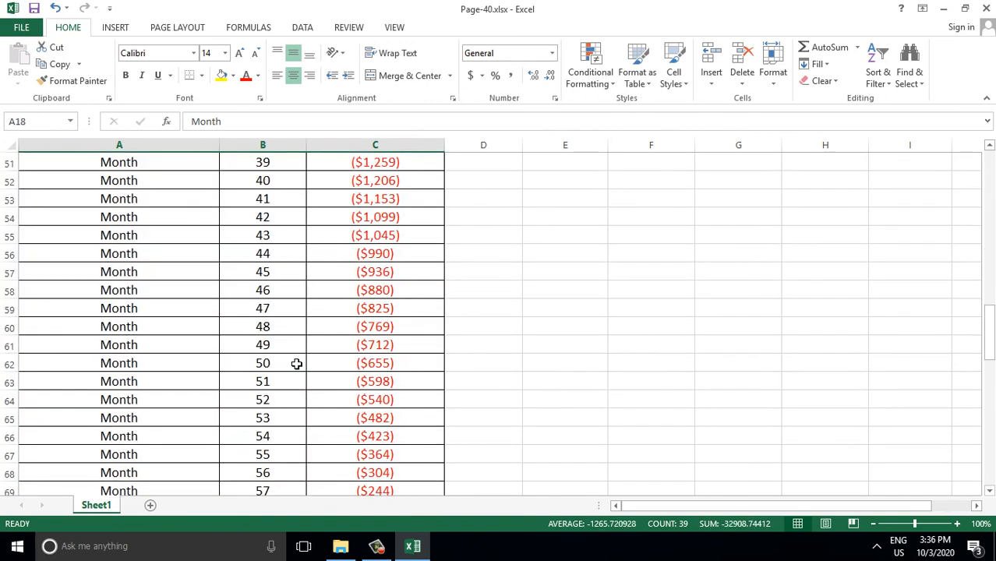
pyautogui.click(265, 416)
pyautogui.scroll(20, 324, 471)
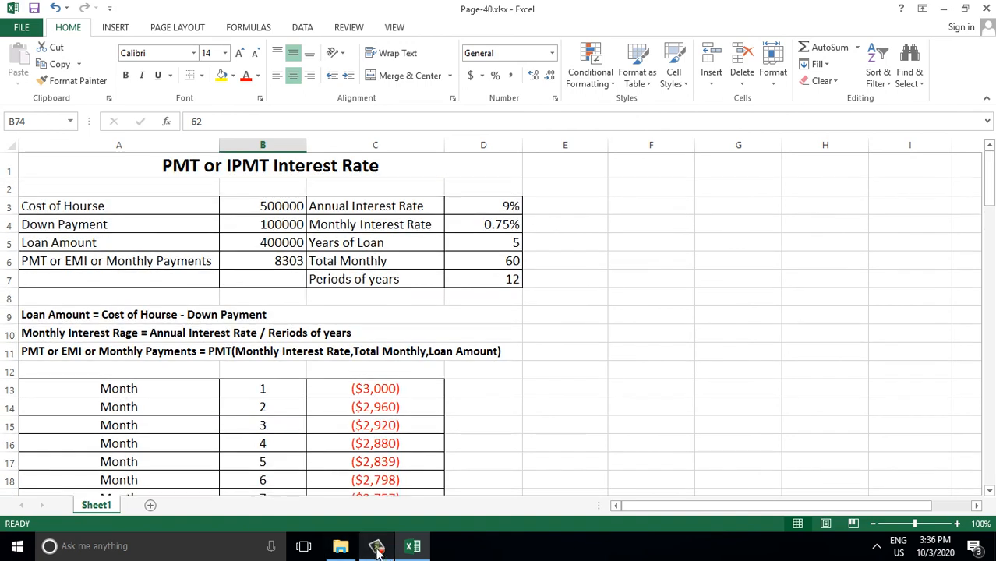
pyautogui.moveTo(378, 550)
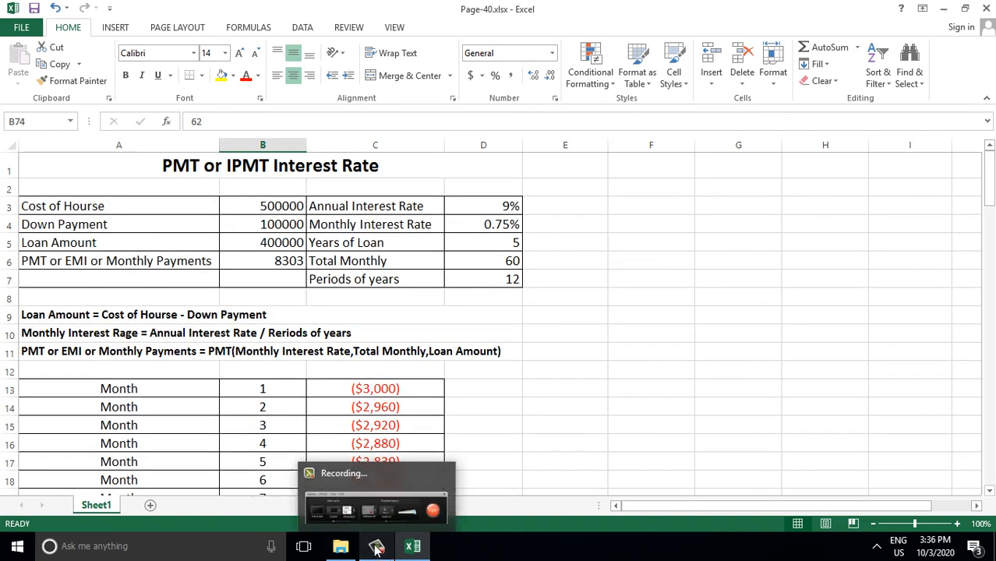
pyautogui.click(377, 548)
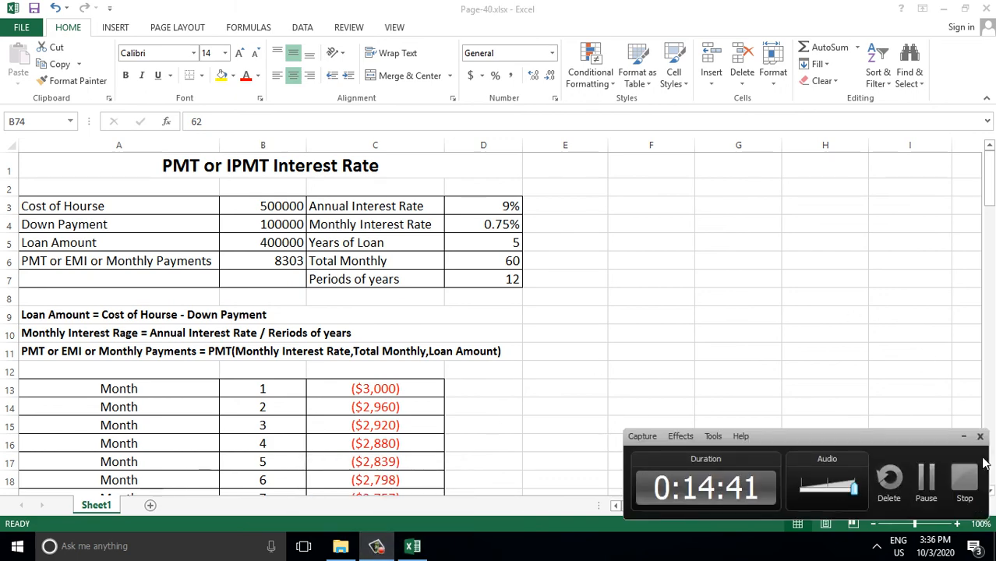